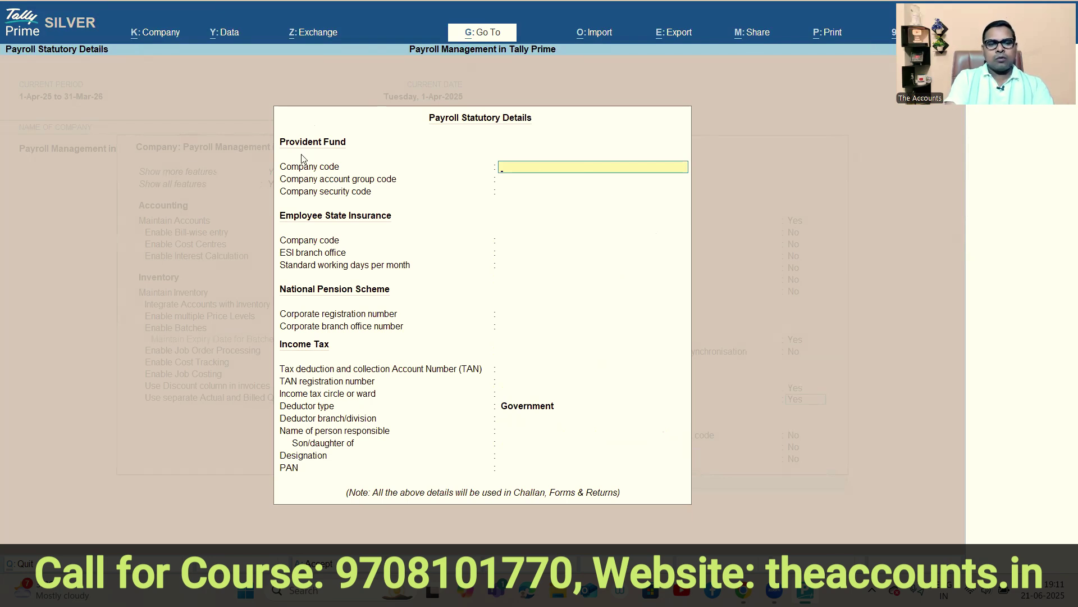
Enter the Provident Fund company code, account group code 02 and security code 01.
text(PF)
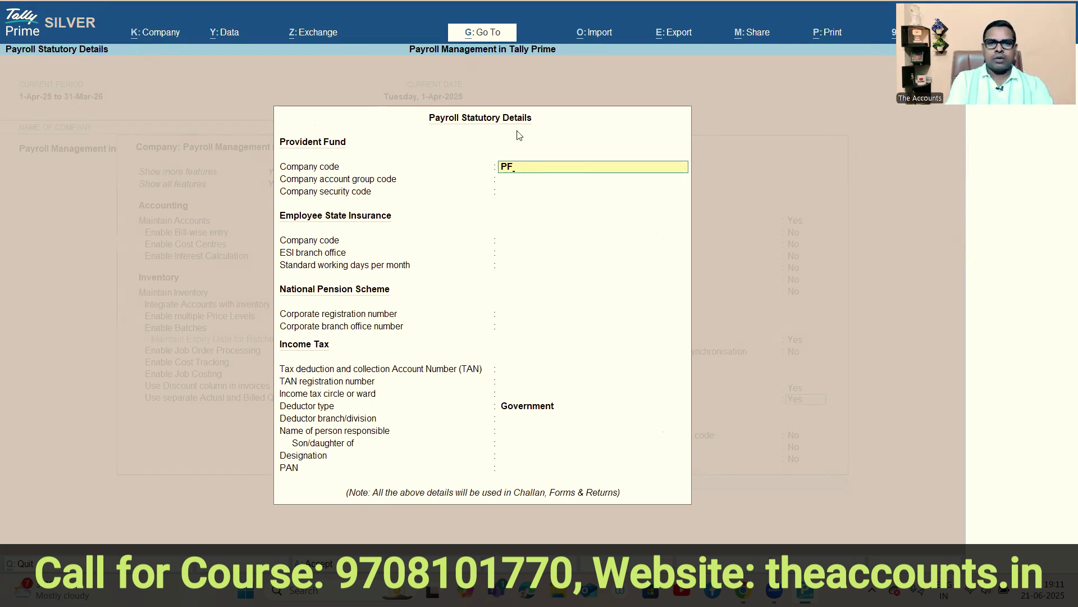
text(1234565)
key(Return)
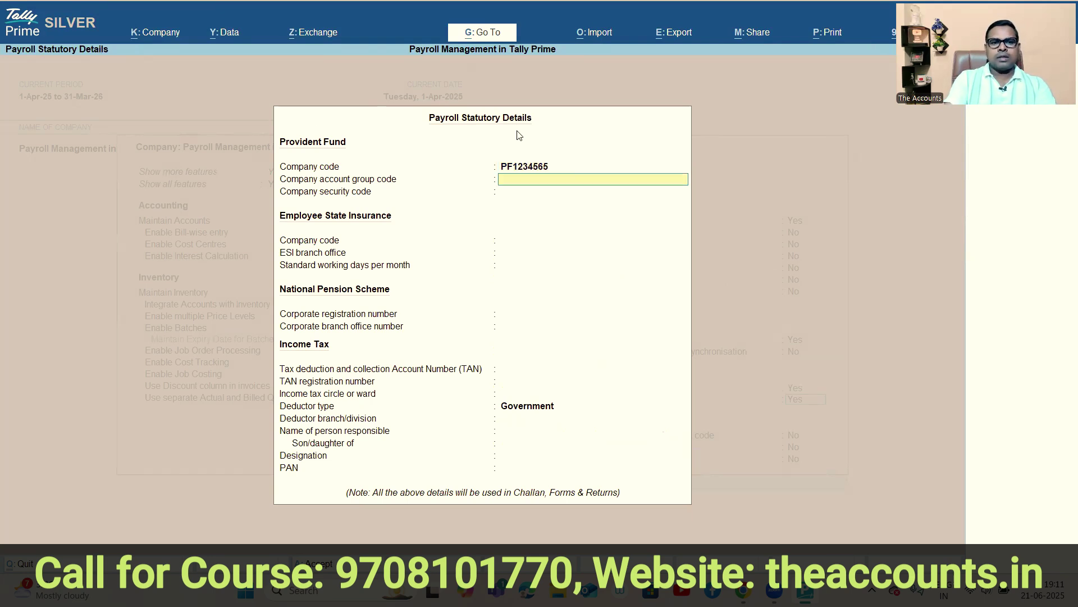
text(02)
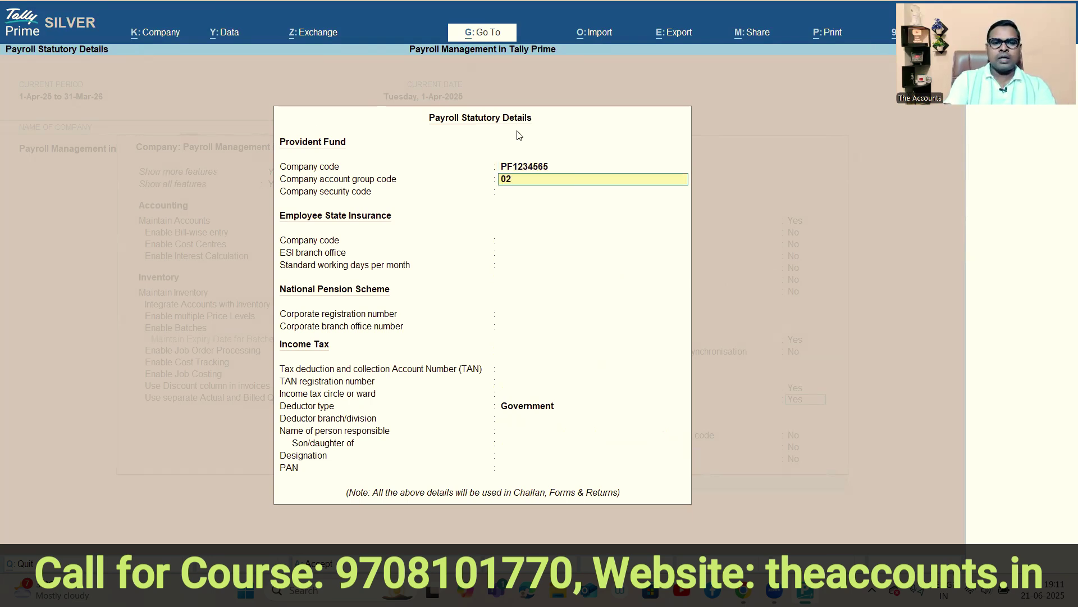
key(Return)
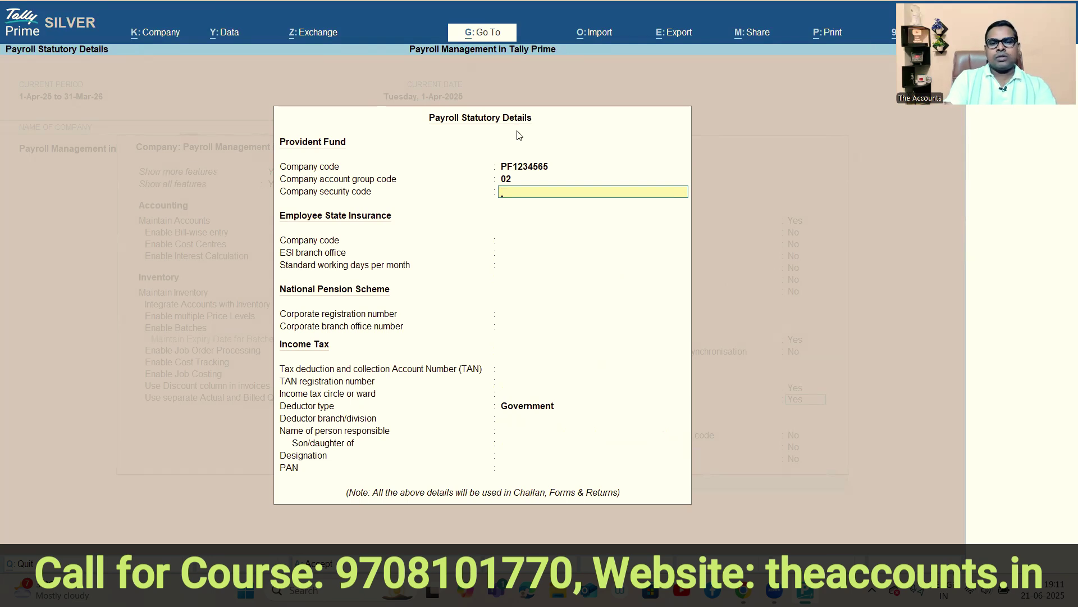
text(01)
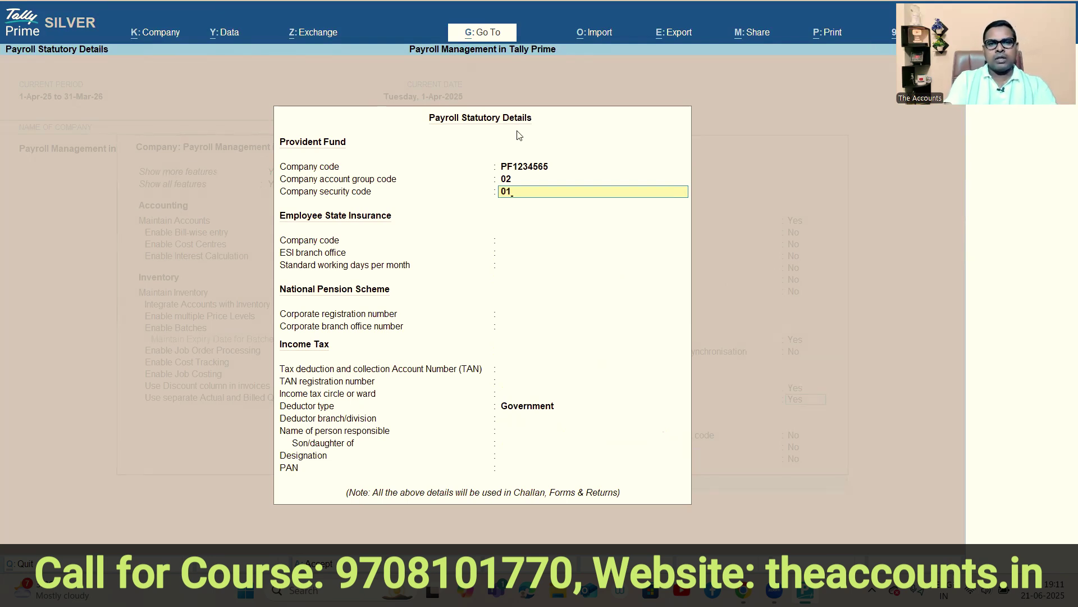
key(Return)
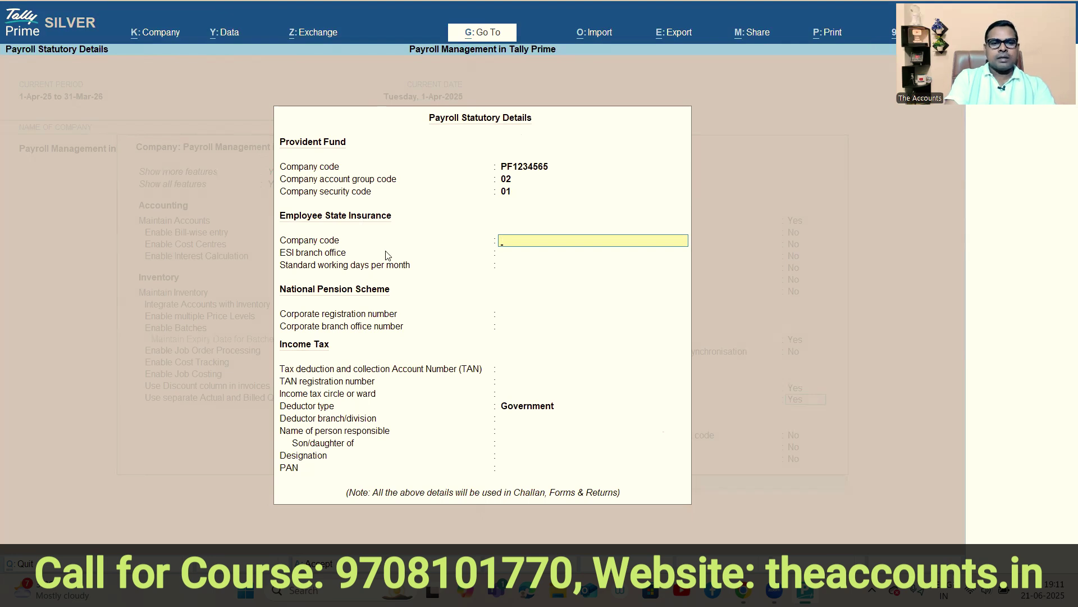
Enter the ESI company code, Bhagalpur as ESI branch and 26 working days.
text(ESI)
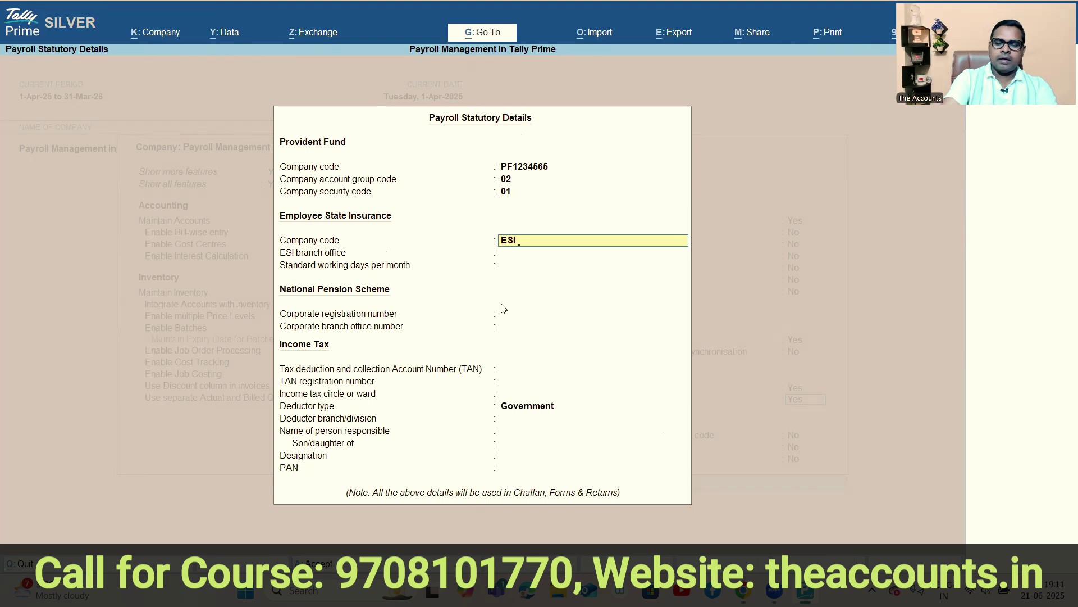
text(012348)
key(Return)
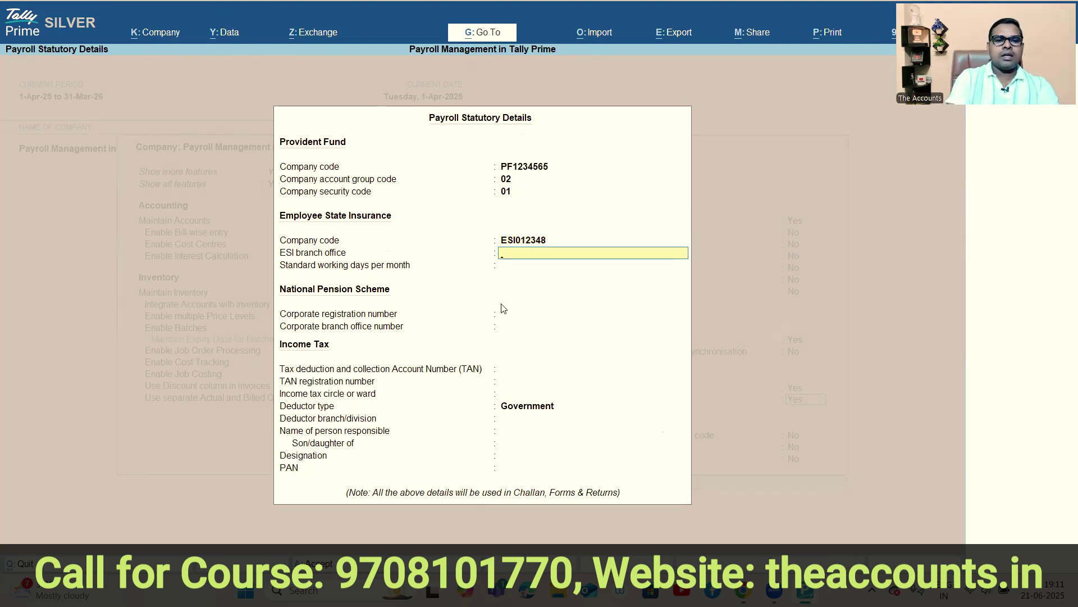
text(Bhagalpur)
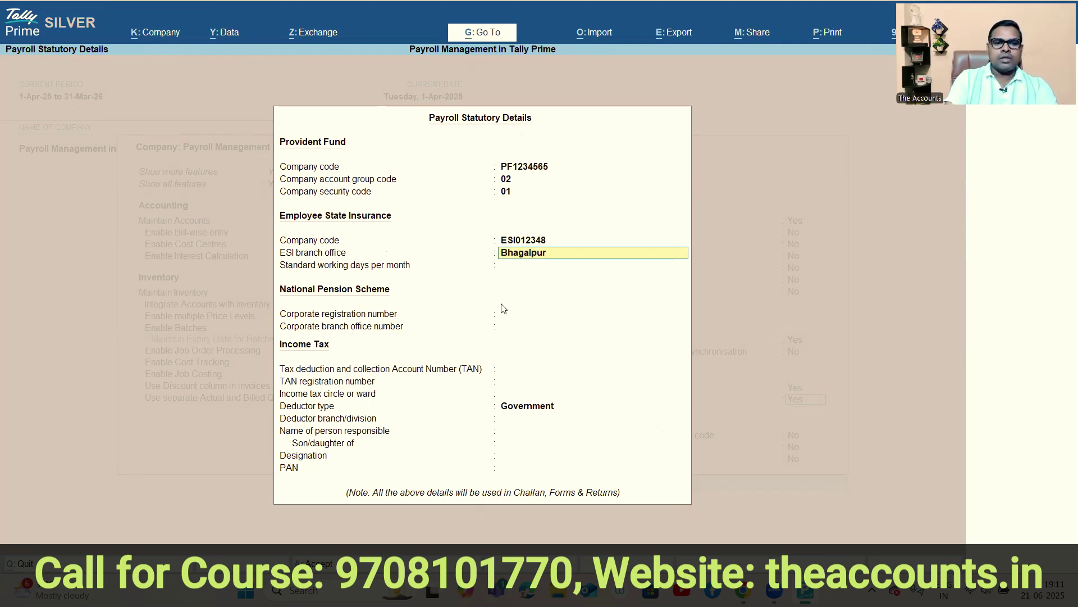
key(Return)
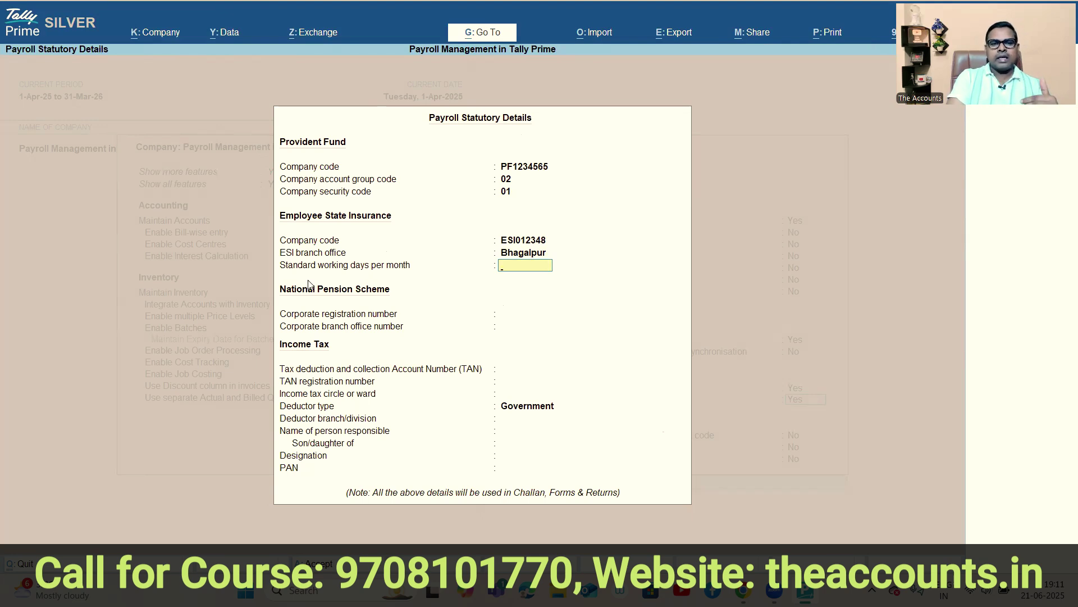
text(26)
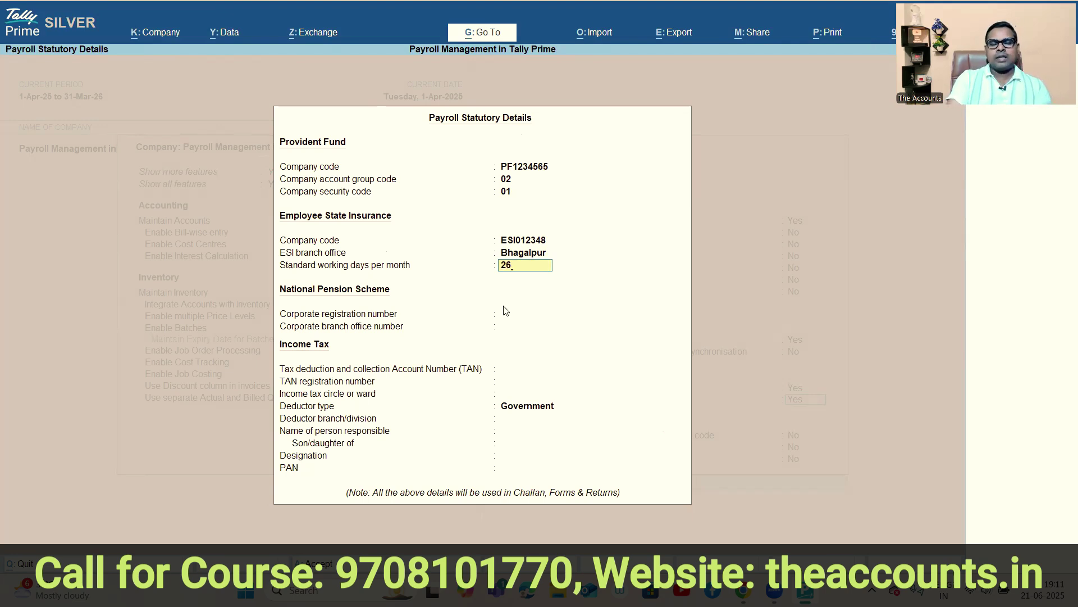
key(Return)
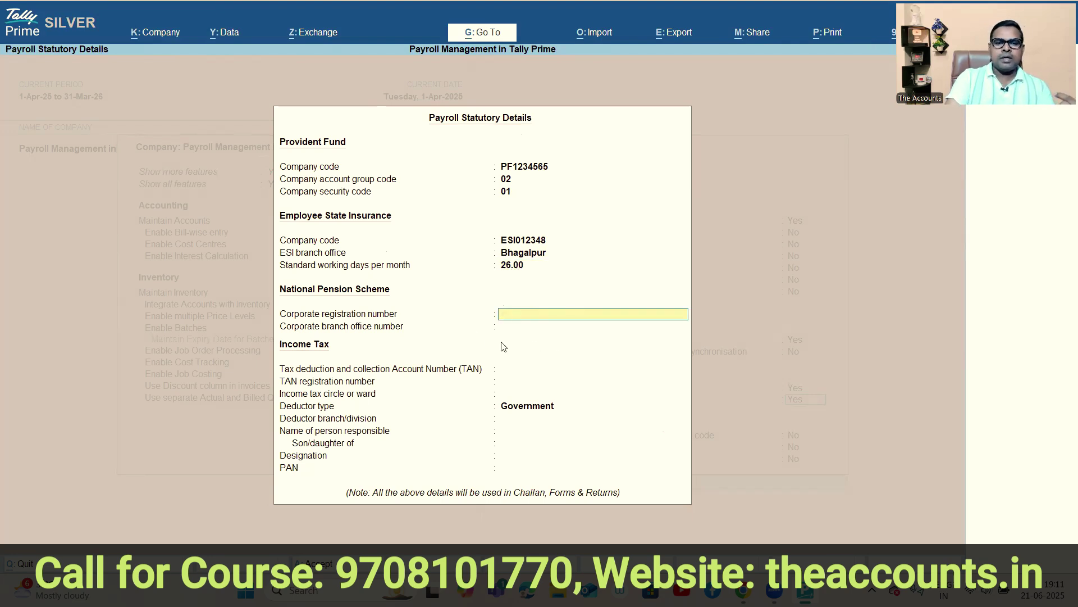
Skip the blank pension scheme field and enter the company's TAN.
key(Return)
key(Return)
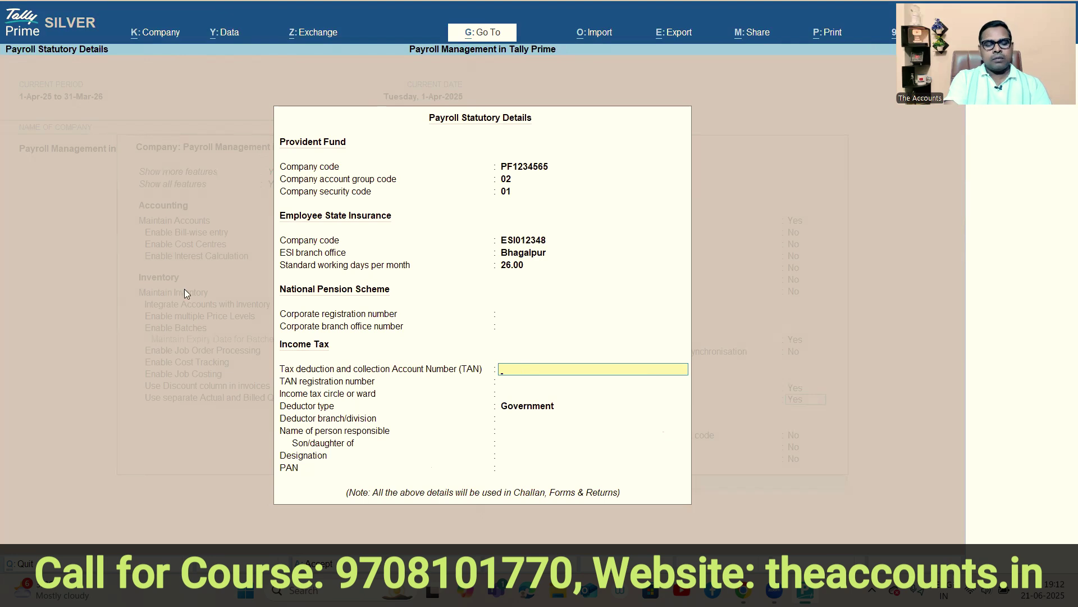
key(Return)
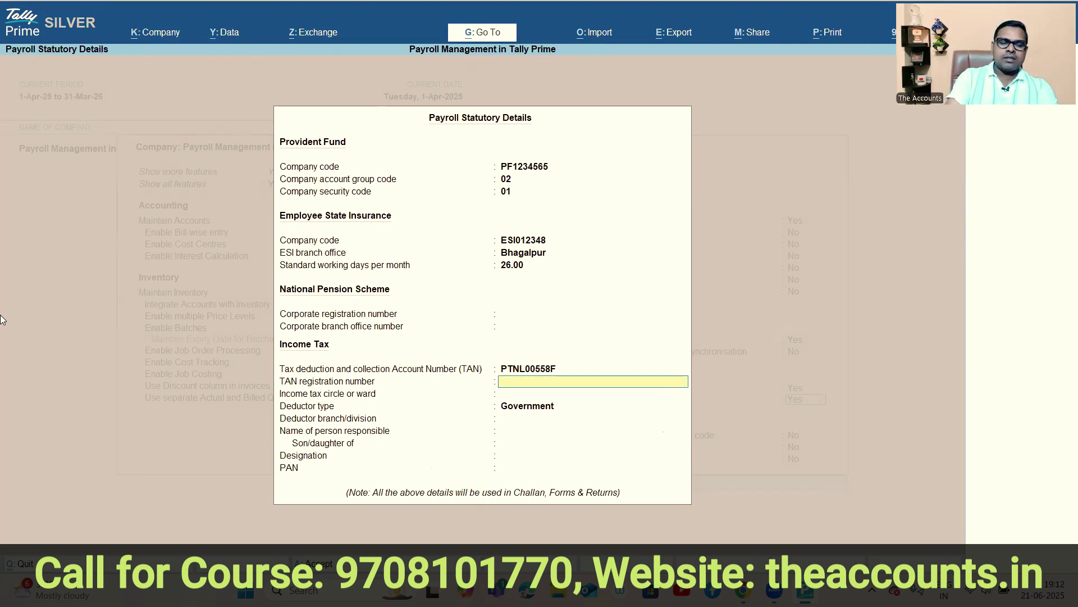
Copy the TAN into TAN registration number and set income tax circle Bhga01.
key(Up)
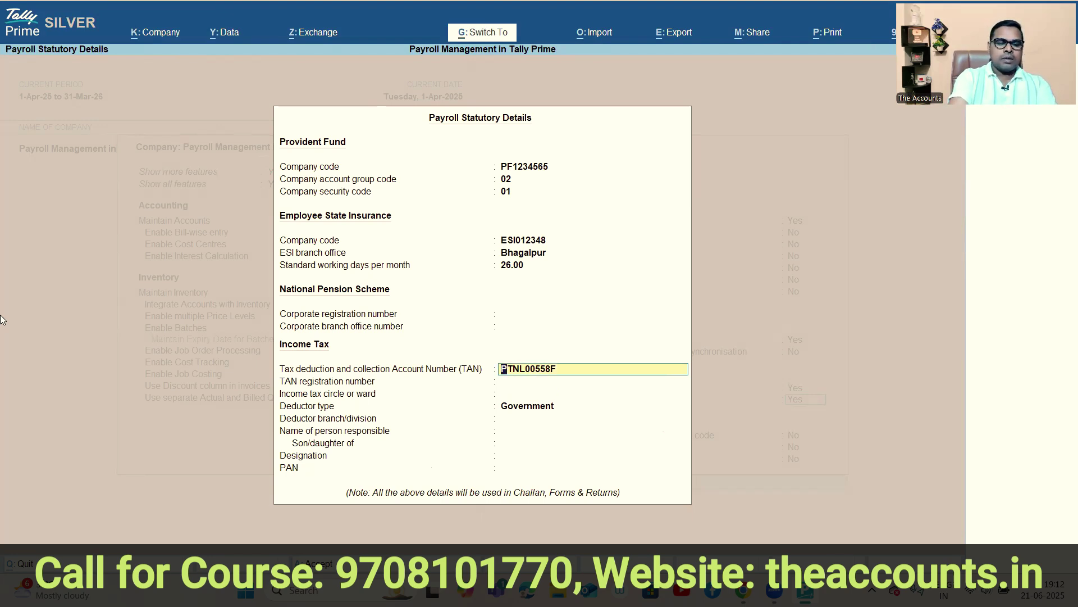
key(Return)
key(Return)
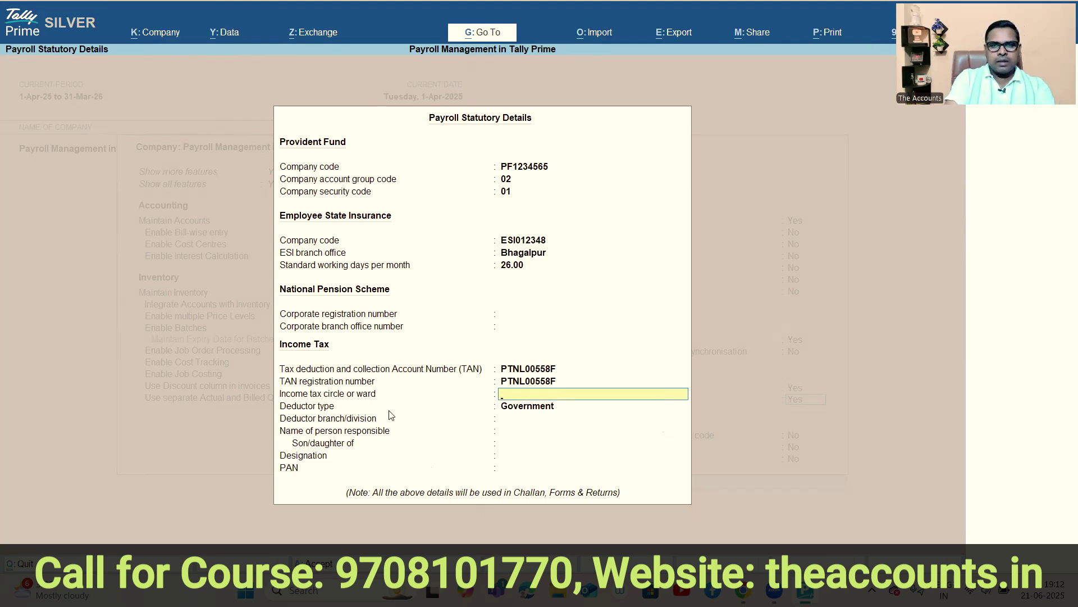
text(Bhga01)
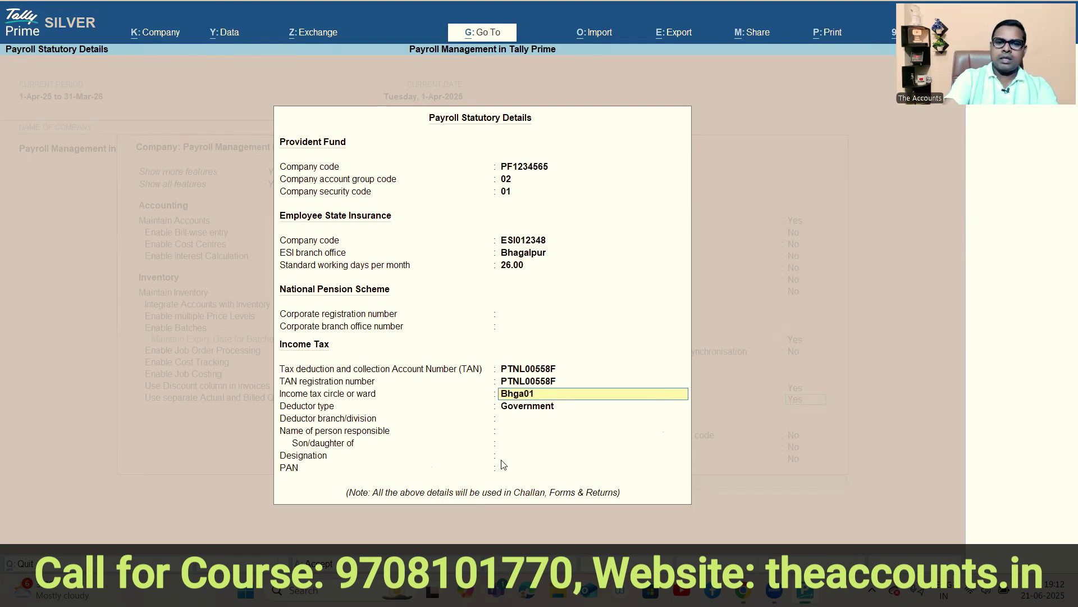
key(Return)
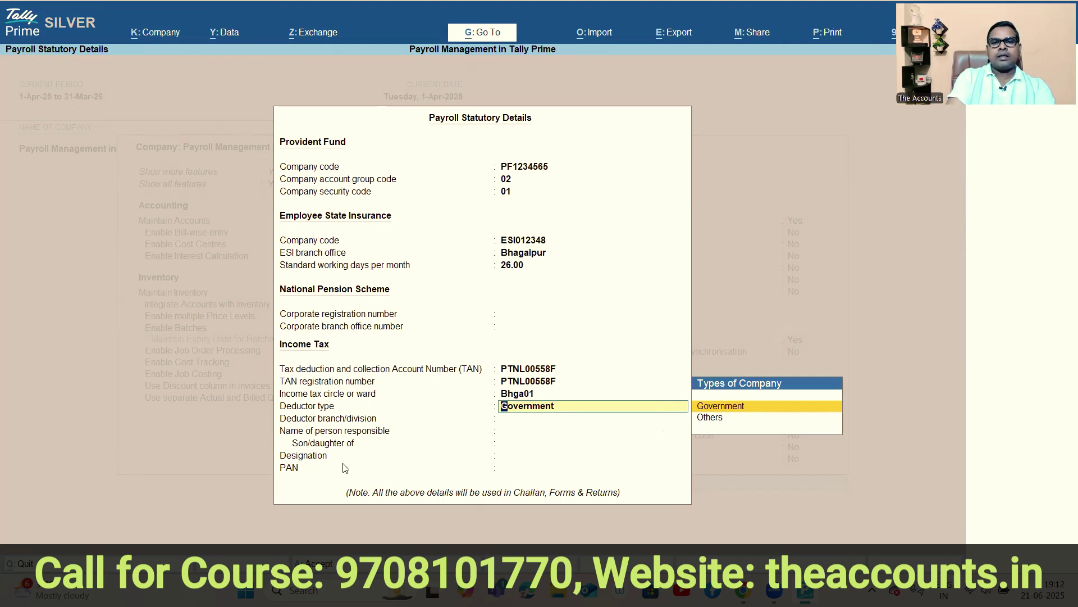
Set deductor type Others, branch NA, and enter the responsible person's name.
click(768, 422)
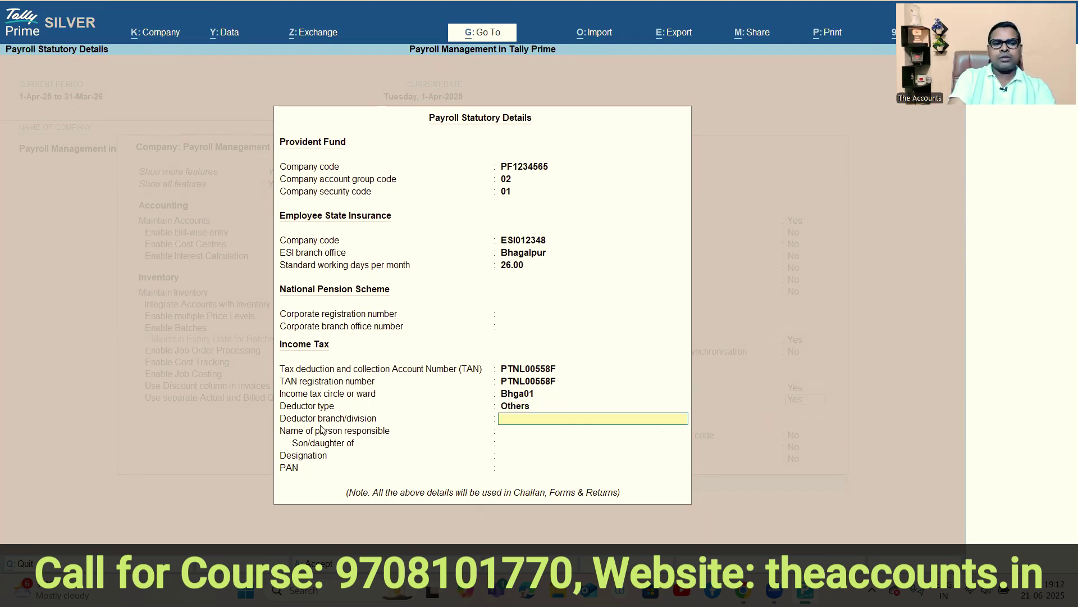
text(NA)
key(Return)
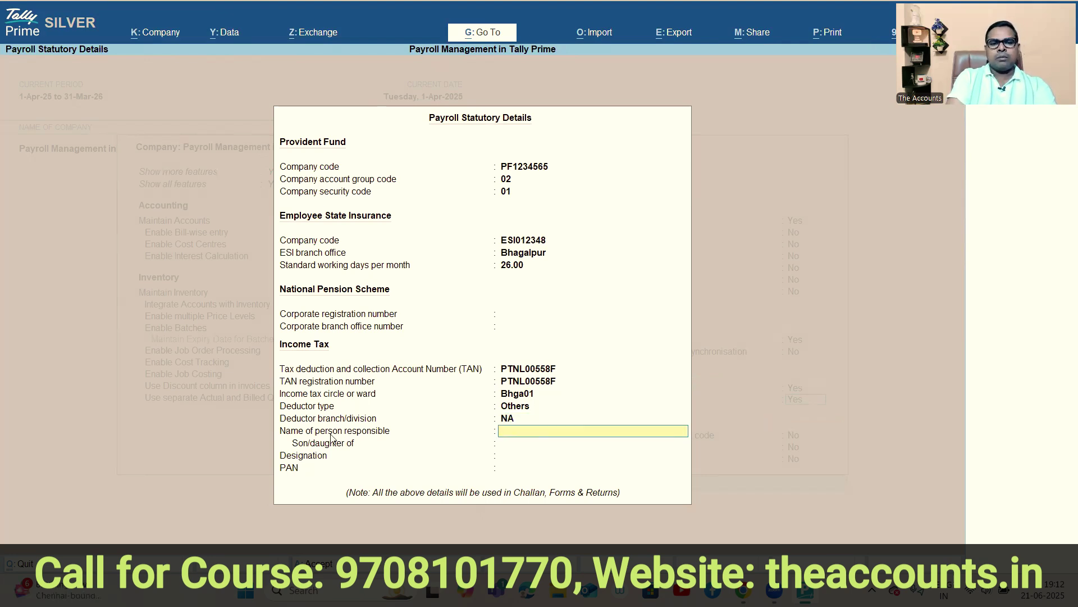
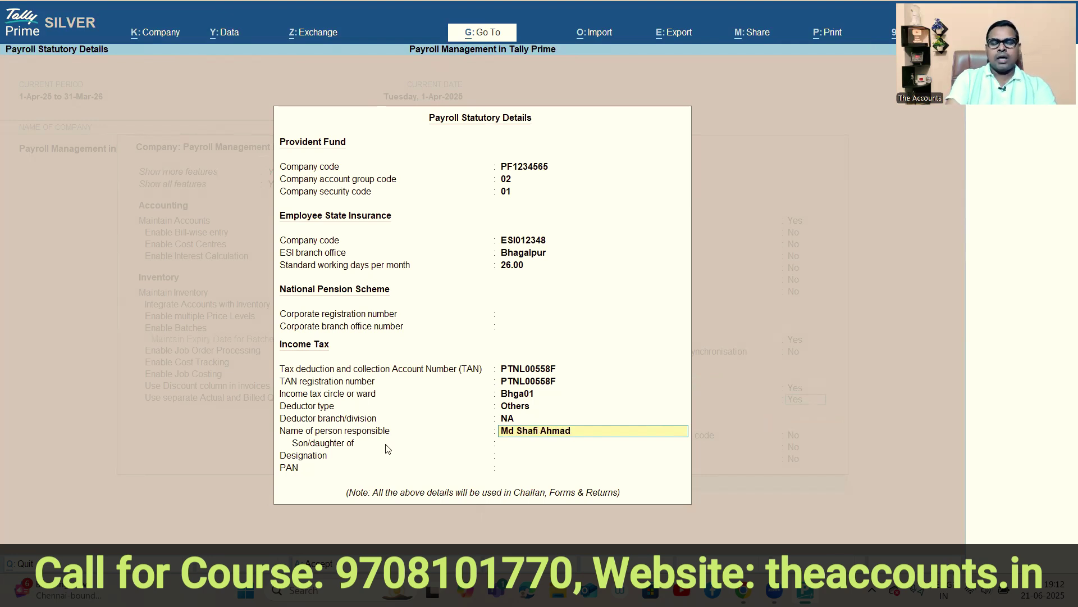
key(Return)
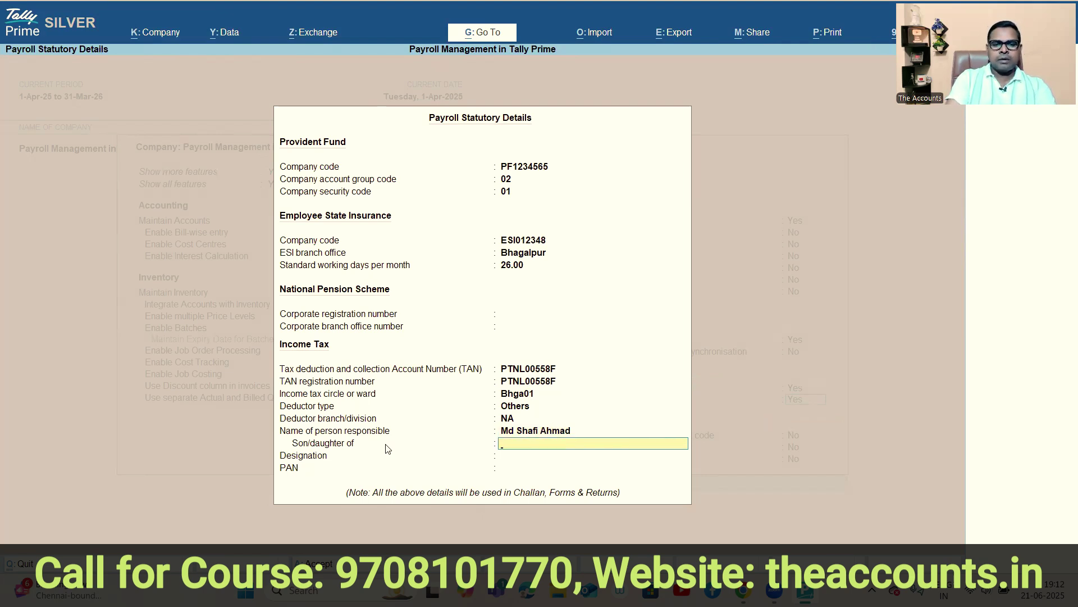
Fill in the father's name, designation Acc and the PAN, then accept the statutory details.
key(Return)
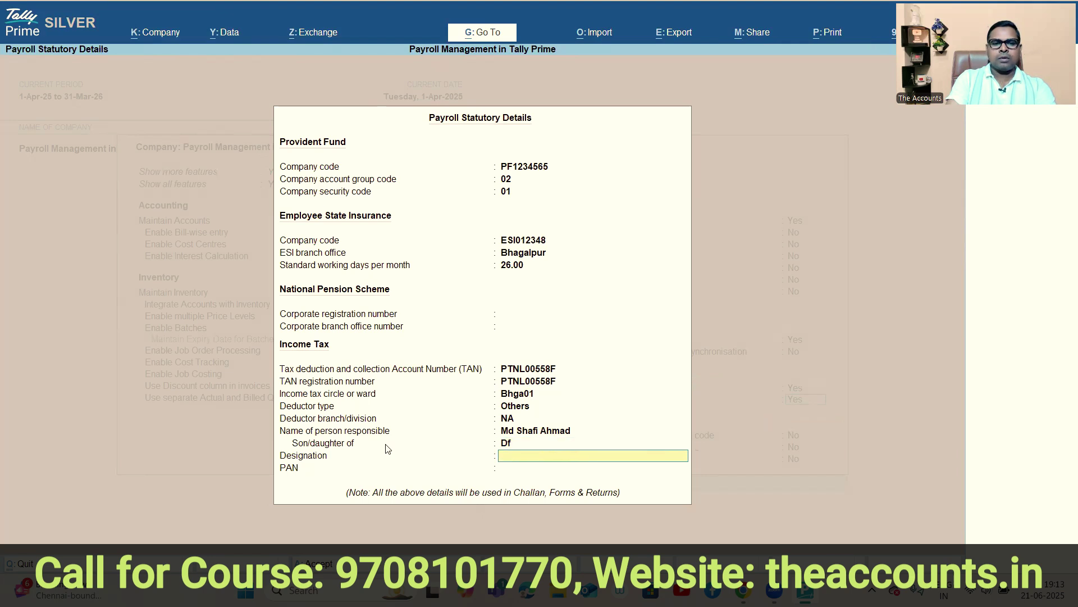
key(Return)
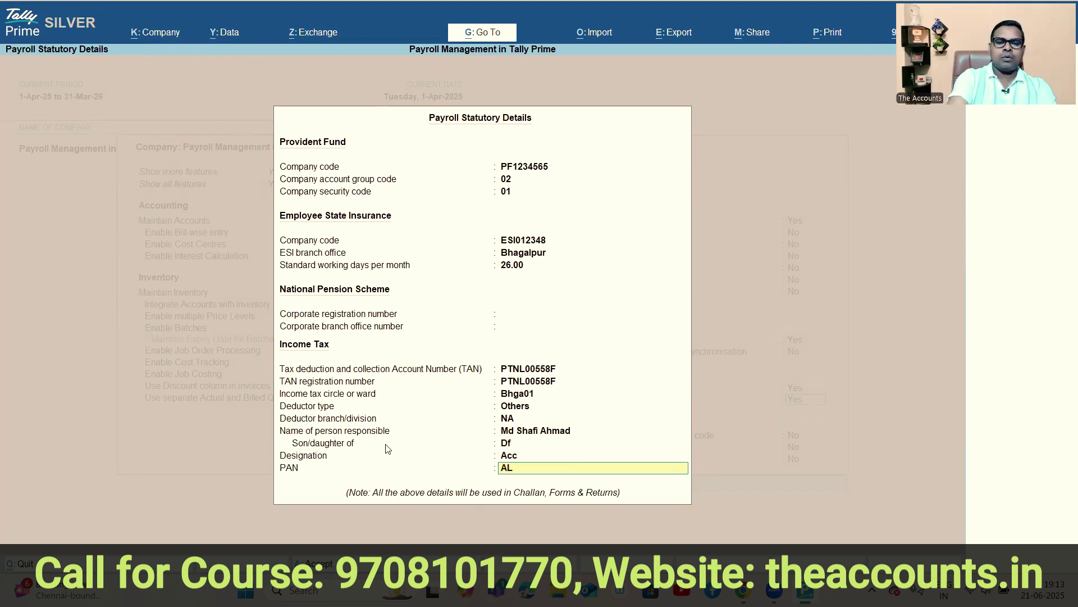
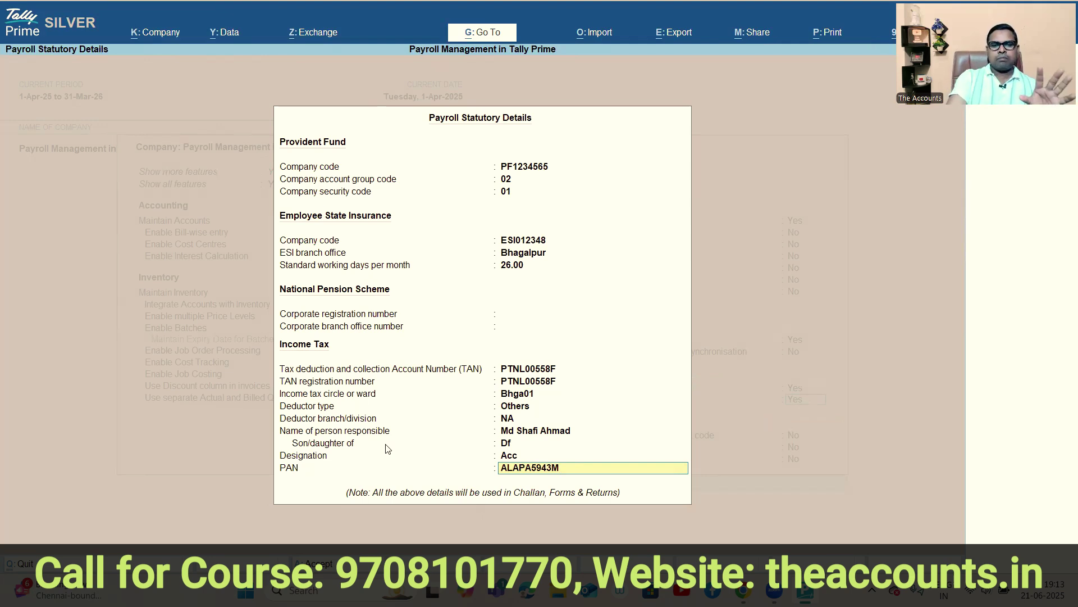
key(Return)
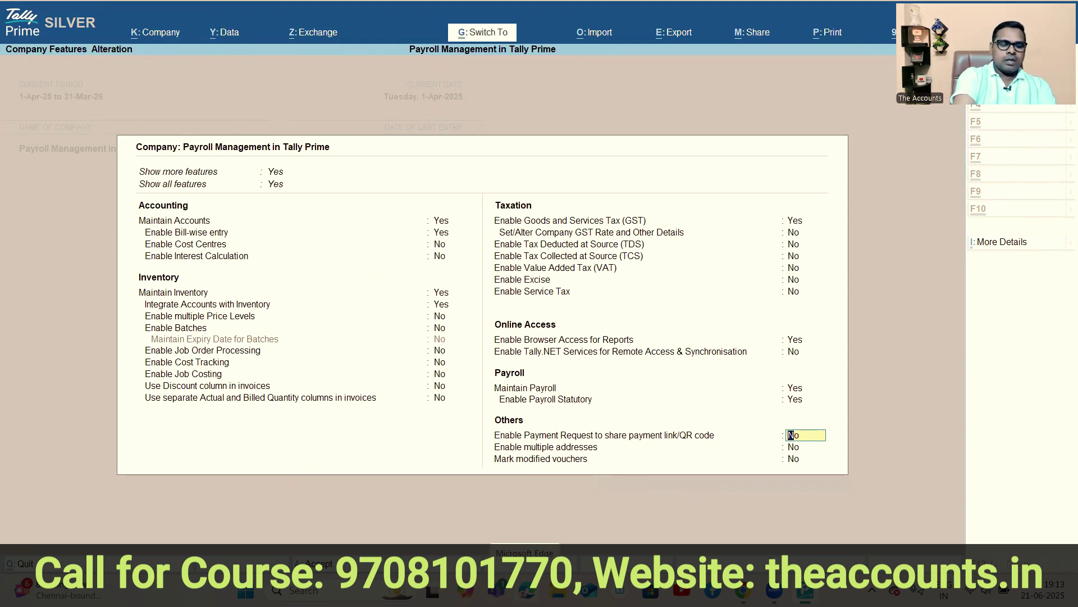
Accept the company feature changes and open Create's List of Masters showing Payroll Masters.
key(ctrl+a)
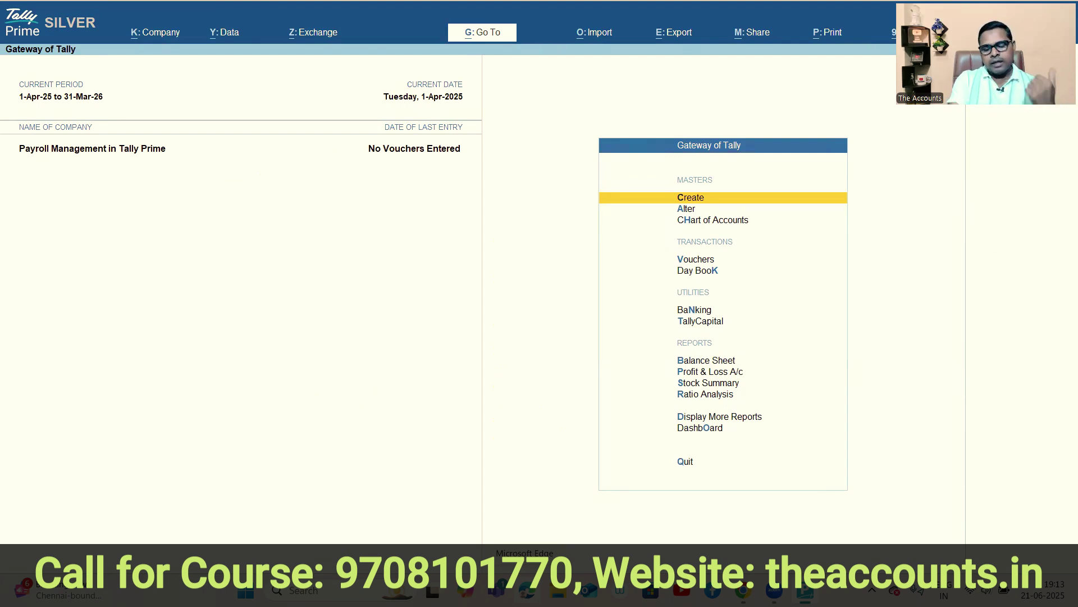
key(Down)
key(Down)
key(Down)
key(Down)
key(Down)
key(Down)
key(Down)
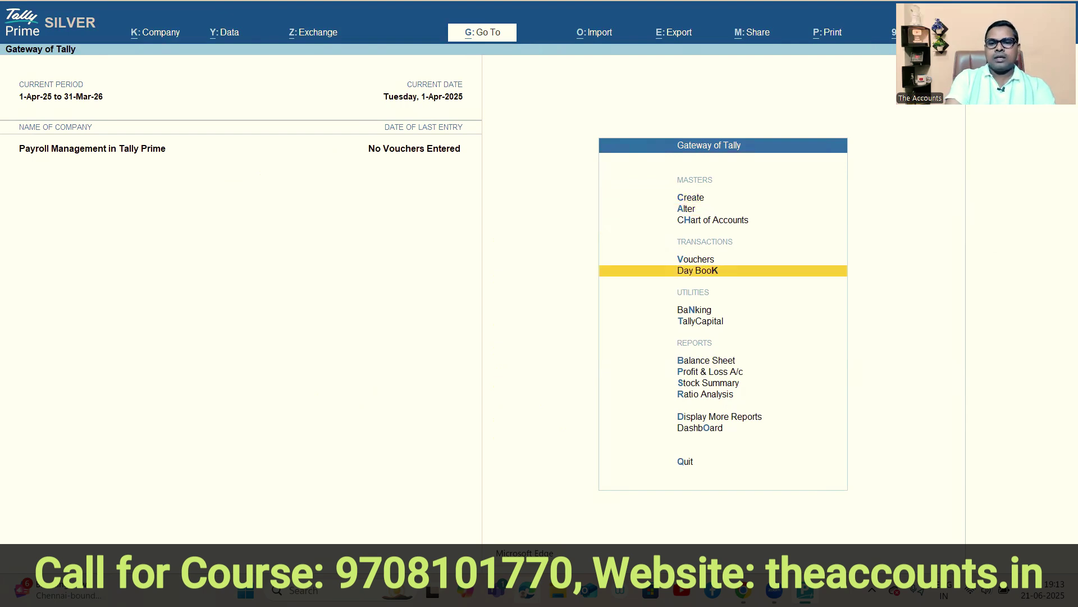
key(Up)
key(Up)
key(Up)
key(Up)
key(Up)
key(Up)
key(Up)
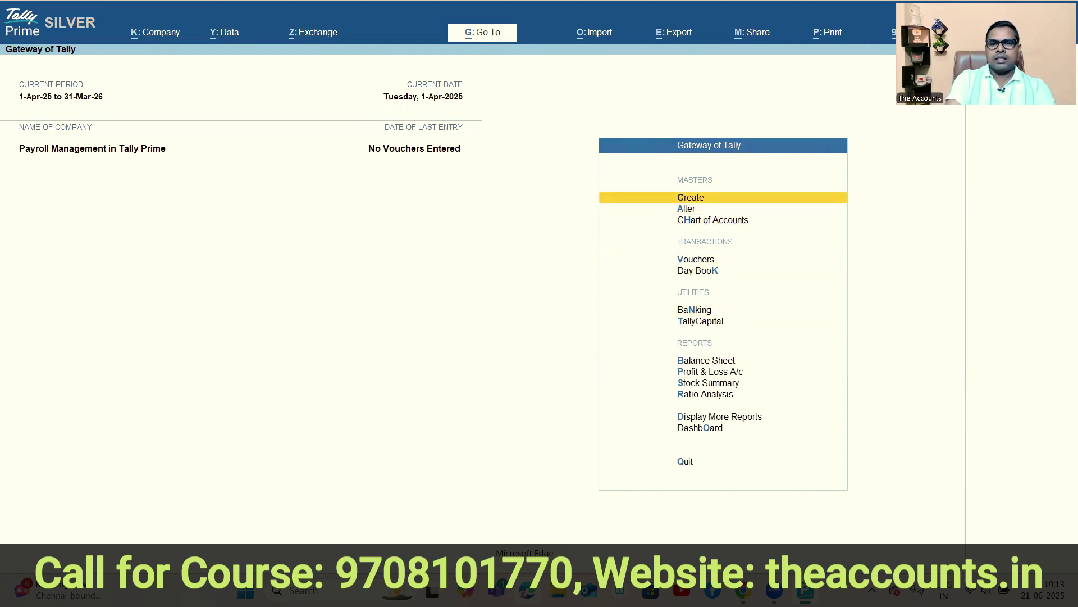
key(Return)
key(Down)
key(Down)
key(Down)
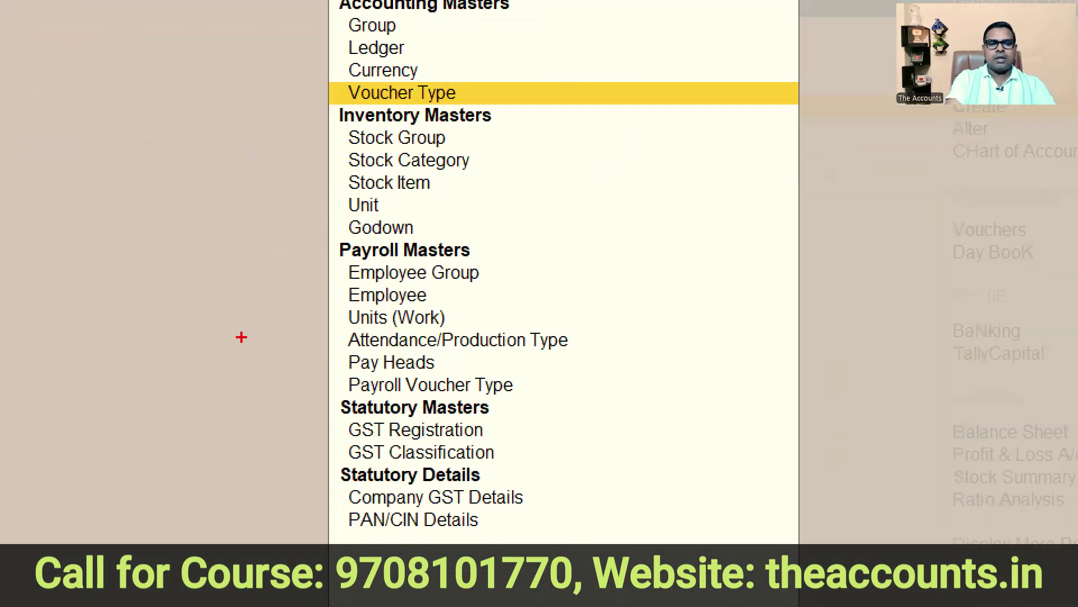
mouse_move(299, 230)
mouse_down()
mouse_move(443, 441)
mouse_move(622, 294)
mouse_move(450, 207)
mouse_move(311, 218)
mouse_move(301, 230)
mouse_up()
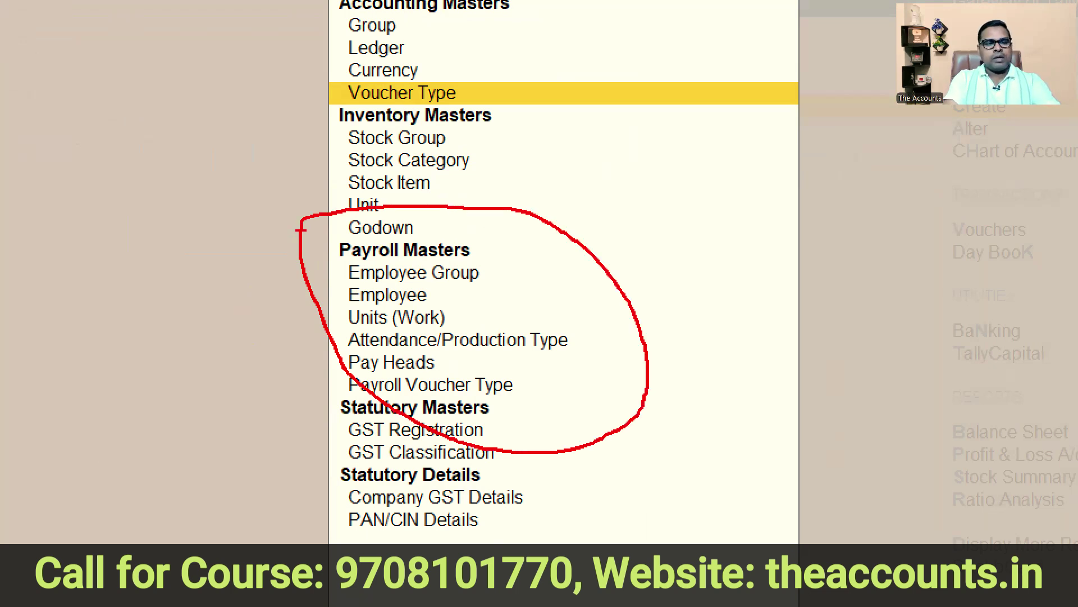
key(Escape)
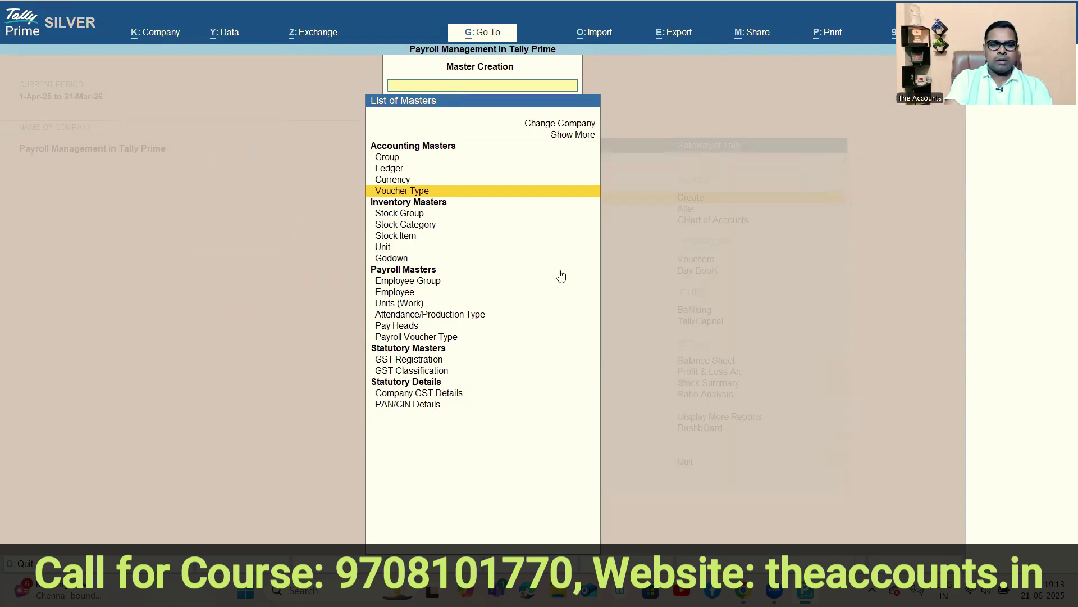
Start a new pay head named Basic Salary.
click(399, 326)
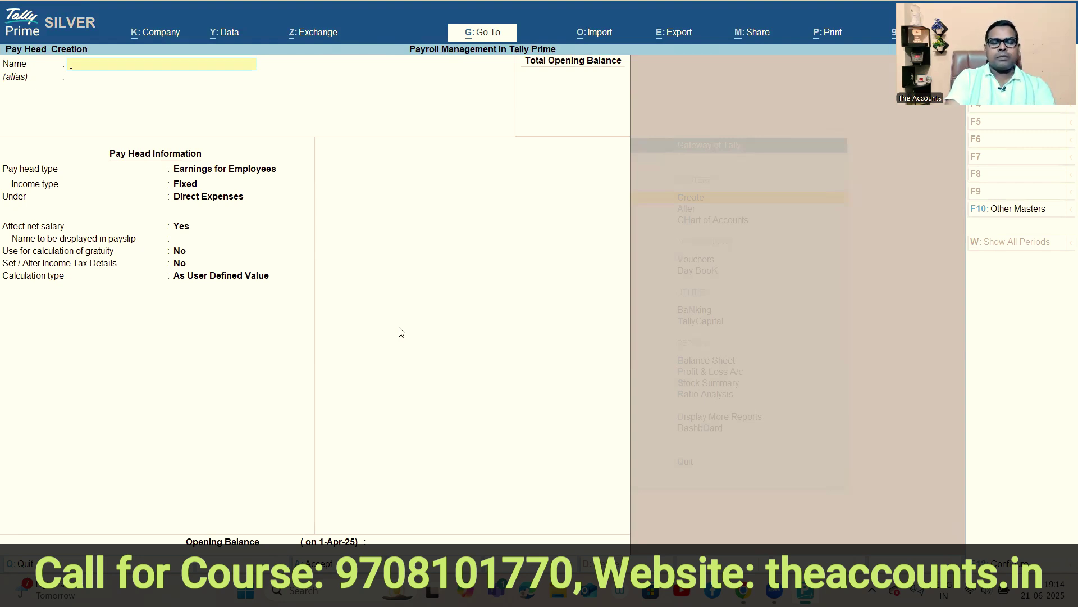
text(Basic Salar)
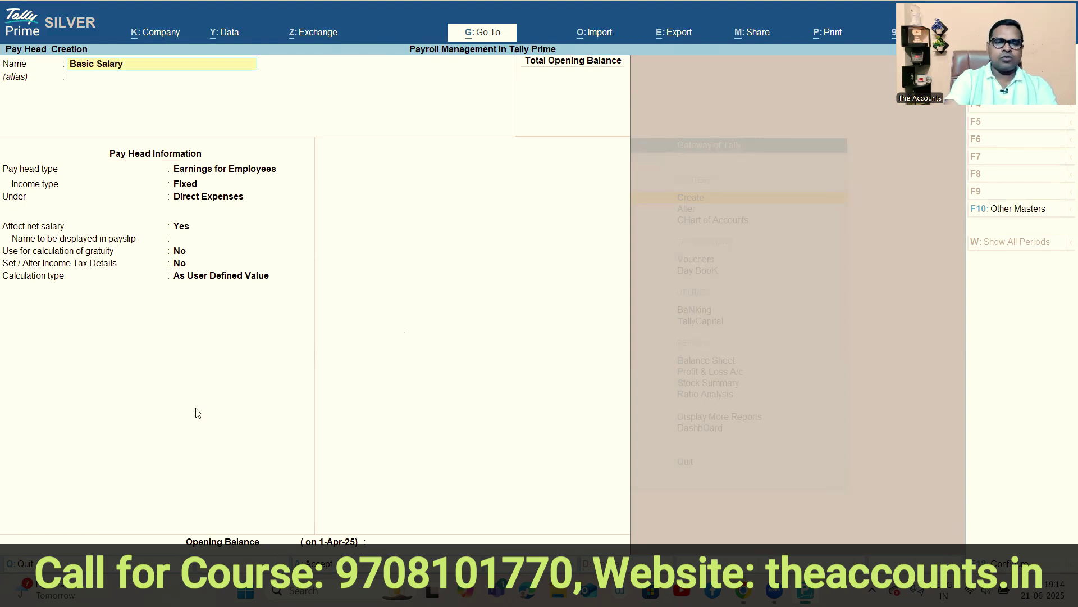
text(y)
key(Return)
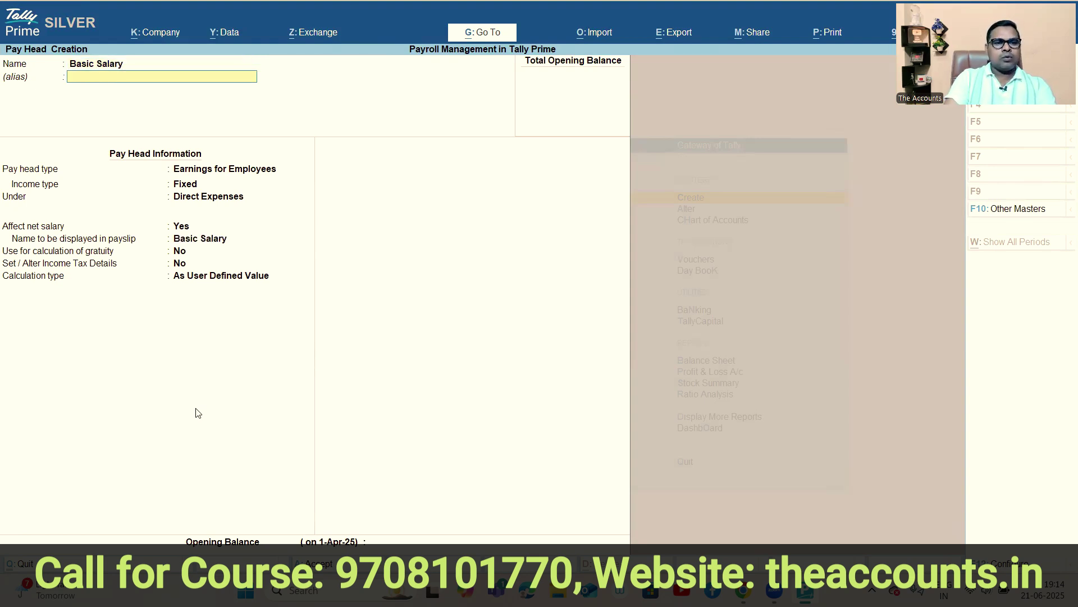
key(Return)
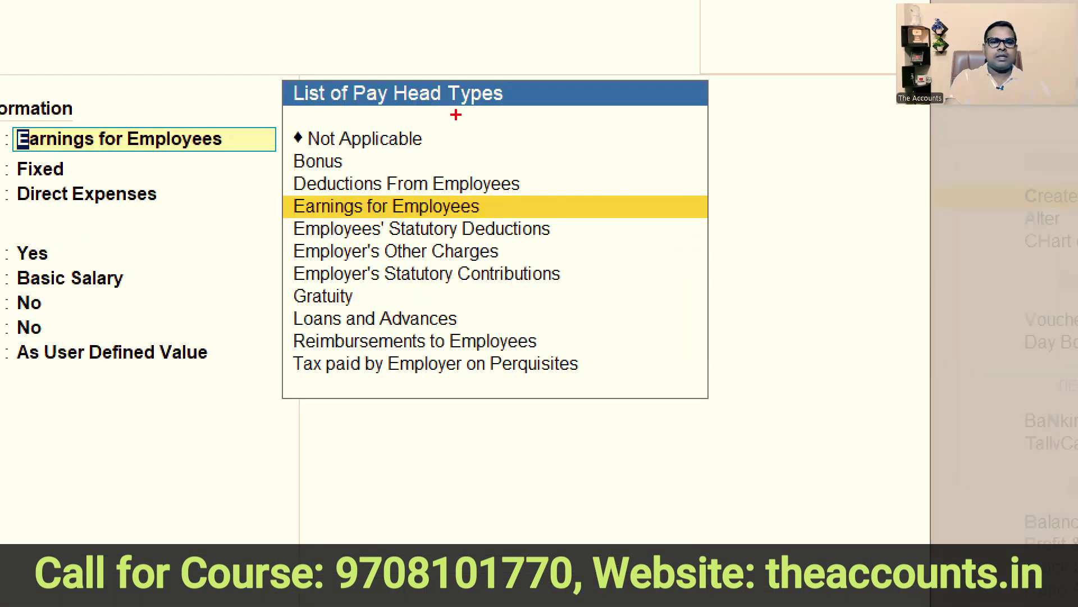
mouse_move(406, 145)
mouse_down()
mouse_move(391, 114)
mouse_move(535, 316)
mouse_move(410, 95)
mouse_up()
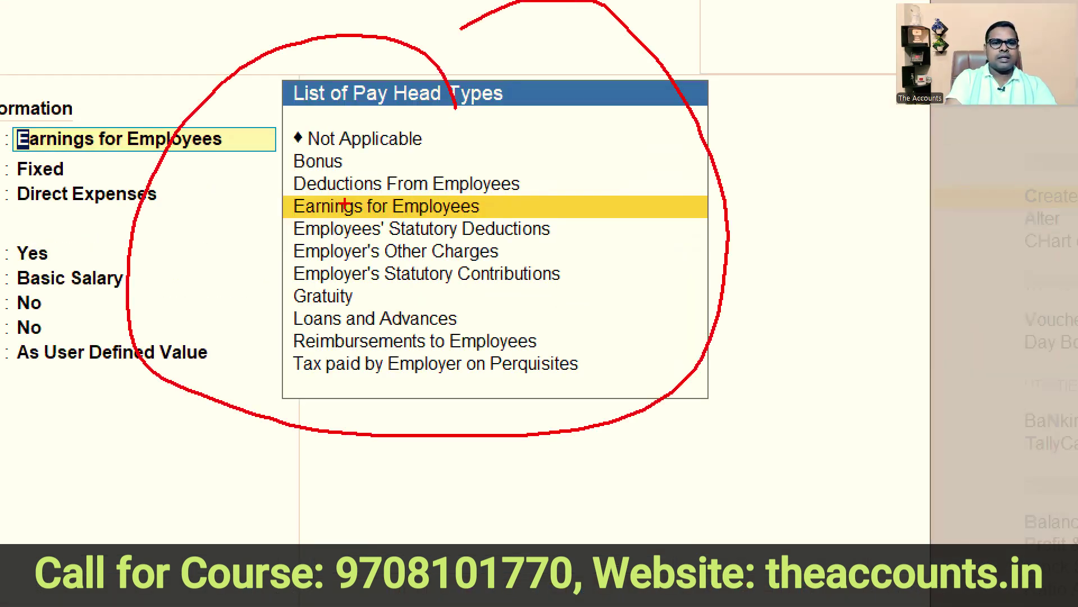
mouse_move(278, 190)
mouse_down()
mouse_move(455, 221)
mouse_move(569, 220)
mouse_move(559, 219)
mouse_move(736, 134)
mouse_up()
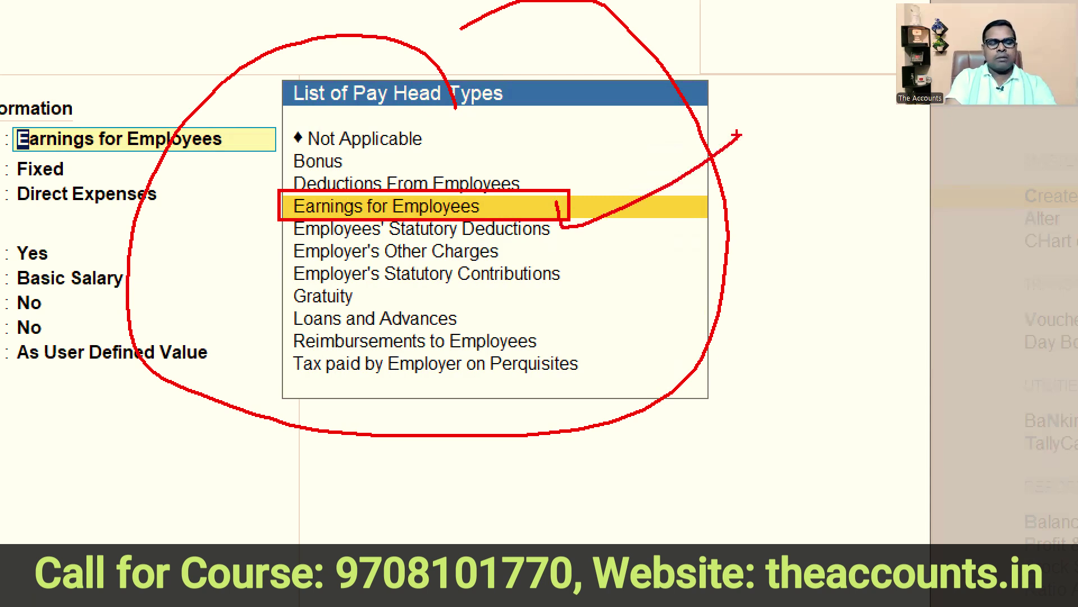
key(Escape)
Make it a fixed Earnings for Employees pay head under Indirect Expenses, keeping other defaults.
click(330, 204)
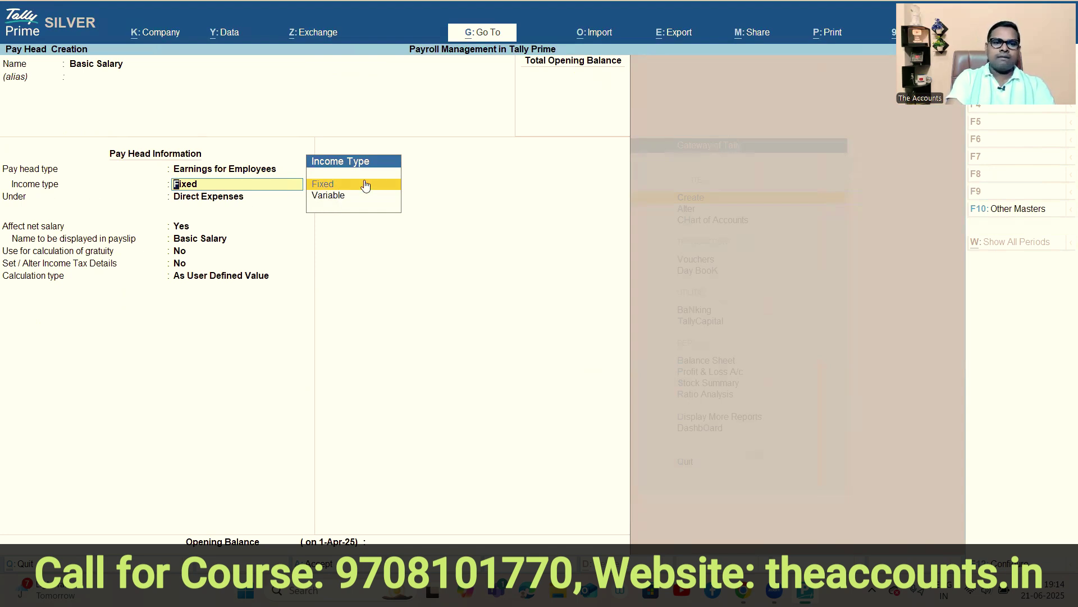
key(Return)
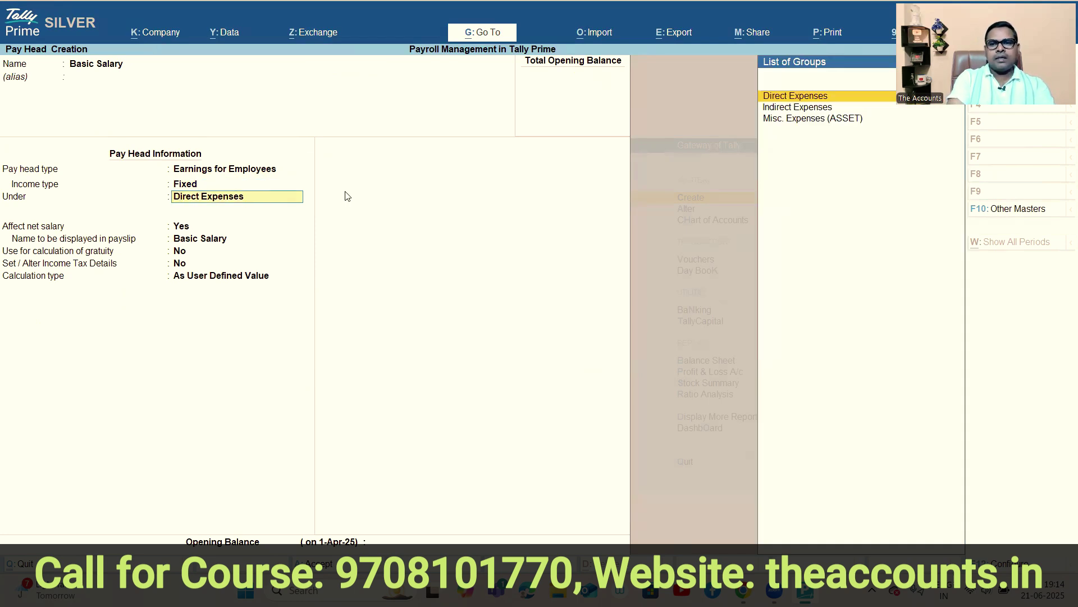
click(802, 110)
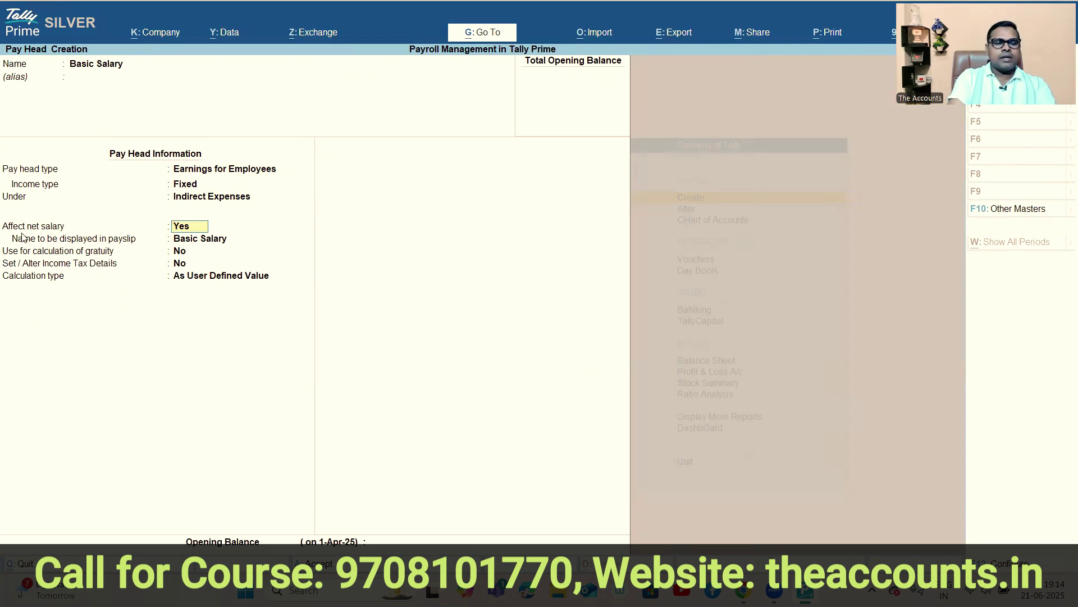
key(Return)
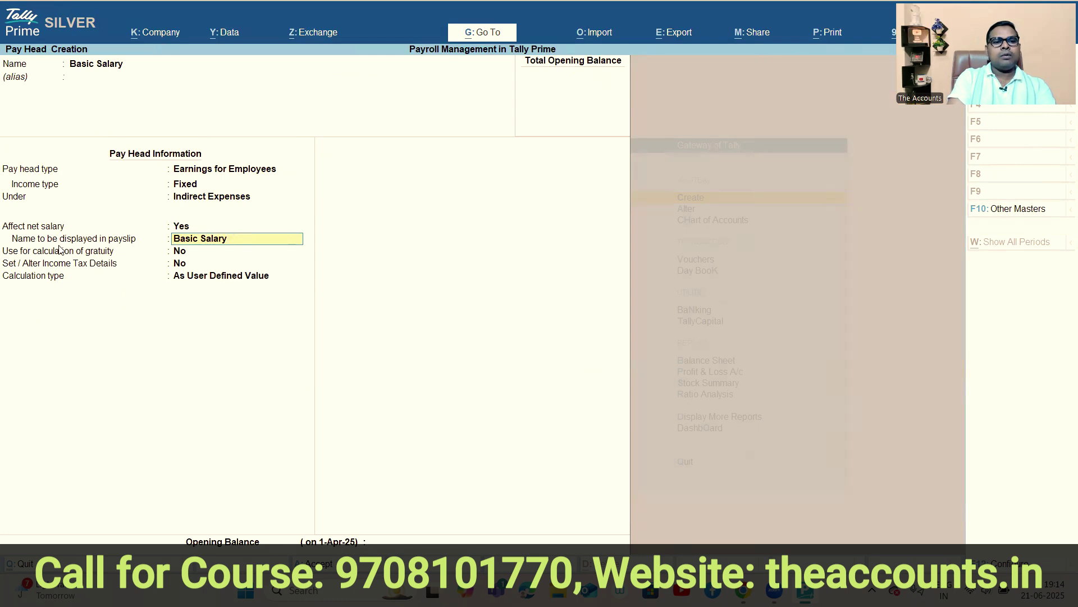
key(ctrl+1)
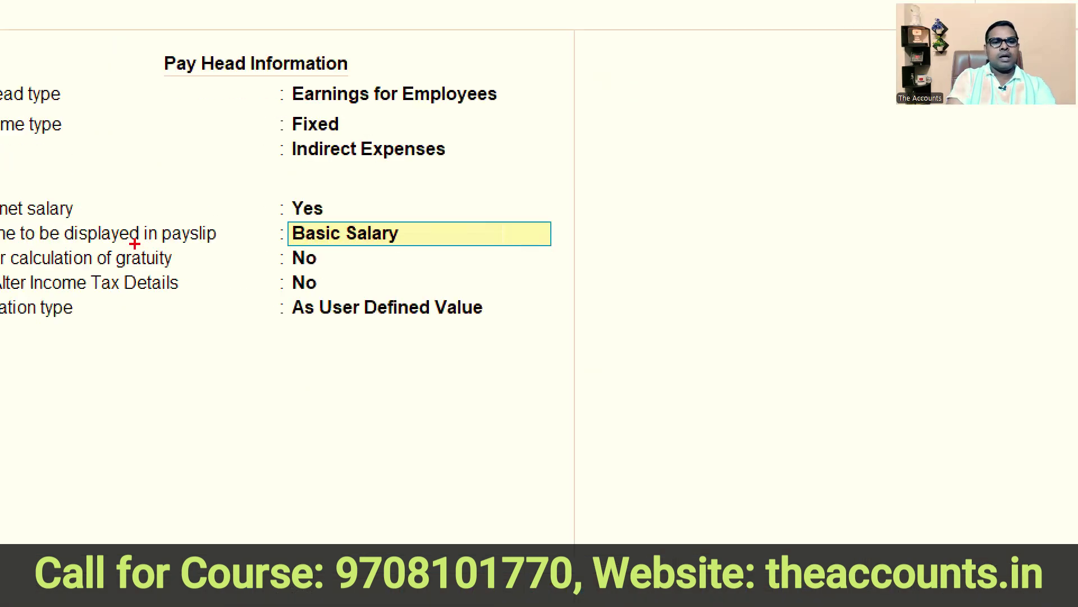
mouse_move(303, 181)
mouse_down()
mouse_move(357, 221)
mouse_move(427, 213)
mouse_up()
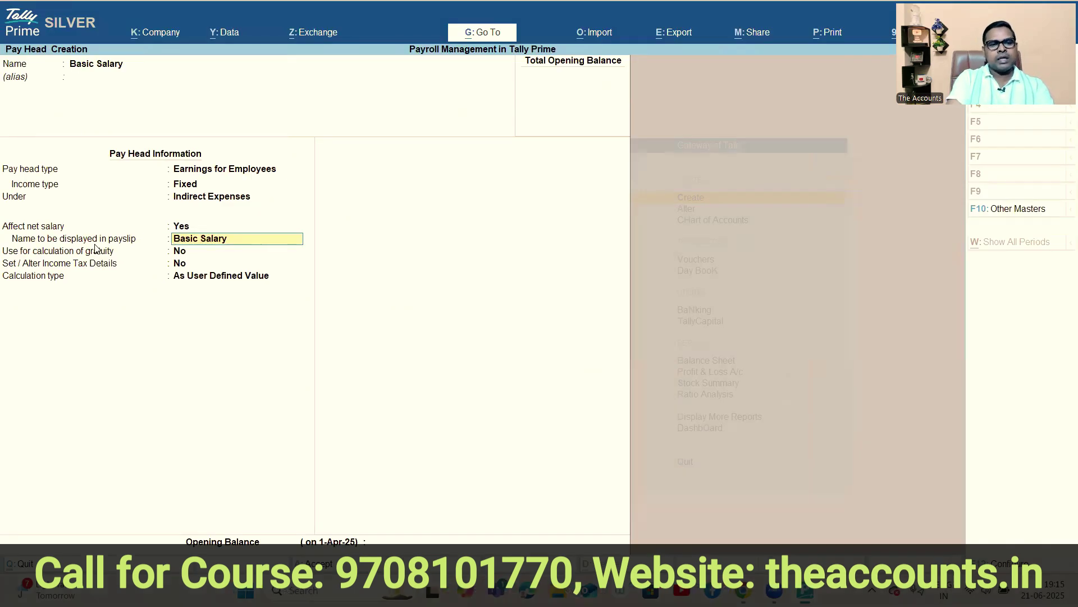
key(Return)
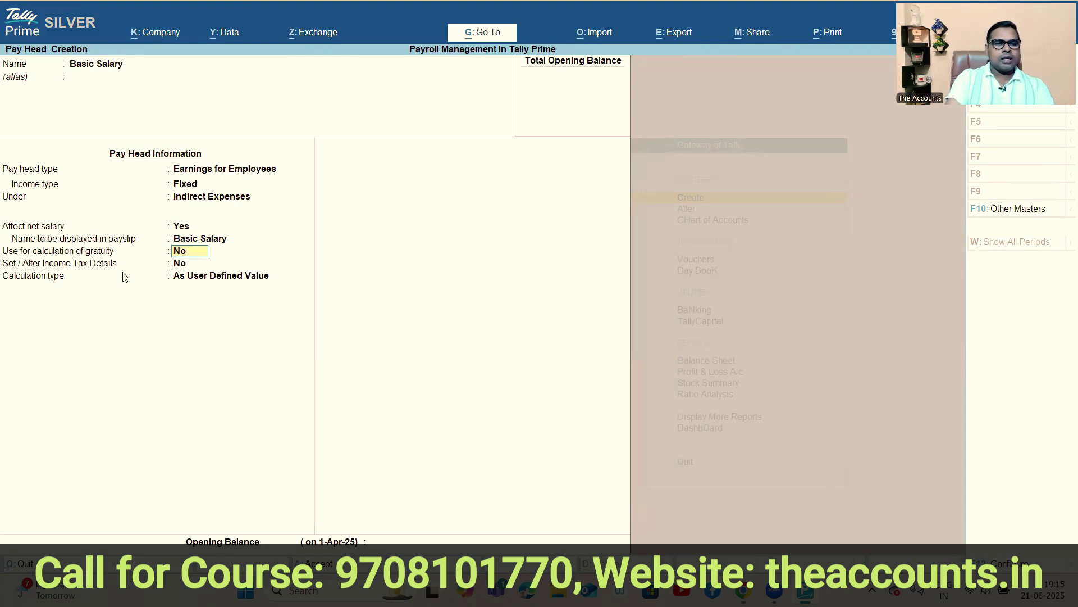
key(Return)
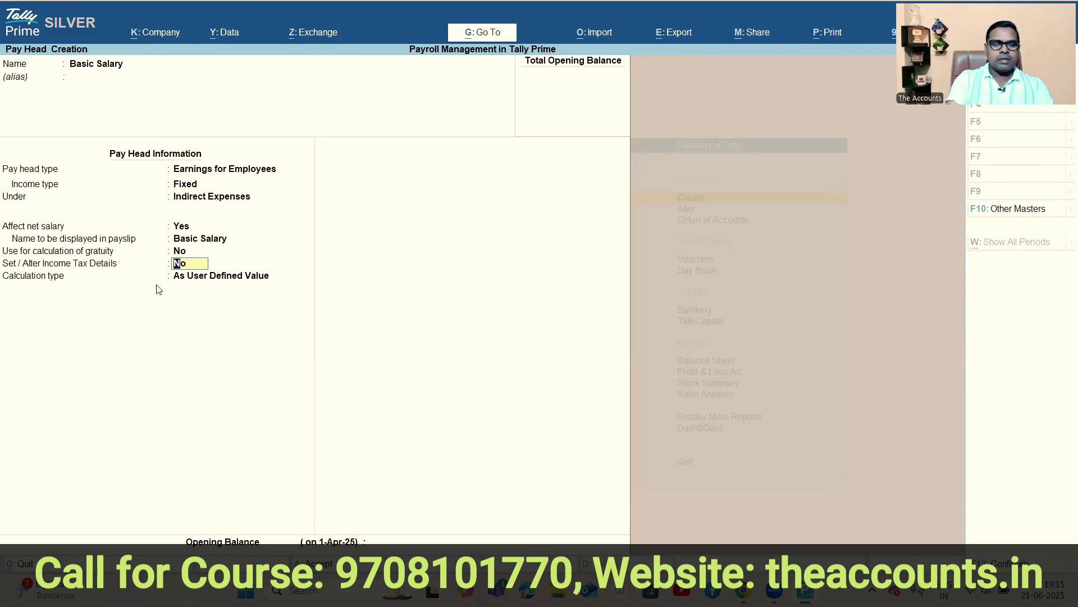
key(Return)
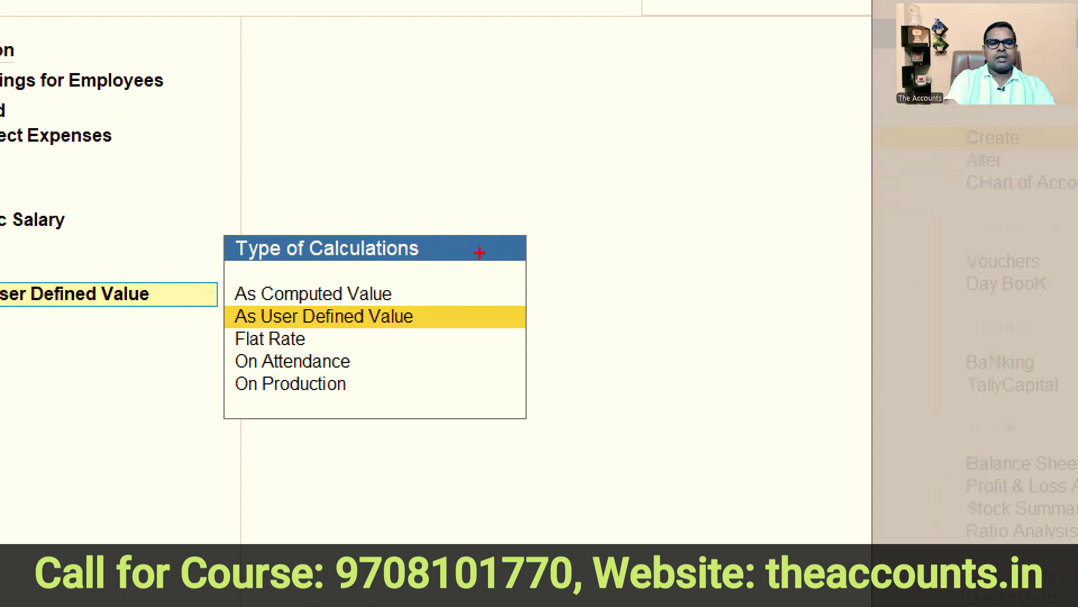
Choose On Attendance as Basic Salary's calculation type.
mouse_move(430, 305)
mouse_down()
mouse_move(435, 351)
mouse_move(613, 258)
mouse_up()
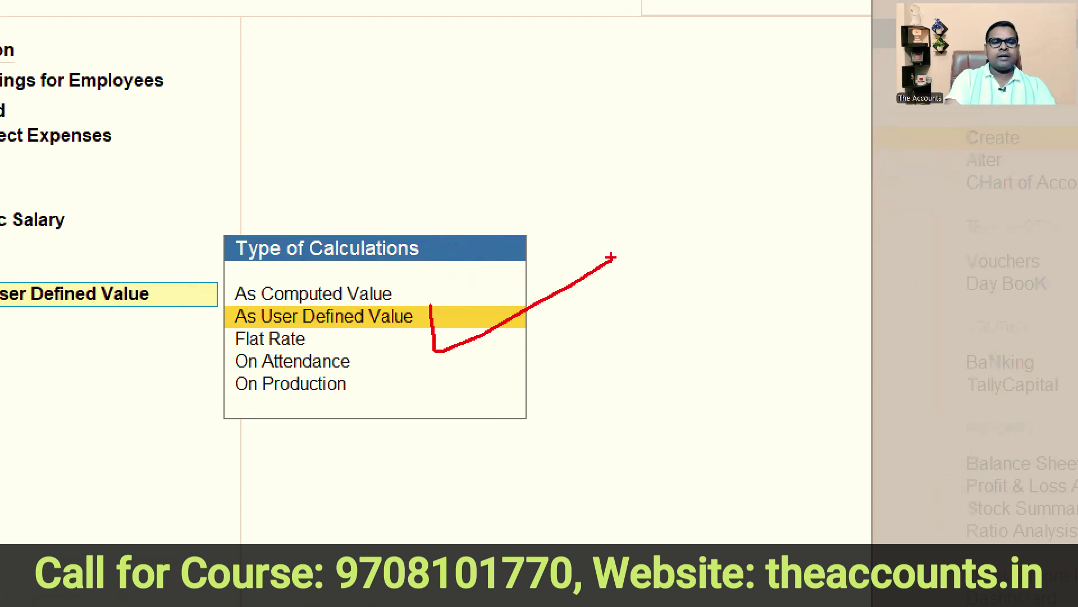
drag(321, 331, 486, 284)
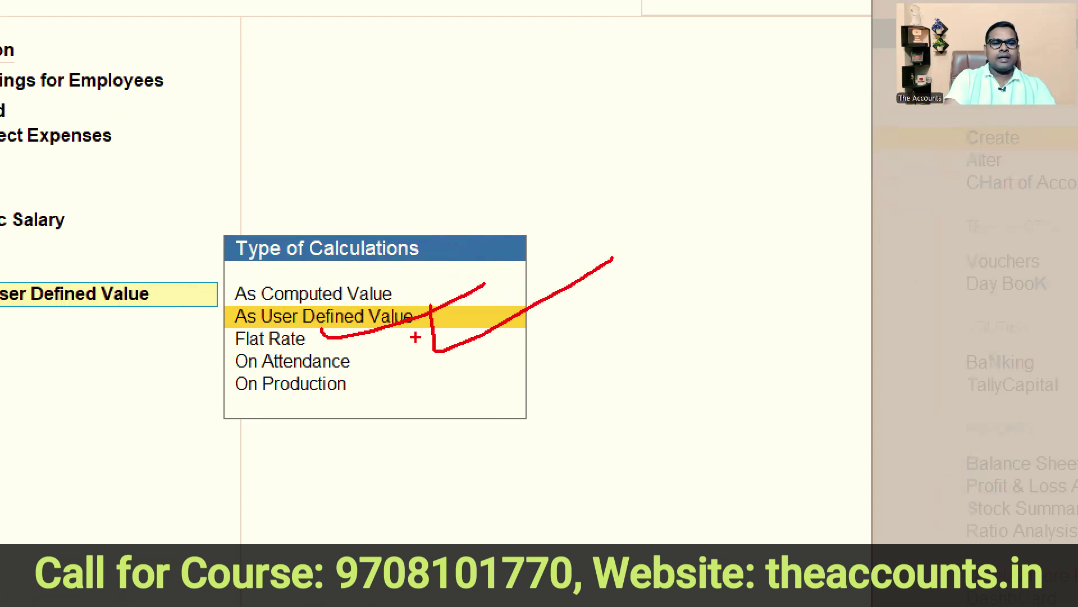
drag(388, 349, 521, 319)
mouse_move(376, 379)
mouse_down()
mouse_move(404, 392)
mouse_move(671, 254)
mouse_up()
key(Escape)
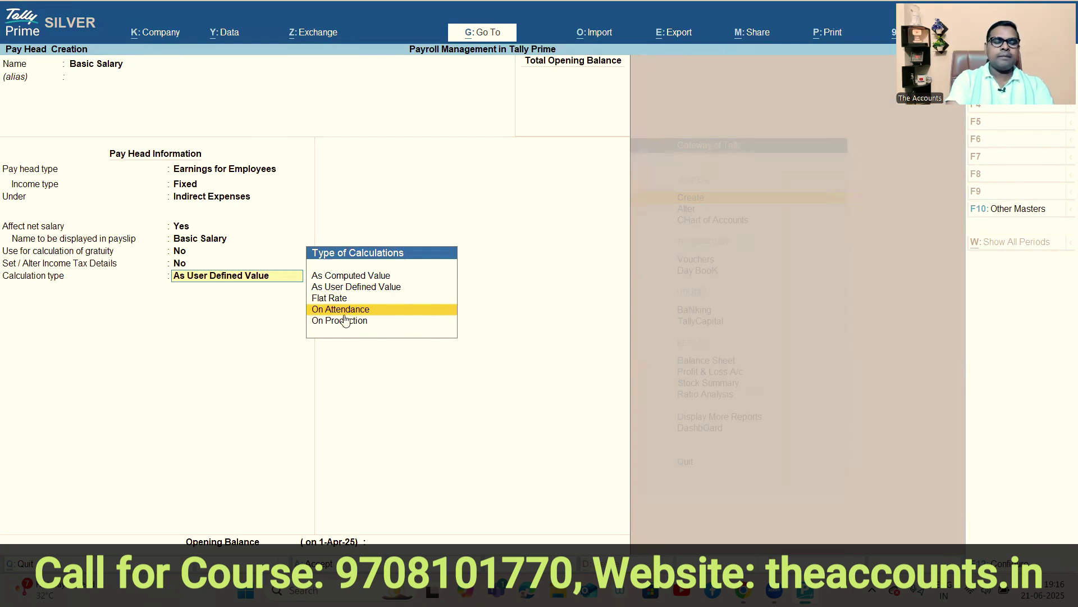
key(Return)
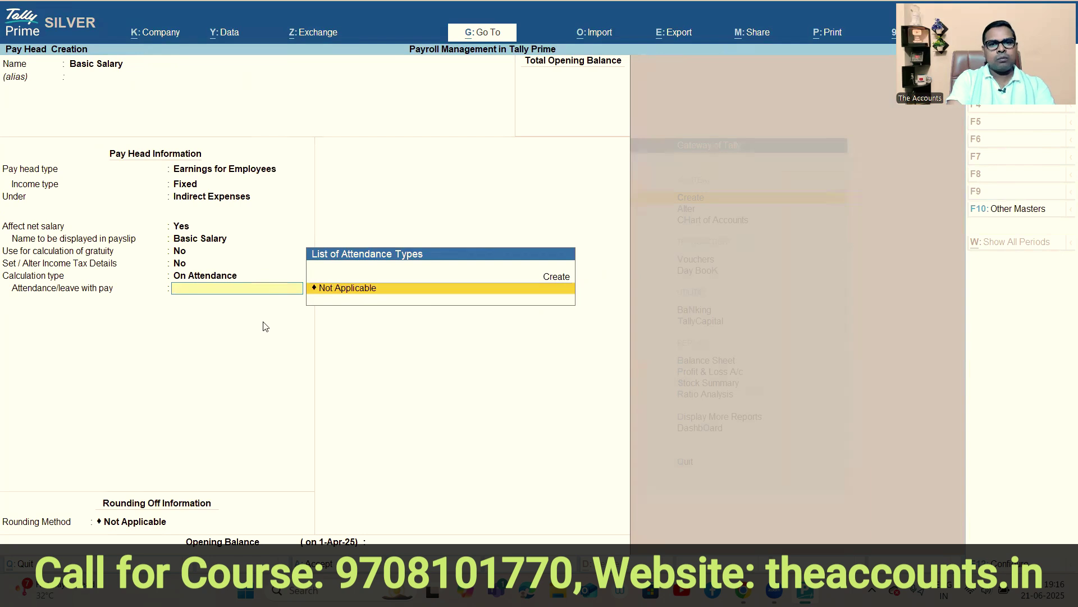
Create a Paid Days attendance type as Attendance / Leave with Pay for Basic Salary.
click(562, 278)
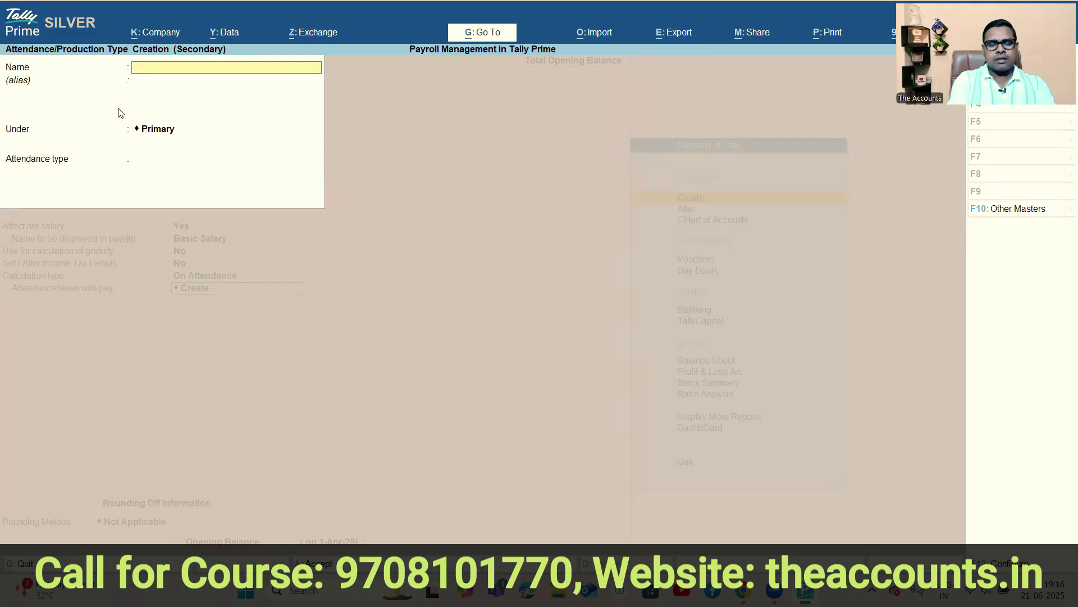
text(Paid Sa)
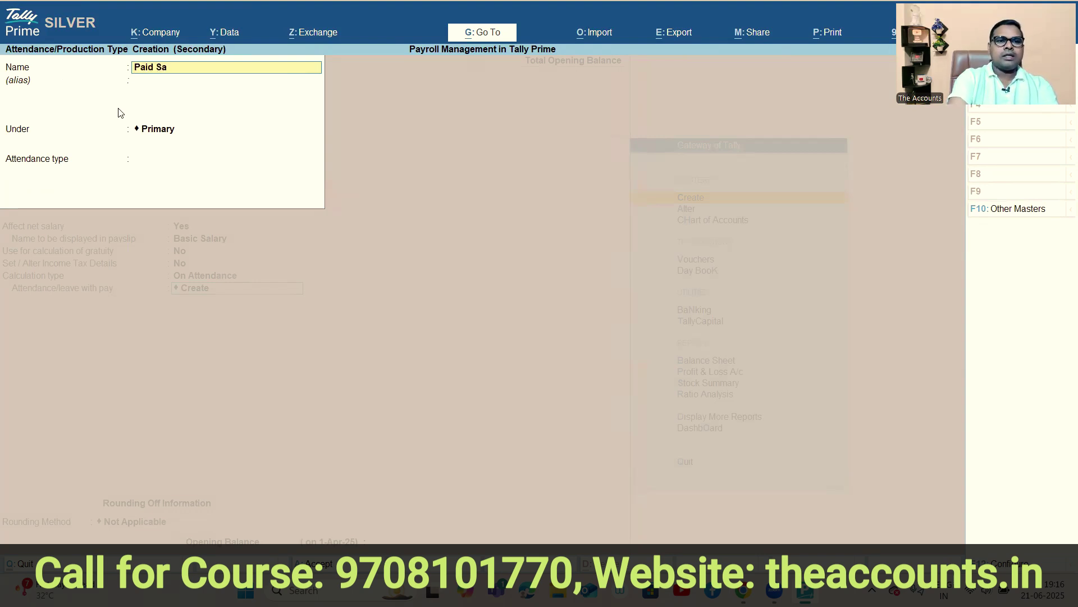
key(BackSpace)
key(BackSpace)
text(Days)
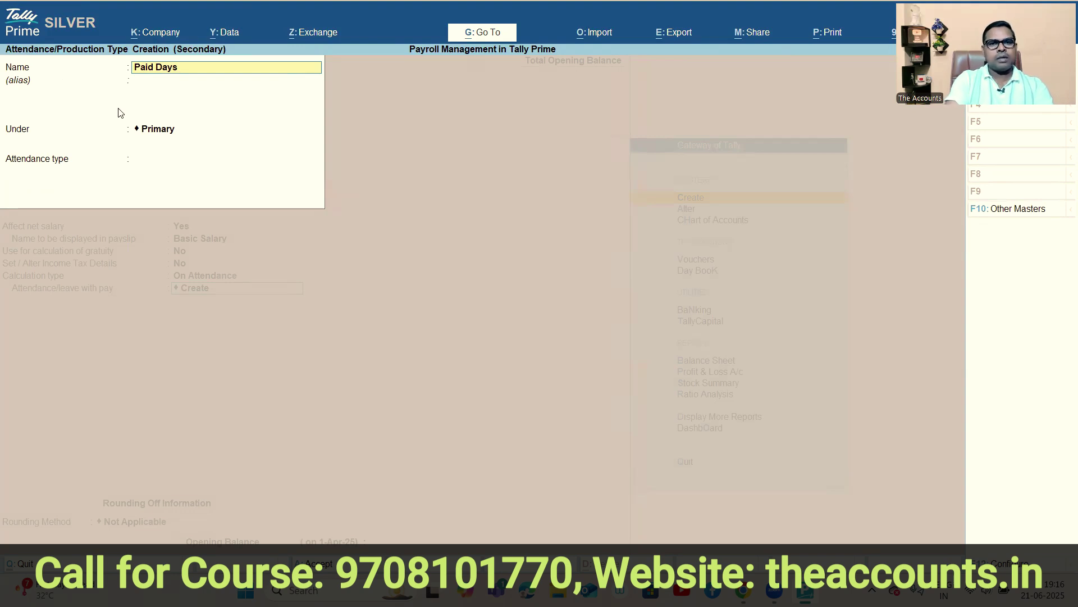
click(141, 82)
key(Return)
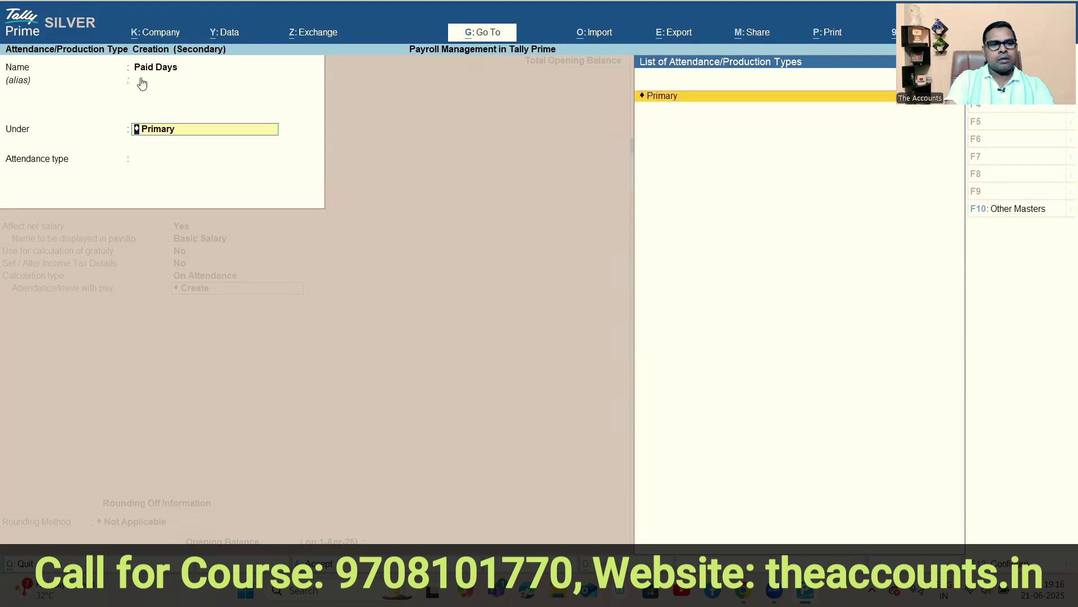
key(Return)
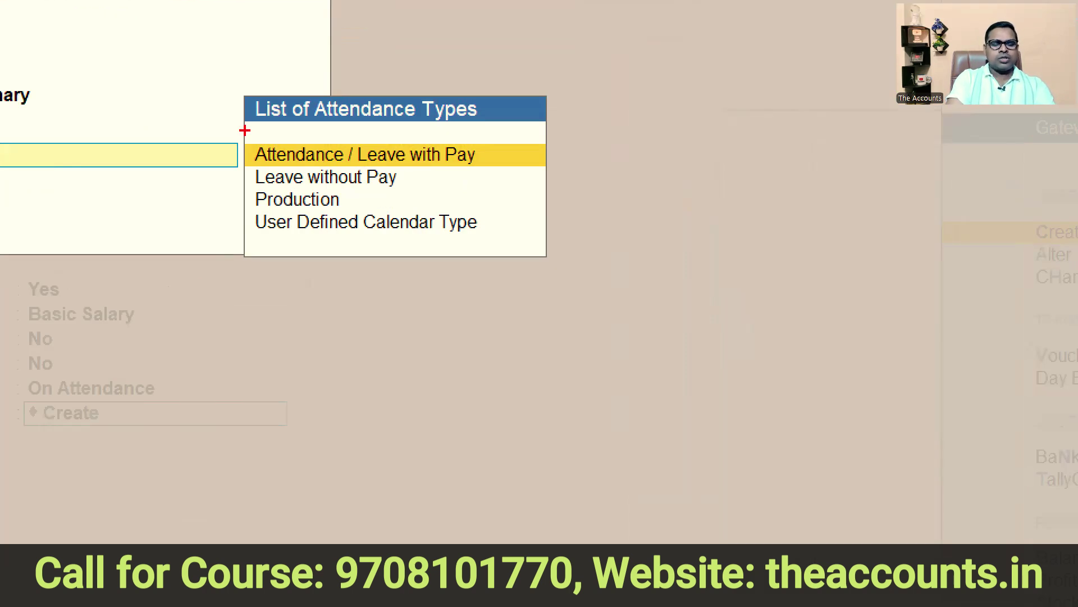
mouse_move(244, 130)
mouse_down()
mouse_move(353, 159)
mouse_move(518, 169)
mouse_up()
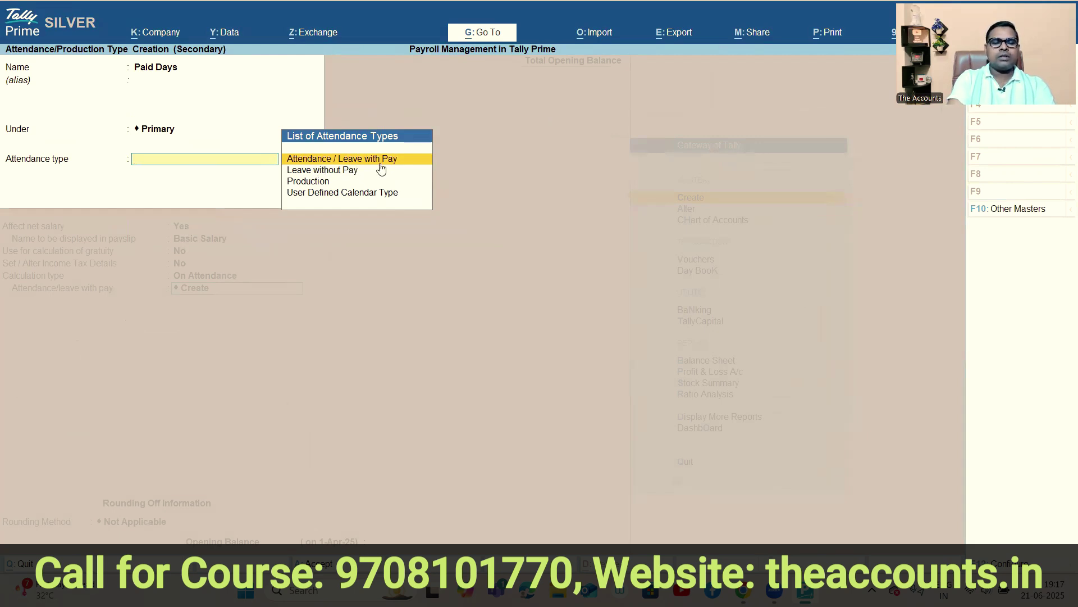
key(Return)
key(Return)
key(Return)
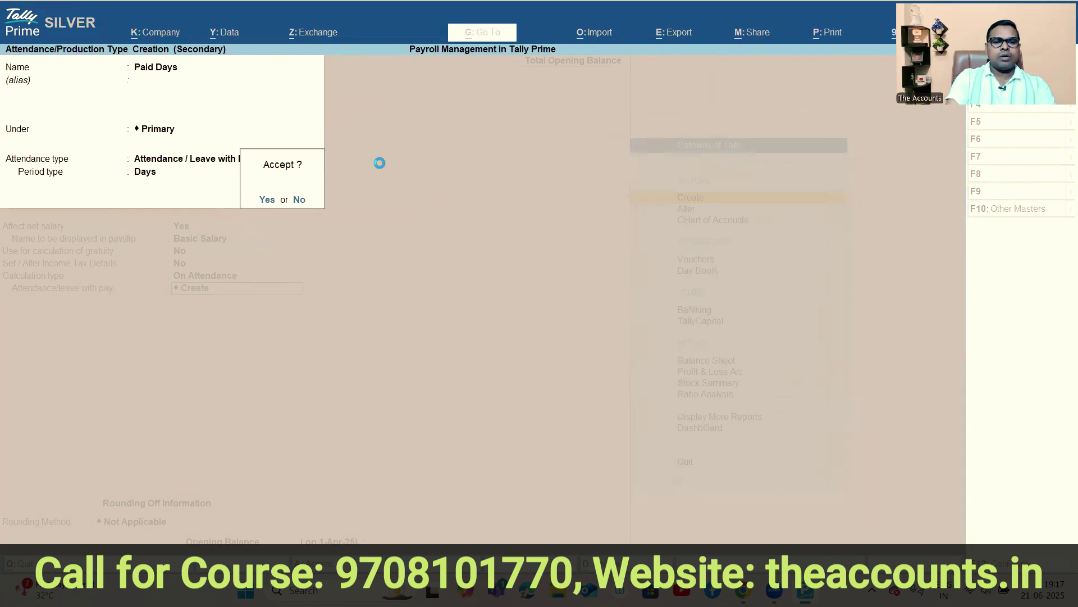
key(Down)
key(Down)
key(Down)
key(Up)
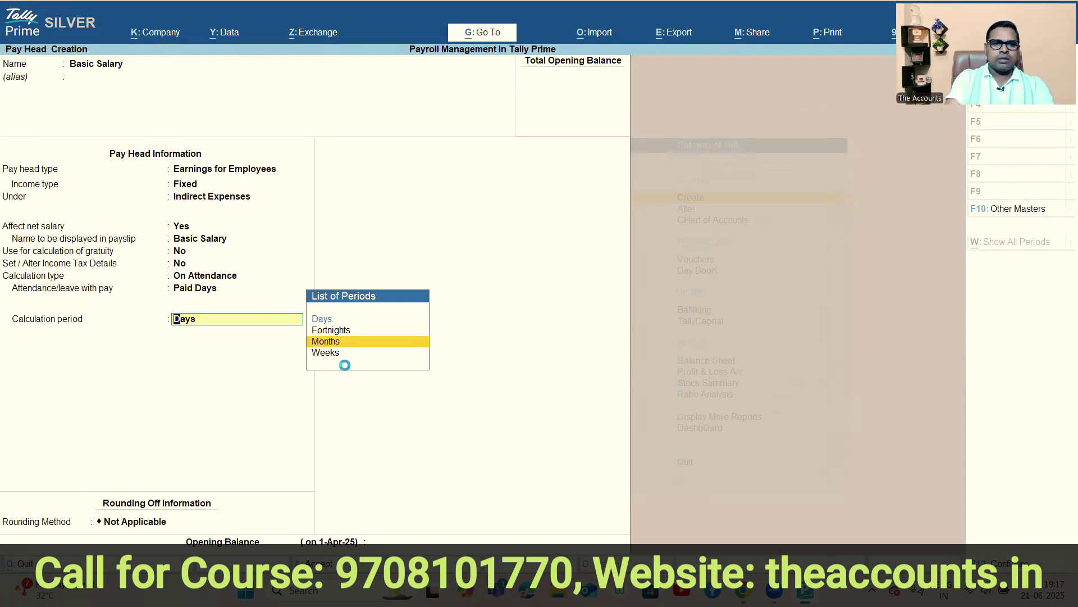
Set Months, As per Calendar Period and Normal Rounding limit 1, then save Basic Salary.
click(327, 343)
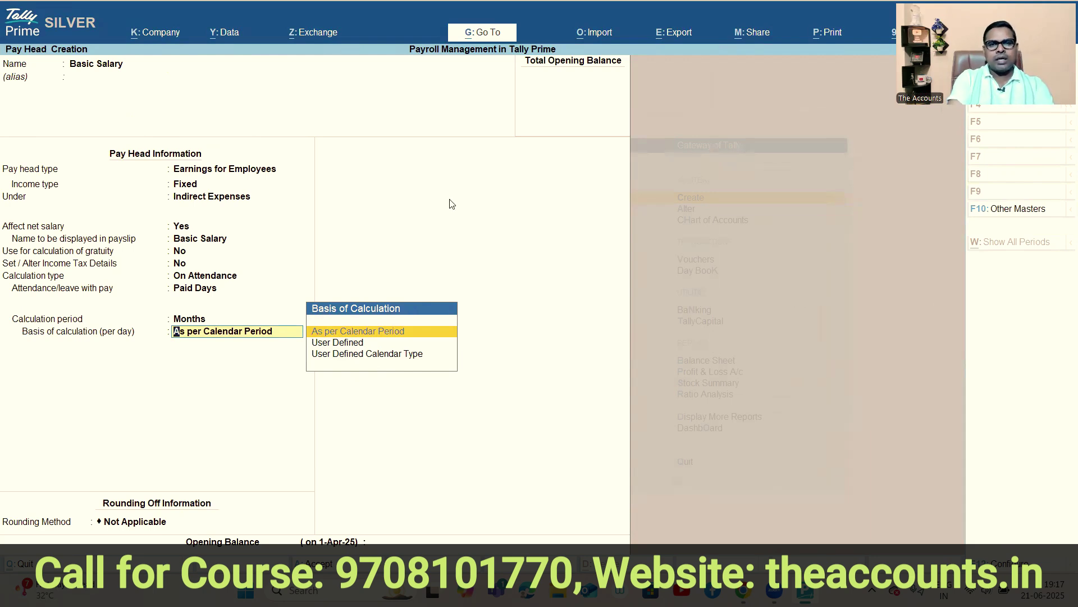
click(366, 334)
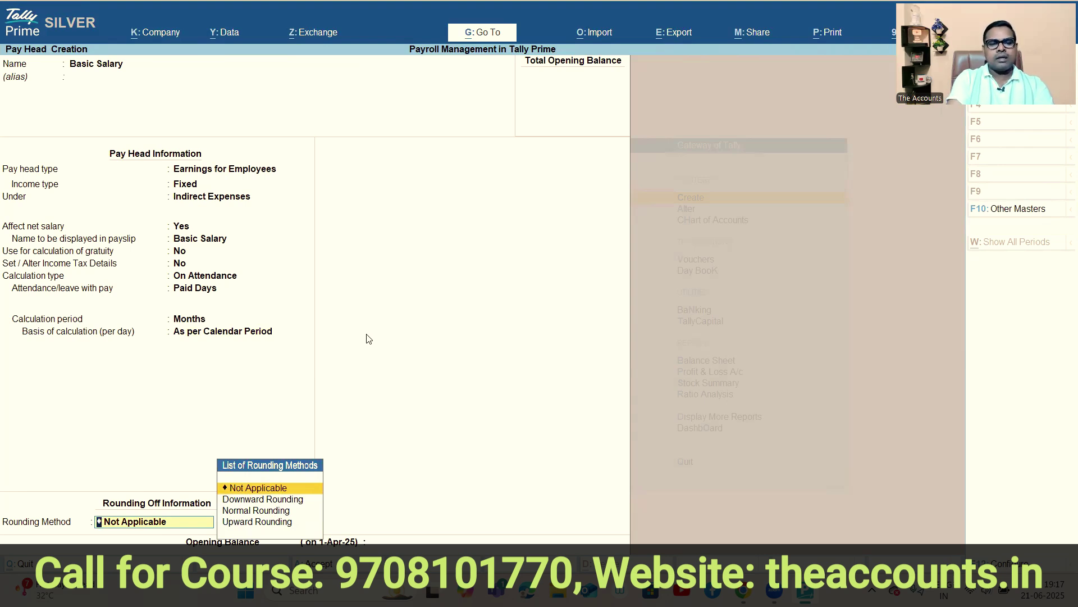
click(260, 511)
text(1)
key(Return)
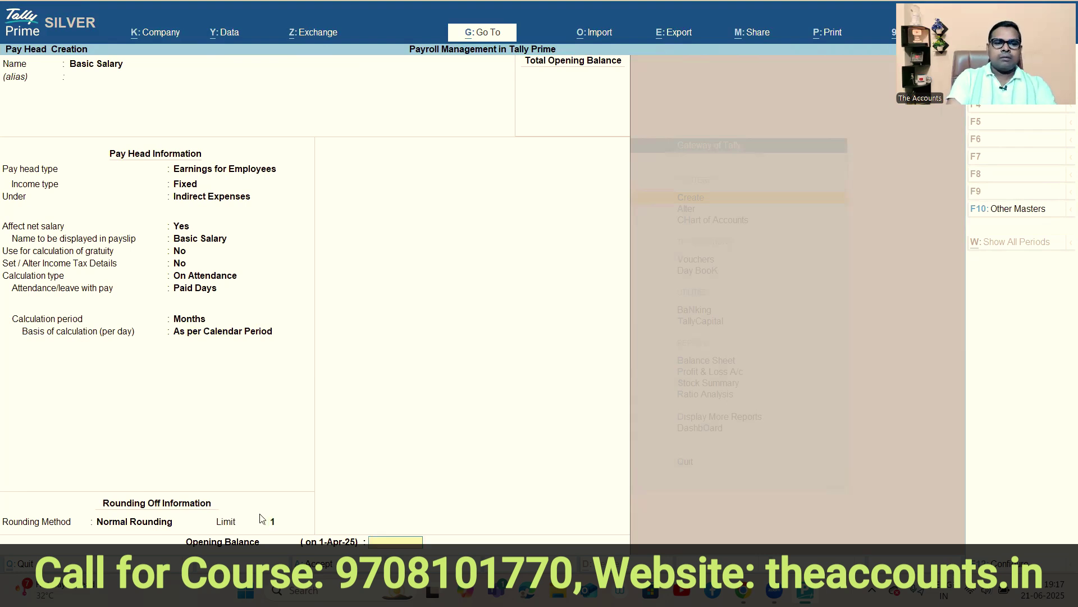
key(Return)
key(Return)
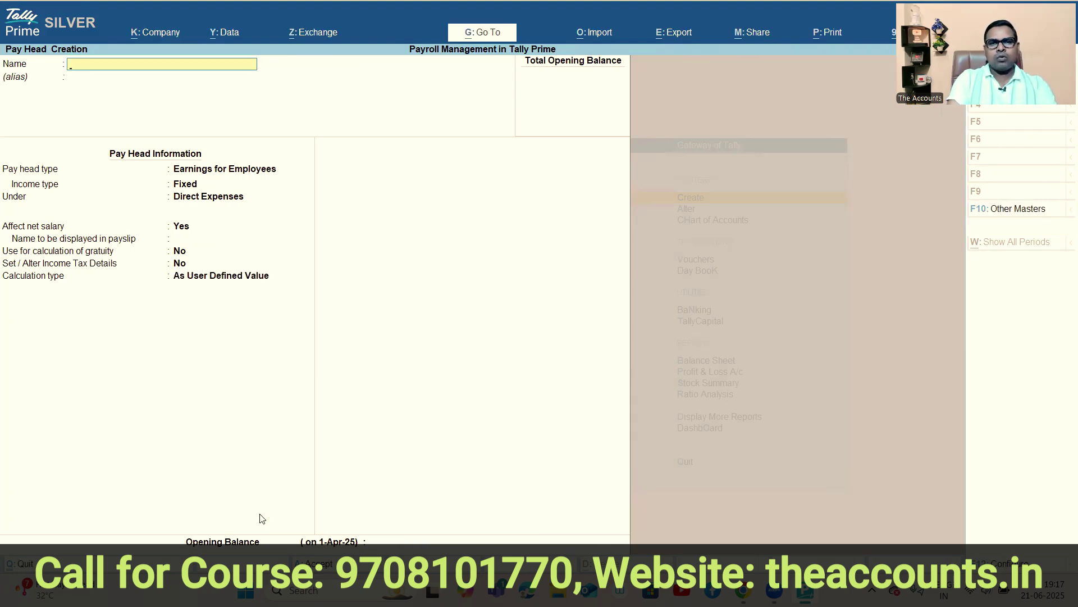
Name the new pay head Employee PF and move on to its pay head type.
text(HRA)
key(Return)
key(Return)
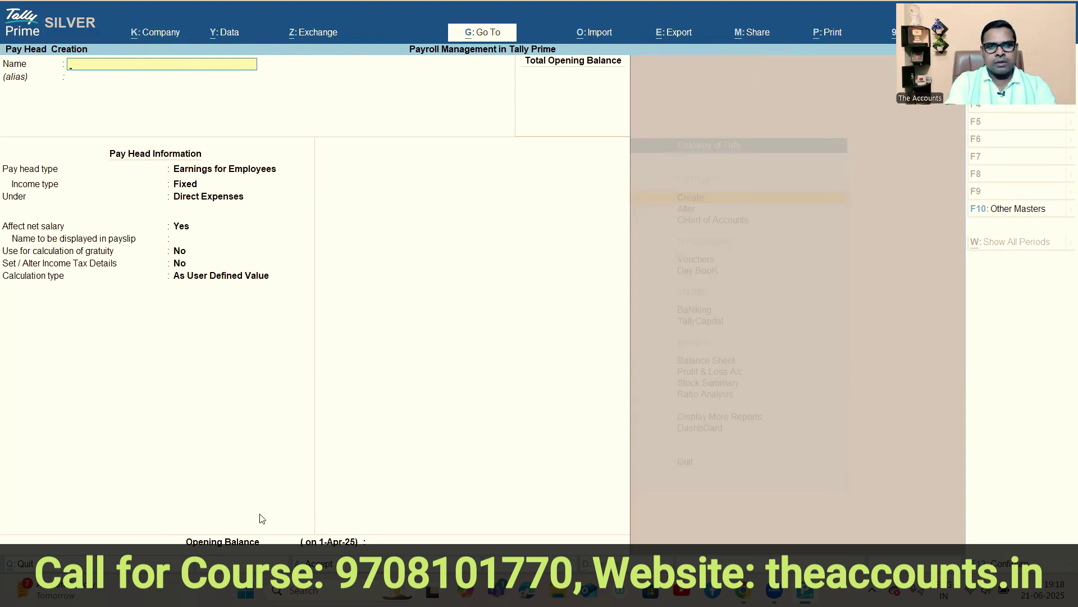
text(Empl)
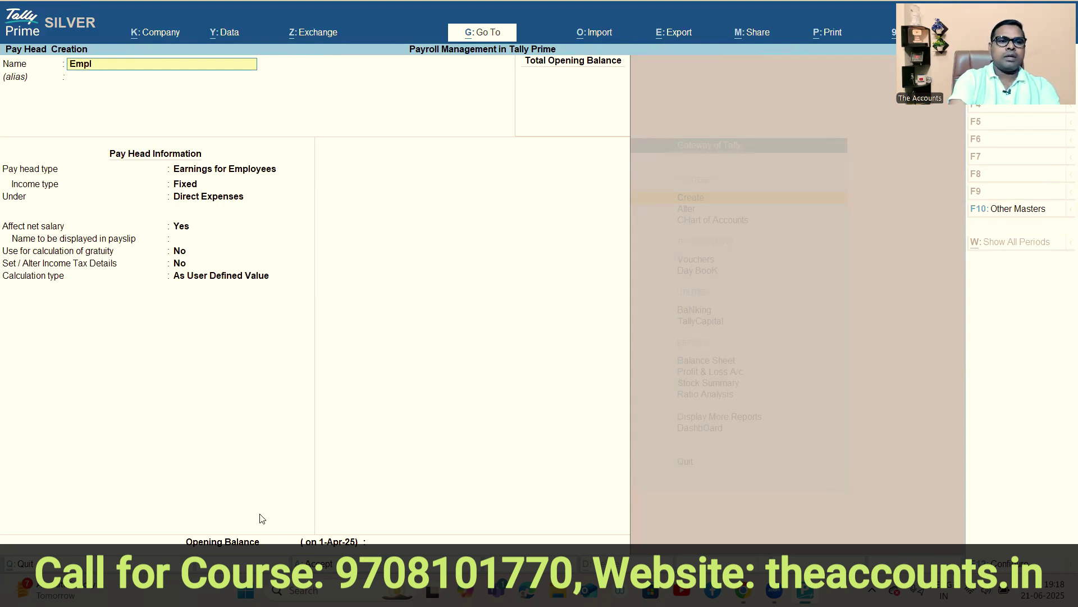
text(oyee PF)
key(Return)
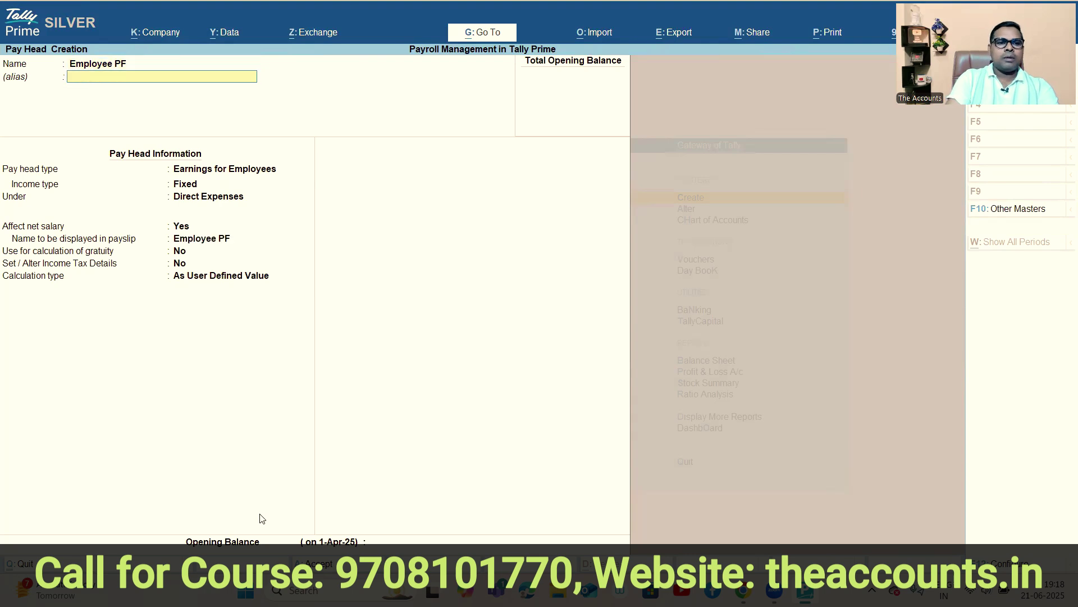
key(Return)
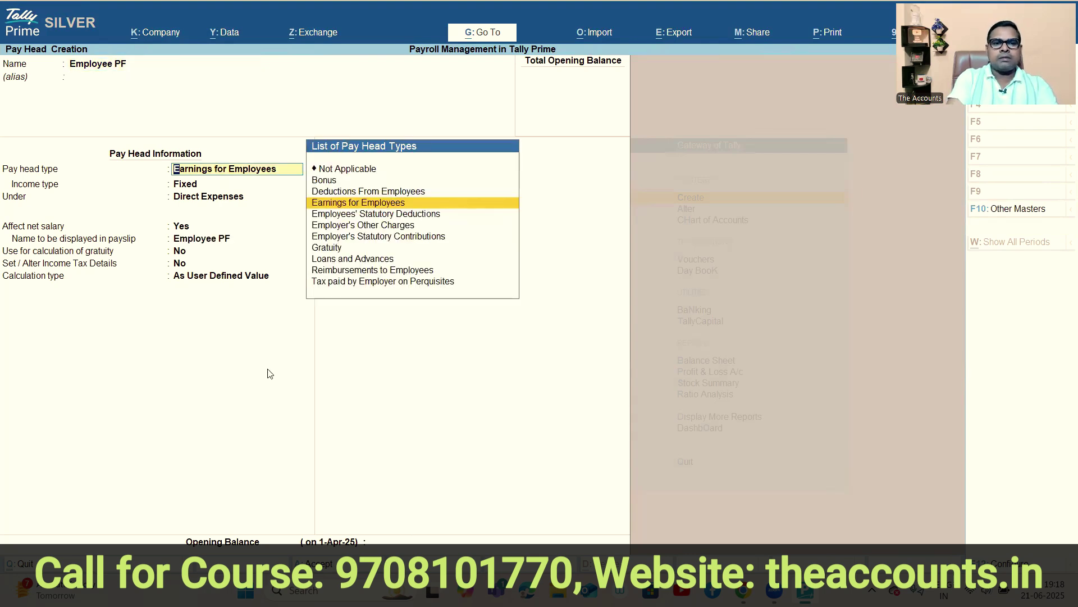
key(ctrl)
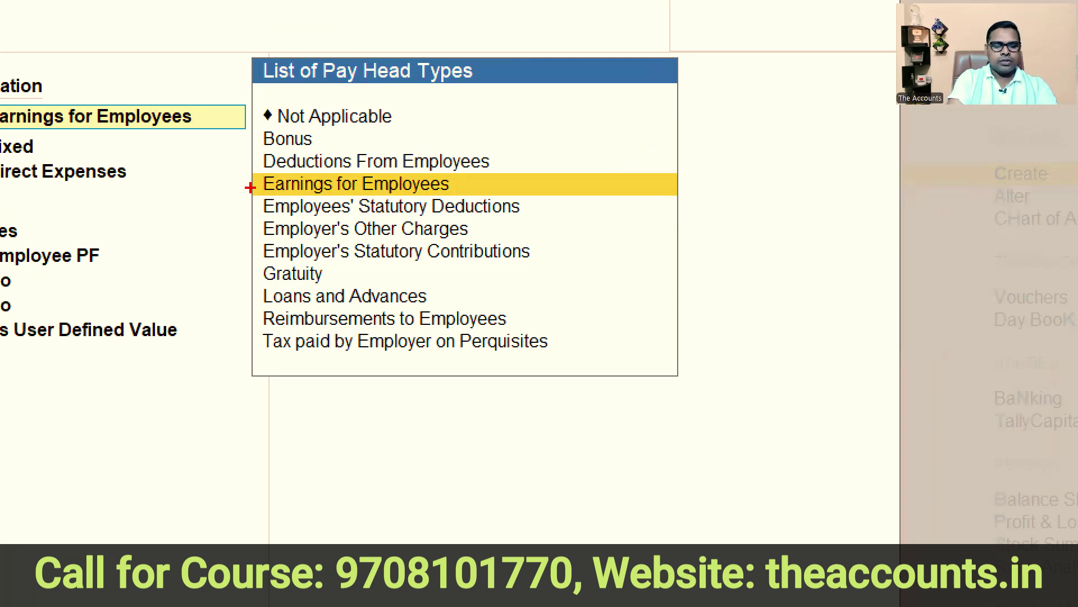
mouse_move(250, 188)
mouse_down()
mouse_move(625, 236)
mouse_move(633, 217)
mouse_up()
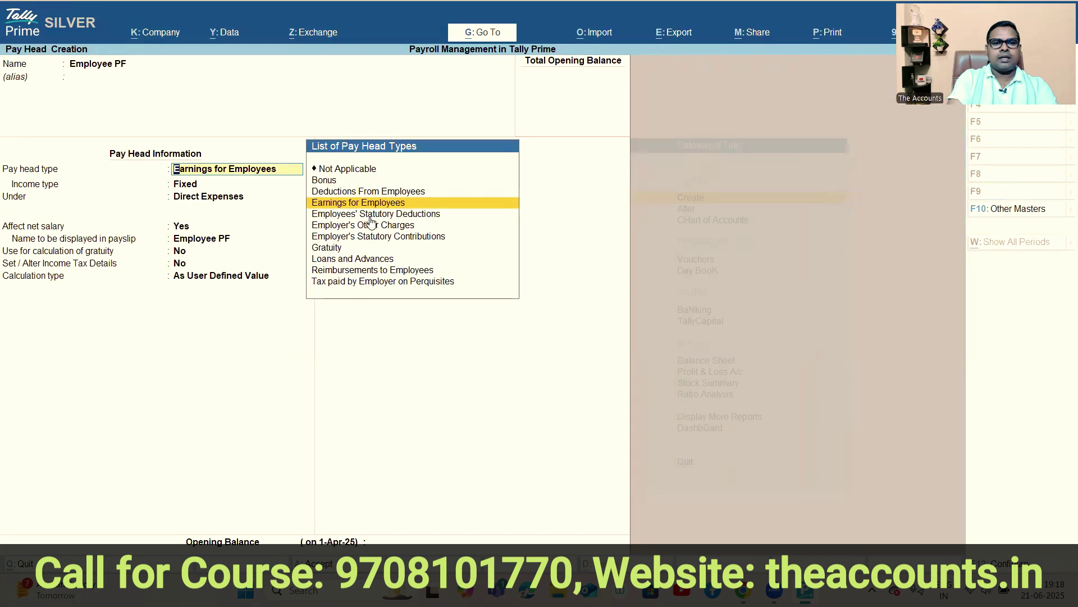
Set Employee PF as a PF Account statutory deduction under Duties & Taxes, Normal Rounding limit 1.
click(381, 212)
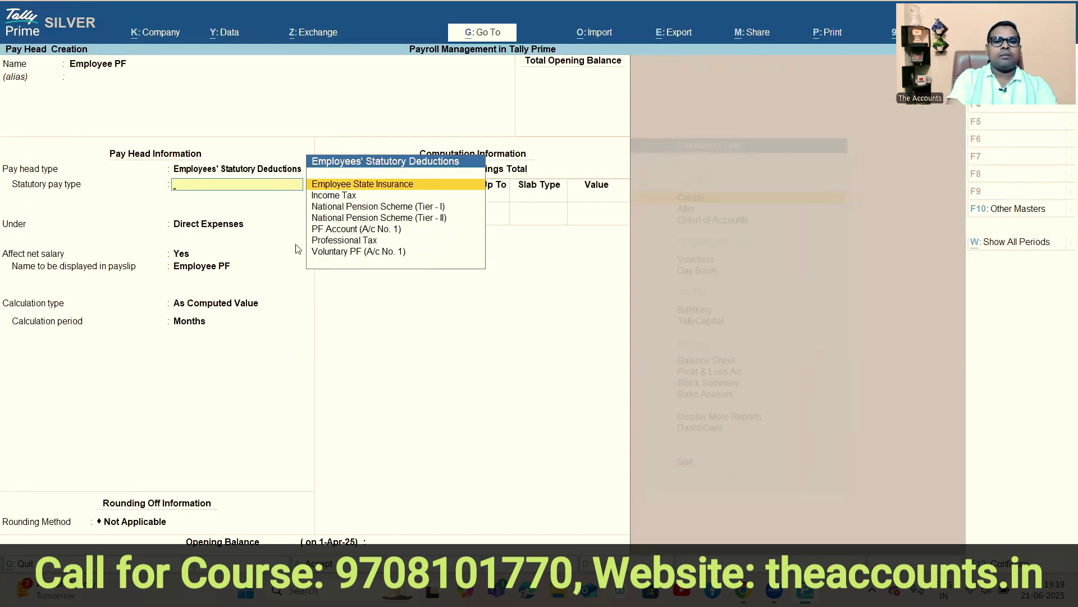
click(336, 230)
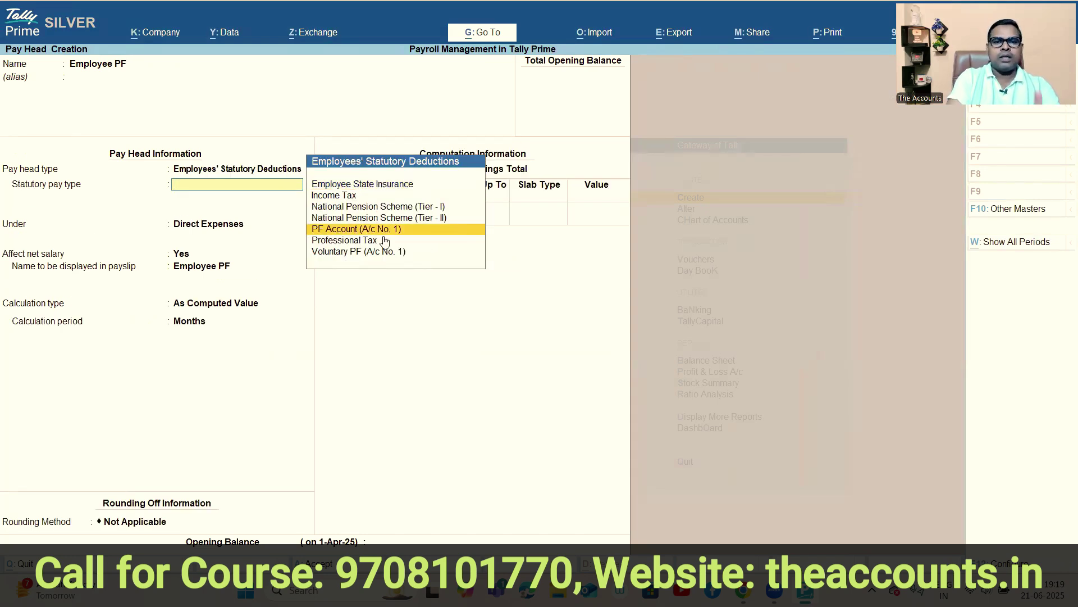
key(Return)
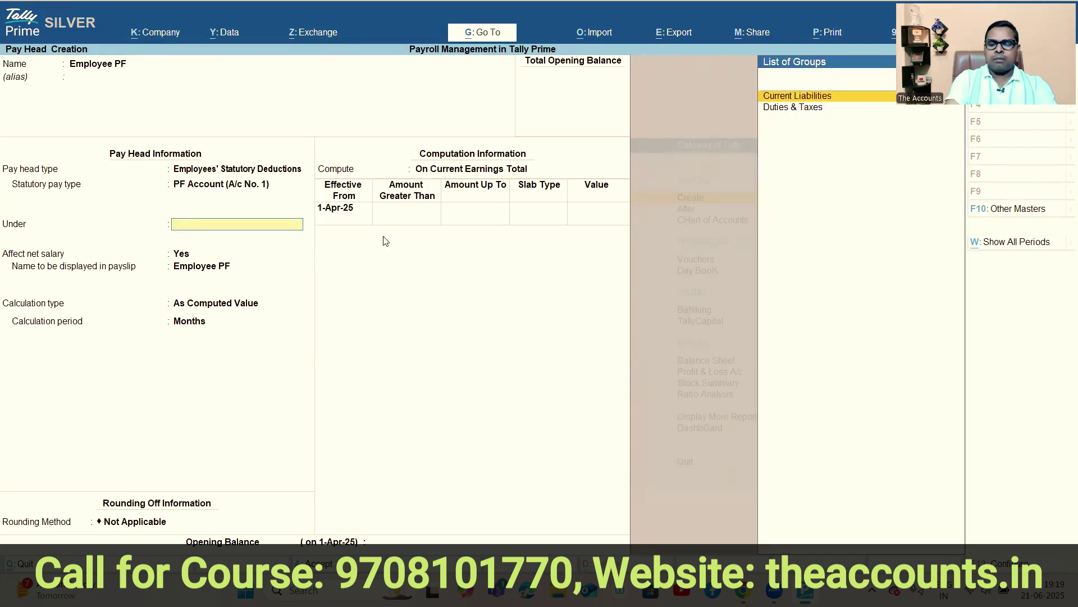
key(Down)
key(Return)
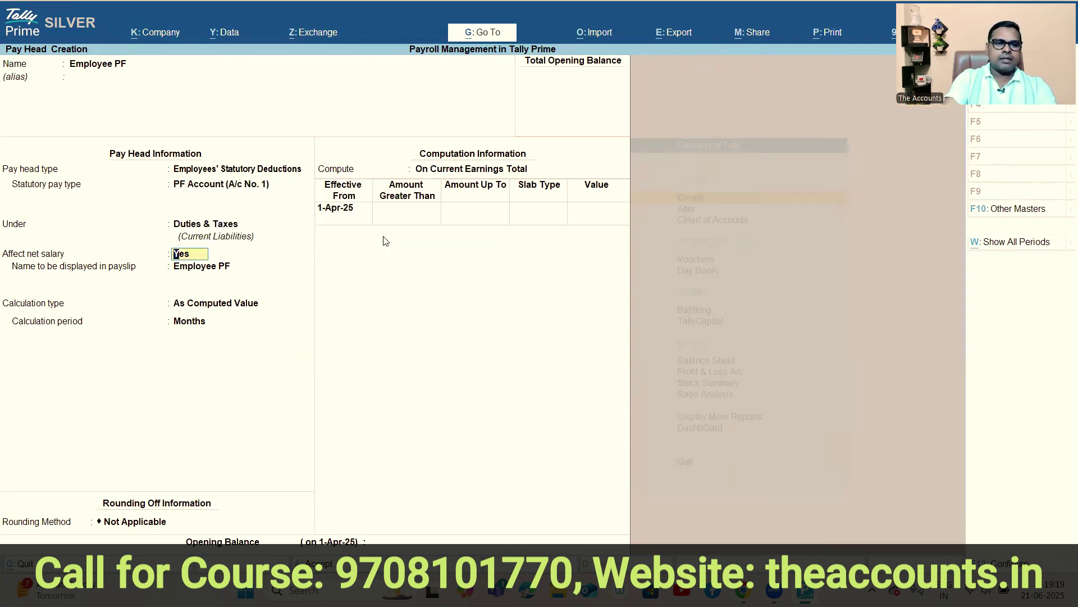
key(Return)
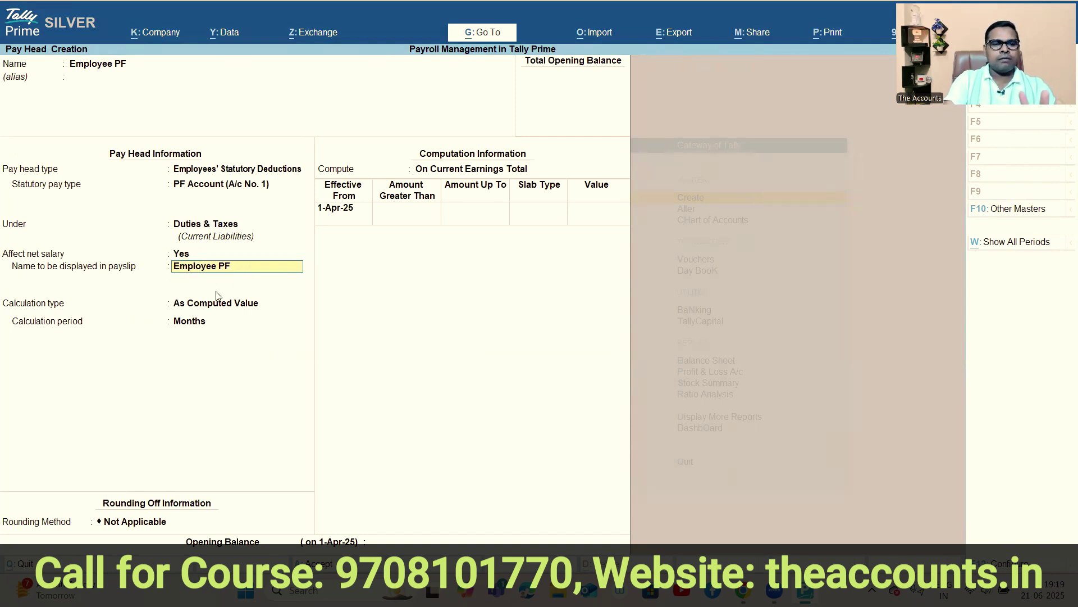
key(Return)
key(Down)
key(Down)
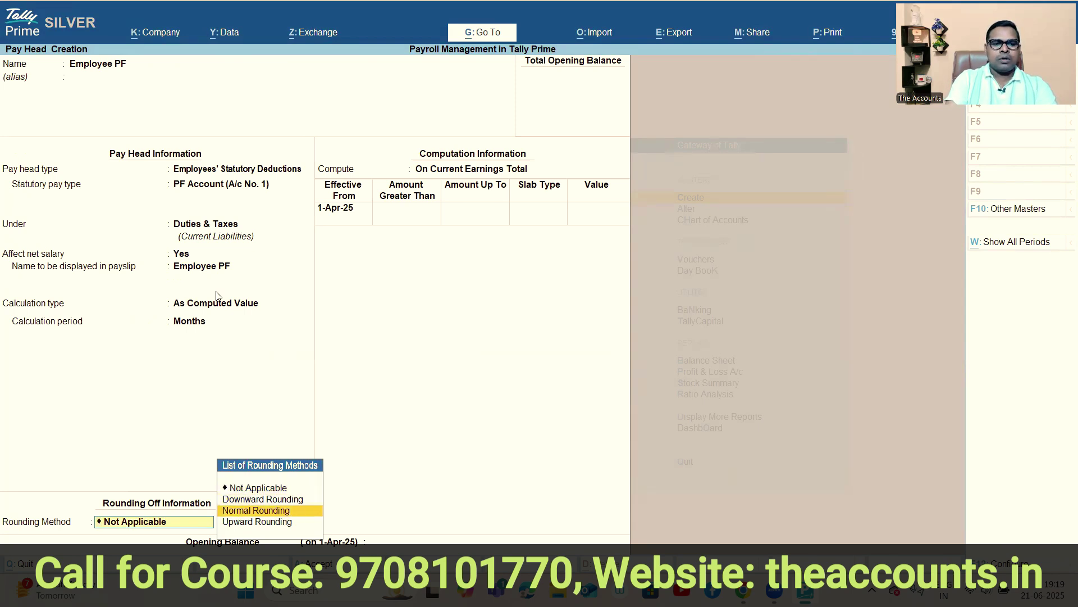
key(Return)
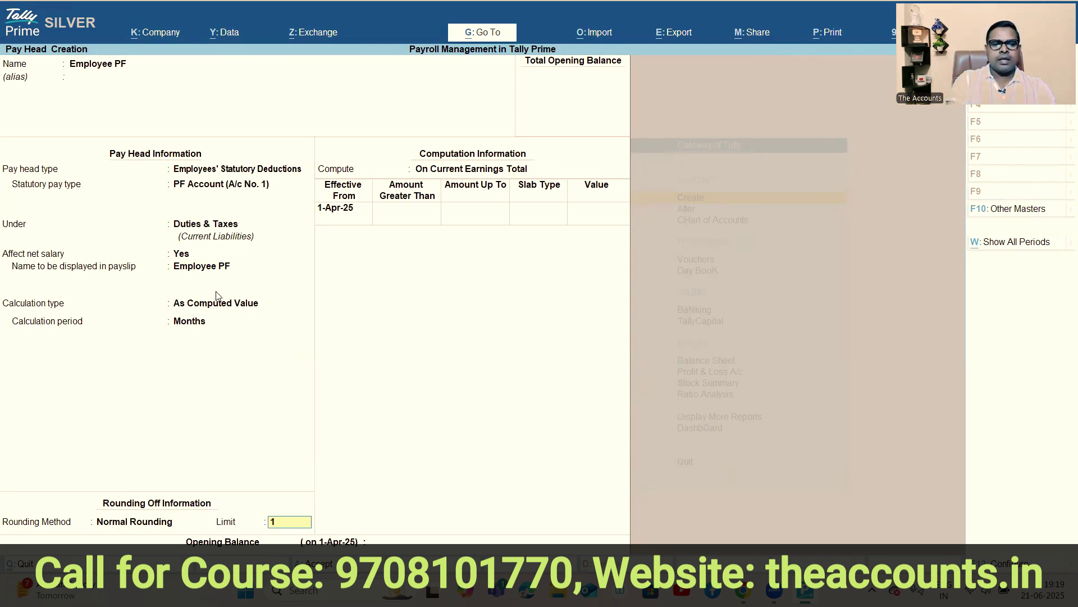
key(Return)
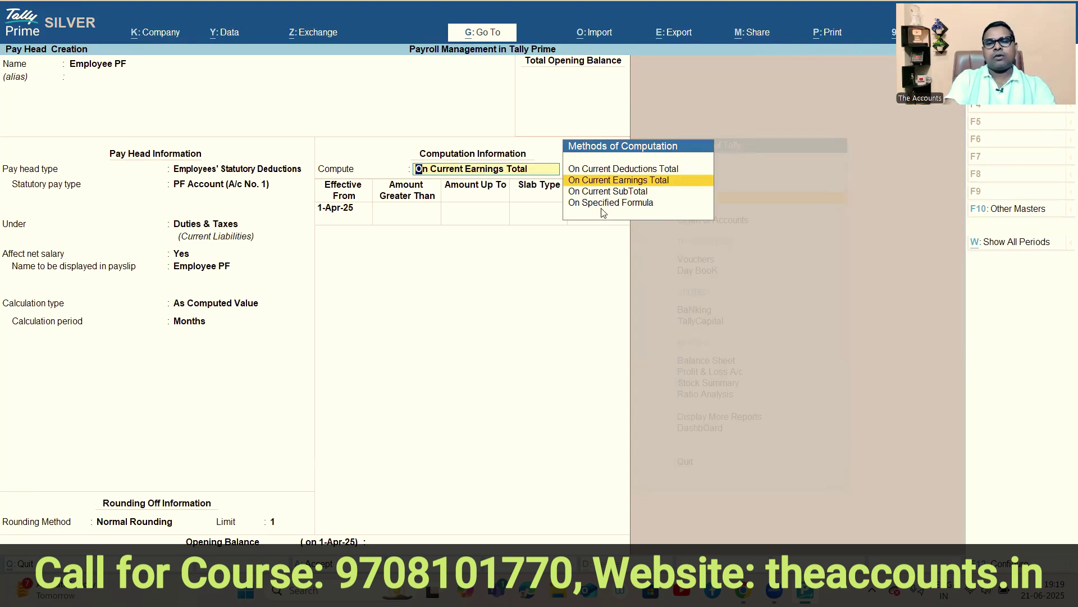
key(Down)
key(Down)
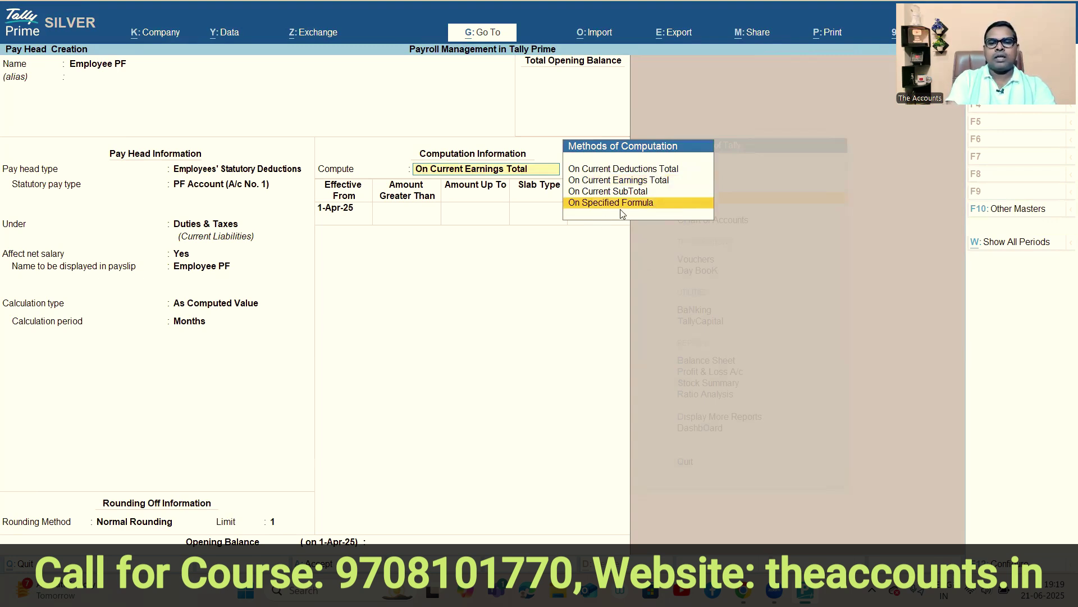
Compute Employee PF on a specified formula of Basic Salary only, with 15000 as Amount Up To.
key(Return)
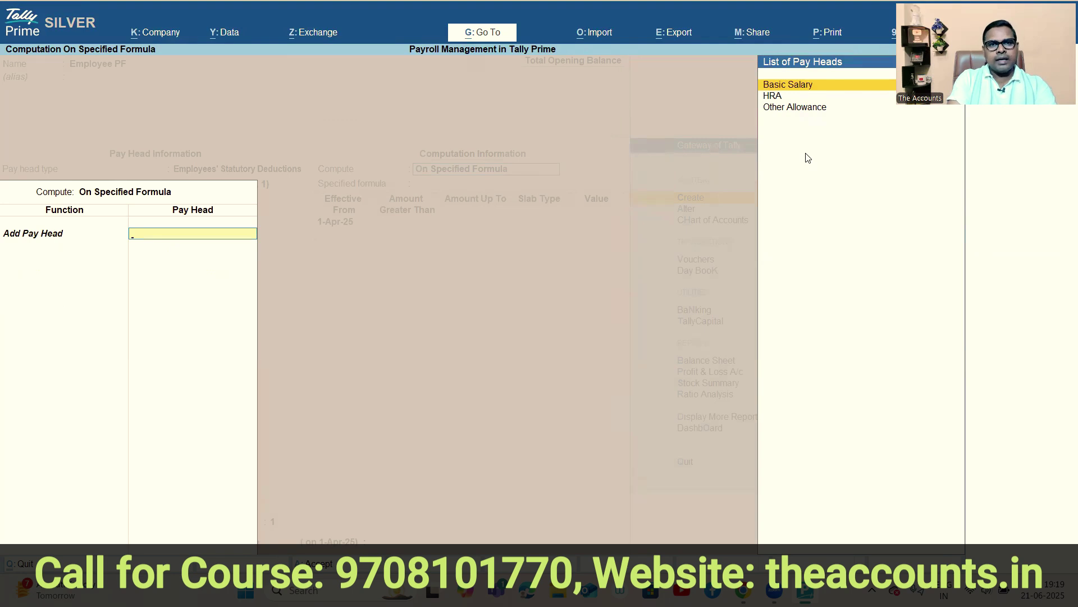
click(802, 87)
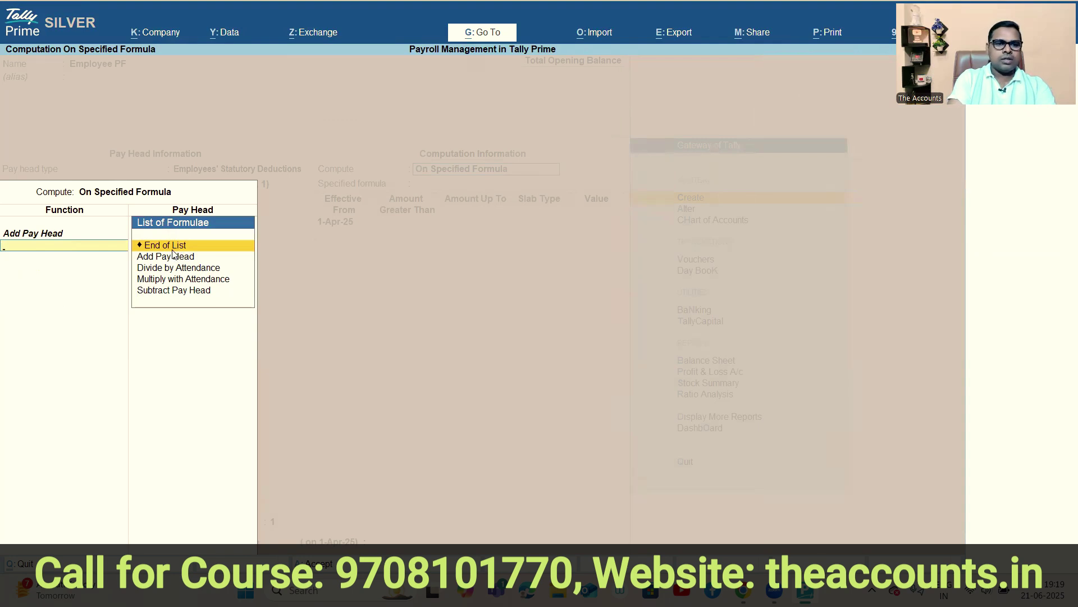
key(Return)
key(Return)
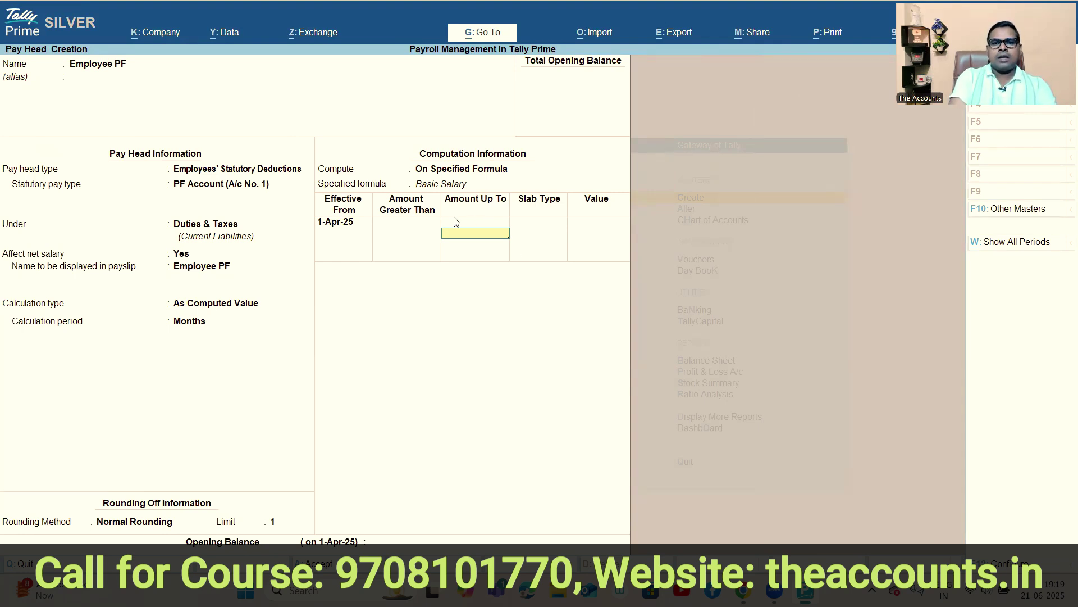
text(15000)
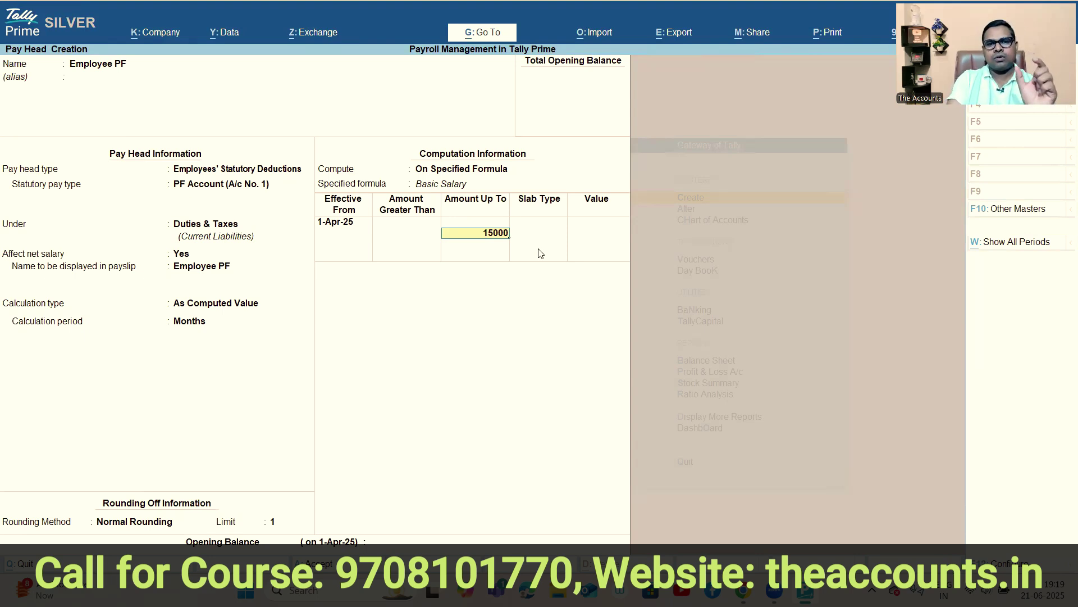
Set Employee PF slabs to 12% up to 15,000 and a flat 1,800 above, then save.
key(Return)
key(Return)
text(12)
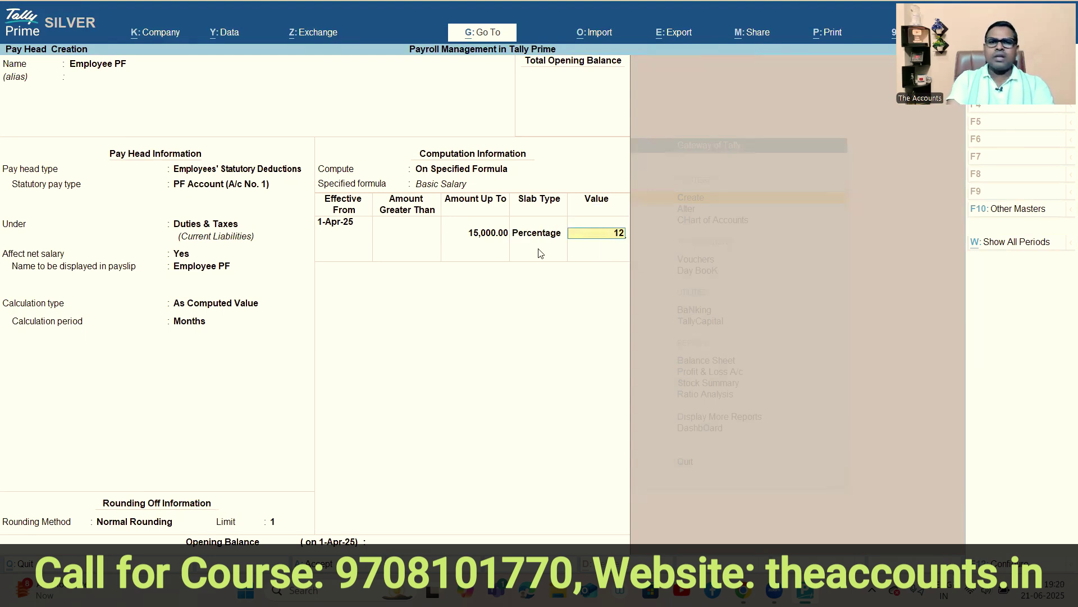
key(Return)
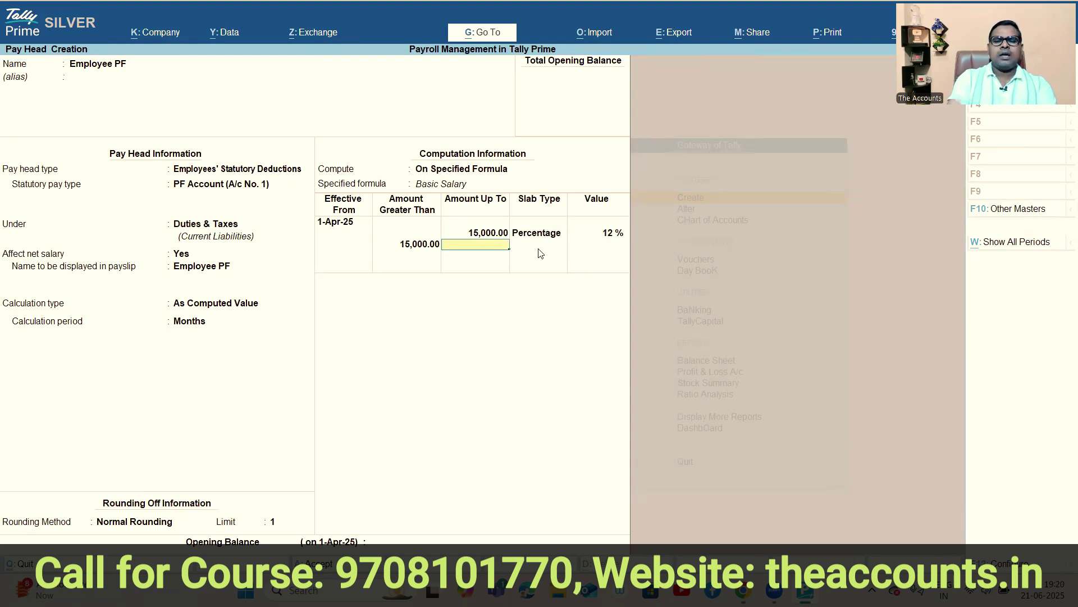
key(Return)
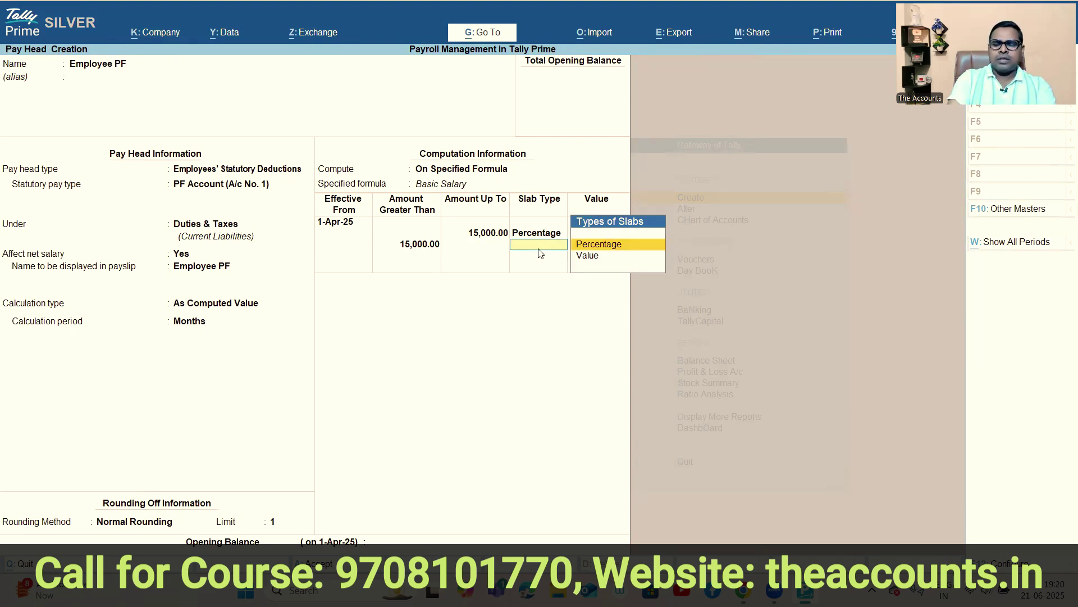
key(Down)
key(Return)
text(1800)
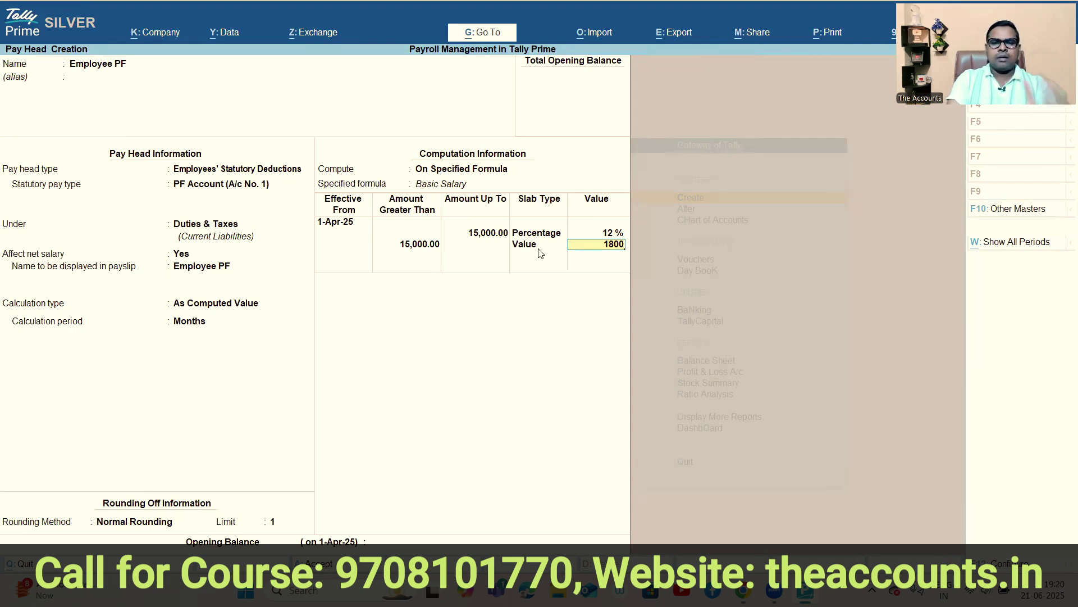
key(Return)
key(Return)
key(Return)
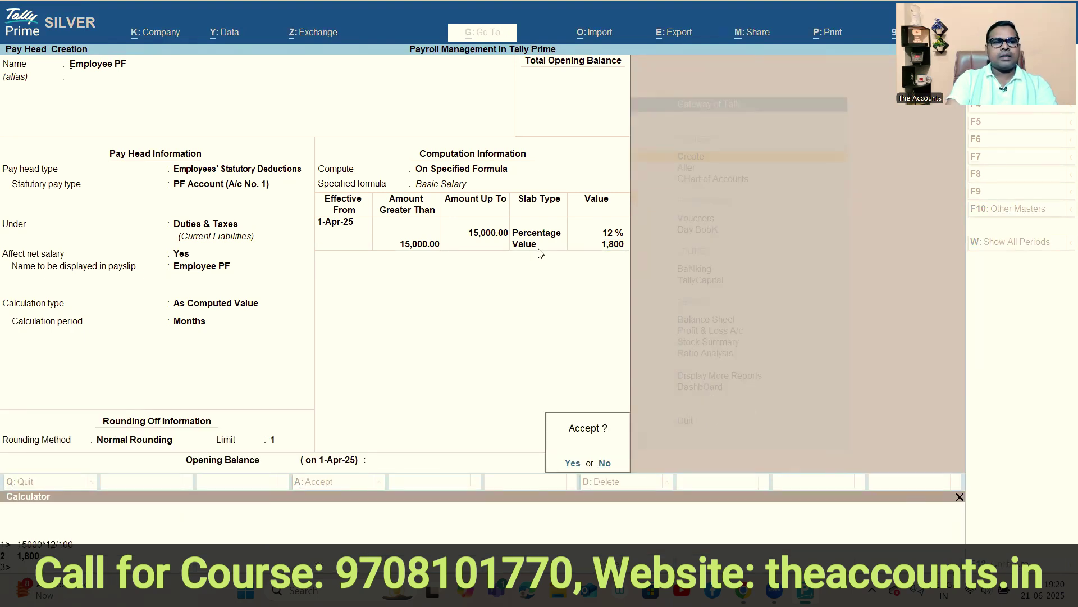
key(Return)
Create pay head 'Employee ESI' as an Employee State Insurance statutory deduction under Duties & Taxes.
text(E)
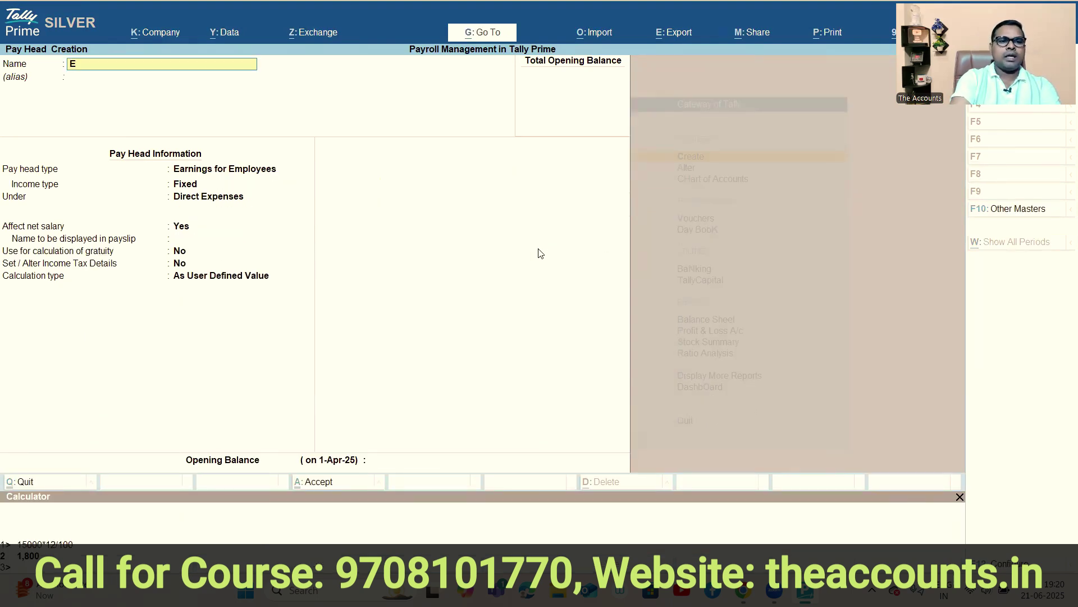
text(mployee ESI)
key(Return)
key(Return)
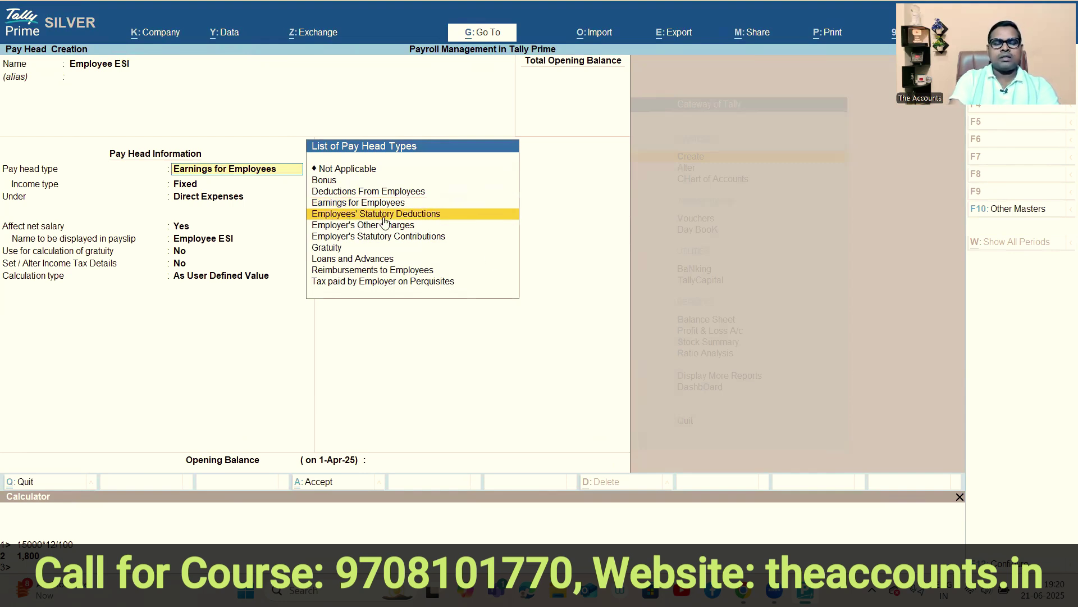
key(Return)
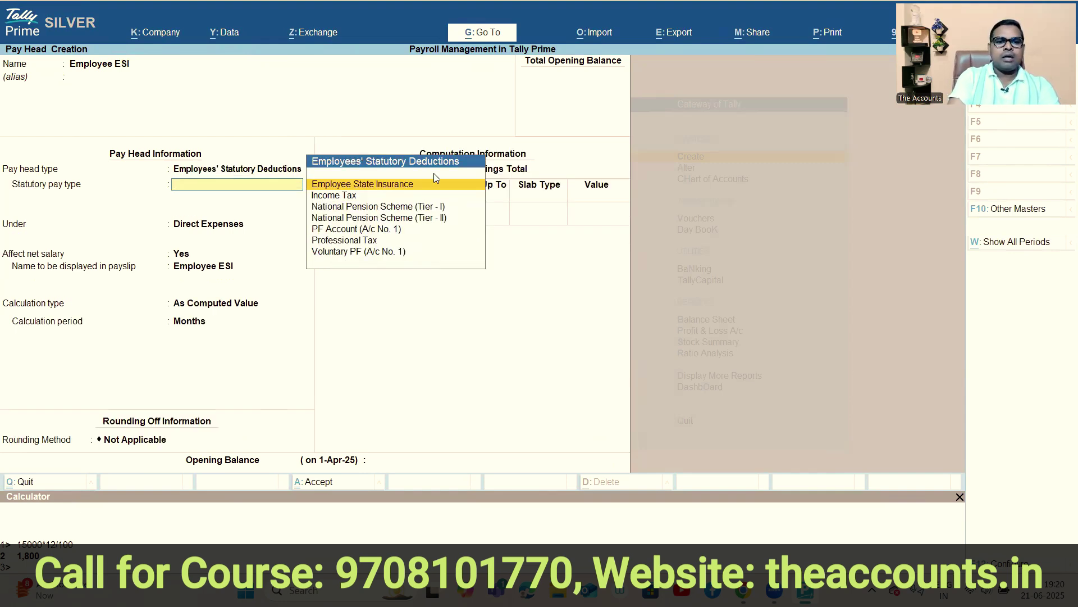
key(ctrl+1)
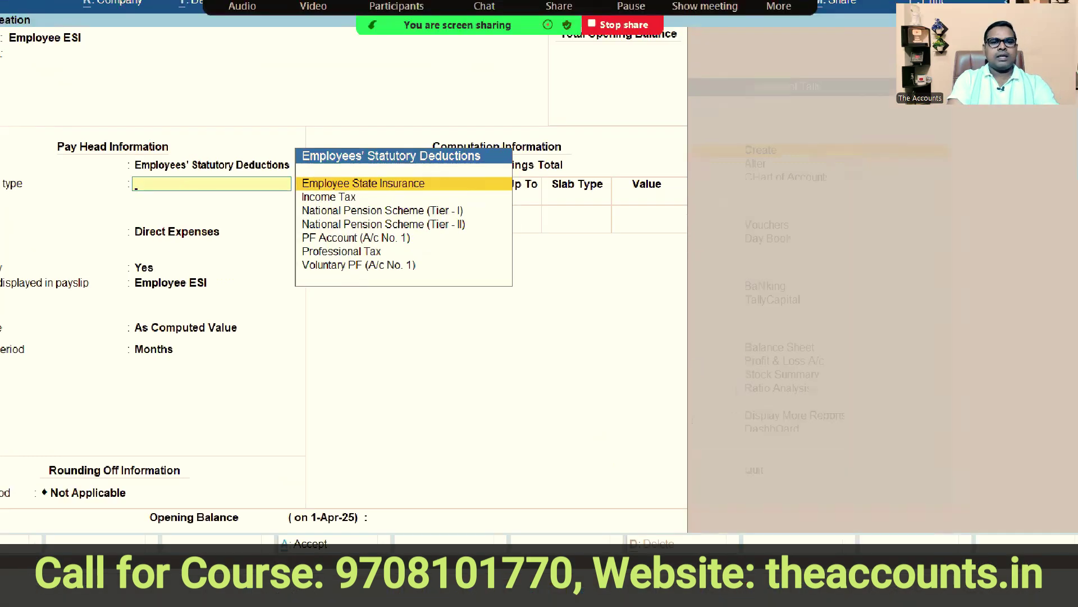
click(357, 185)
mouse_move(438, 158)
mouse_down()
mouse_move(388, 229)
mouse_move(424, 25)
mouse_up()
key(Escape)
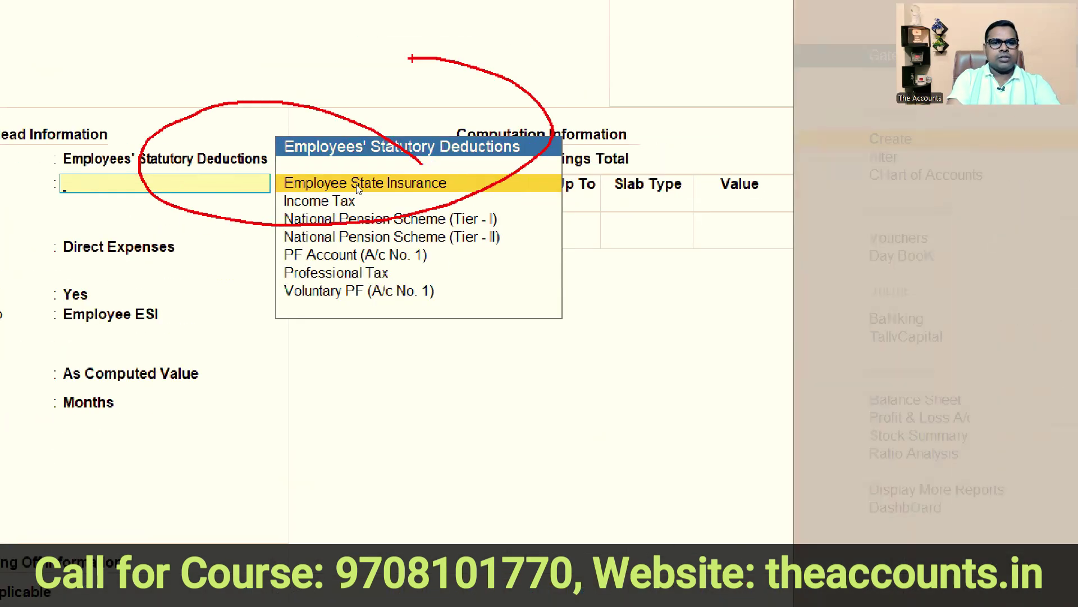
click(385, 185)
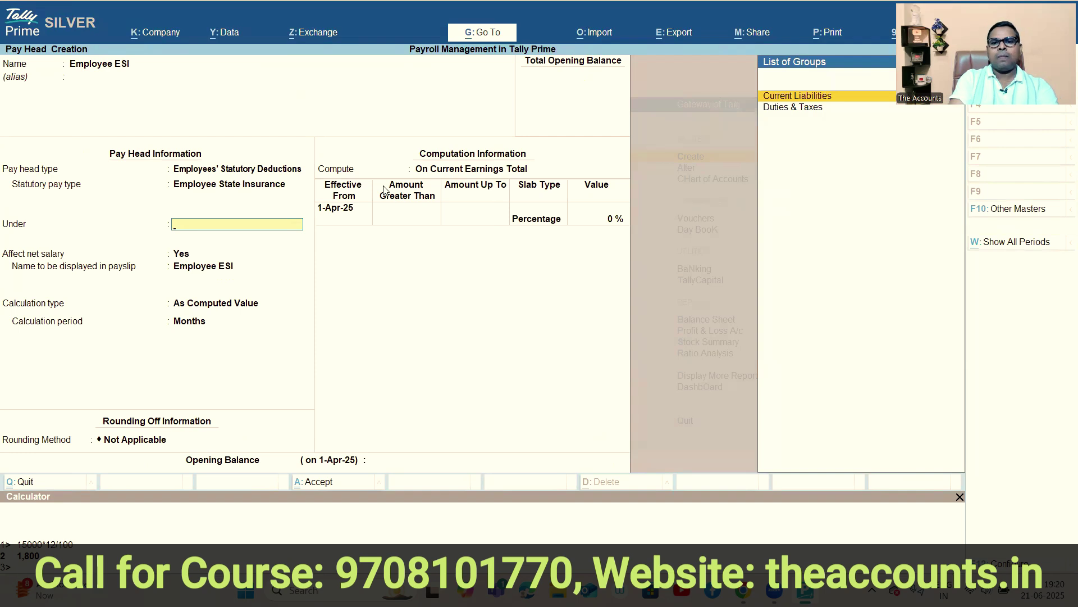
click(802, 109)
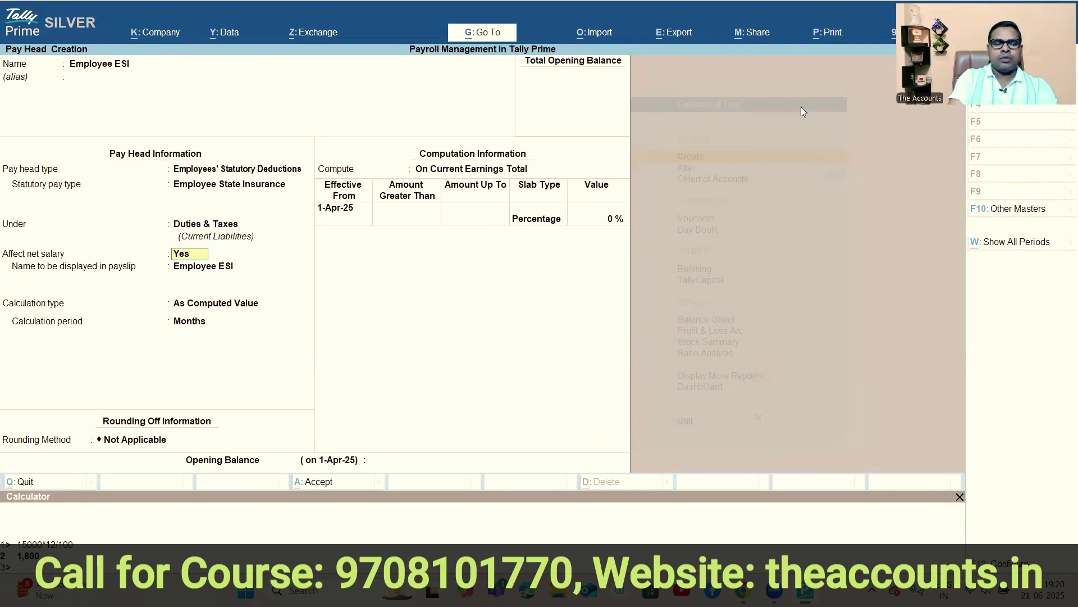
Set Employee ESI to Normal rounding and compute it On Specified Formula.
click(399, 213)
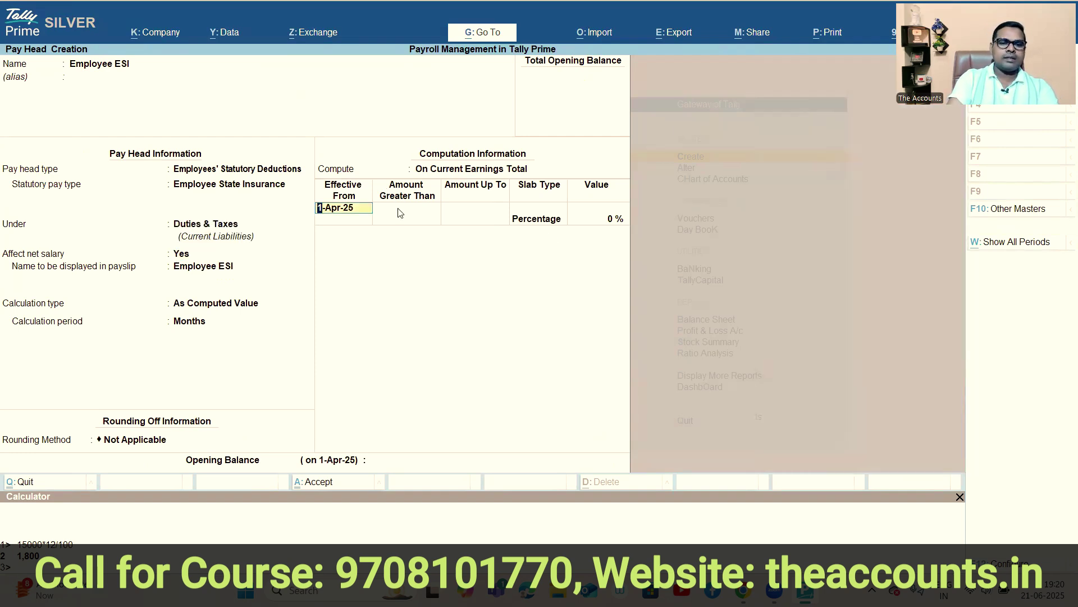
key(BackSpace)
click(184, 258)
key(Return)
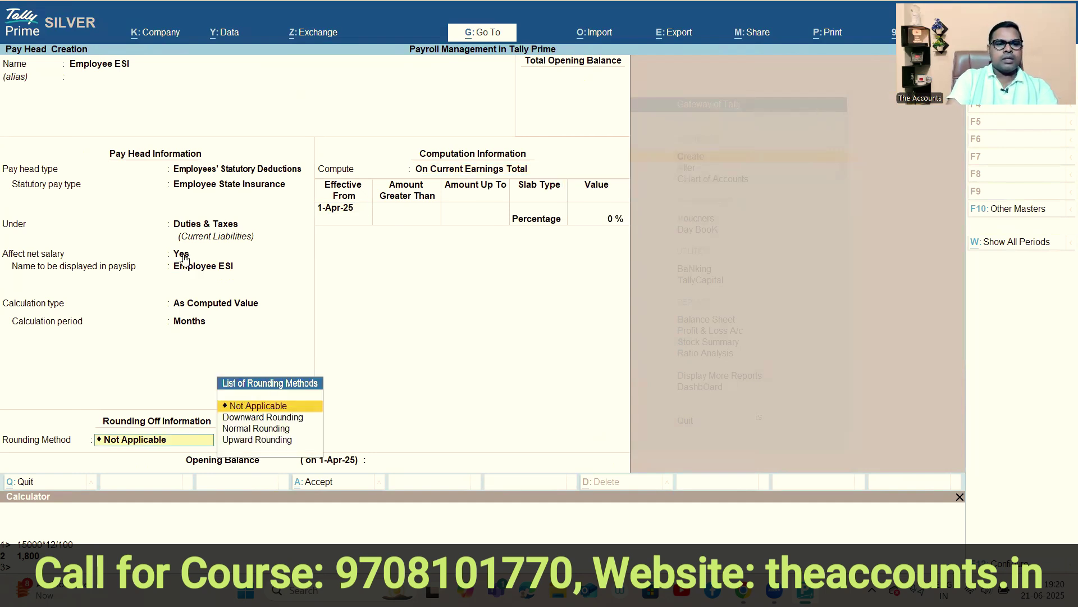
key(Down)
key(Down)
key(Return)
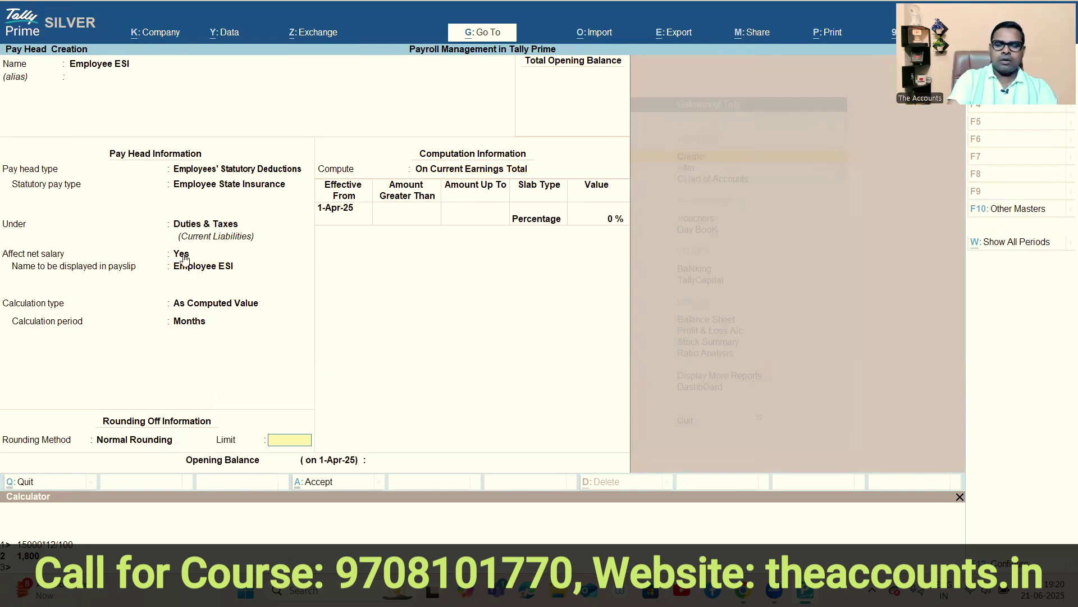
key(Return)
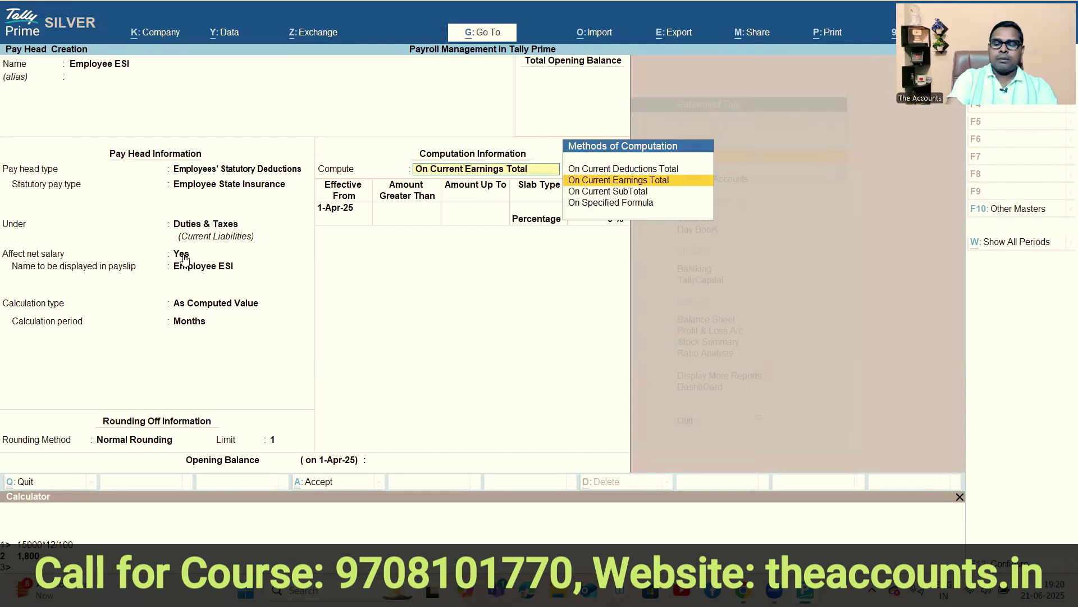
key(Down)
key(Down)
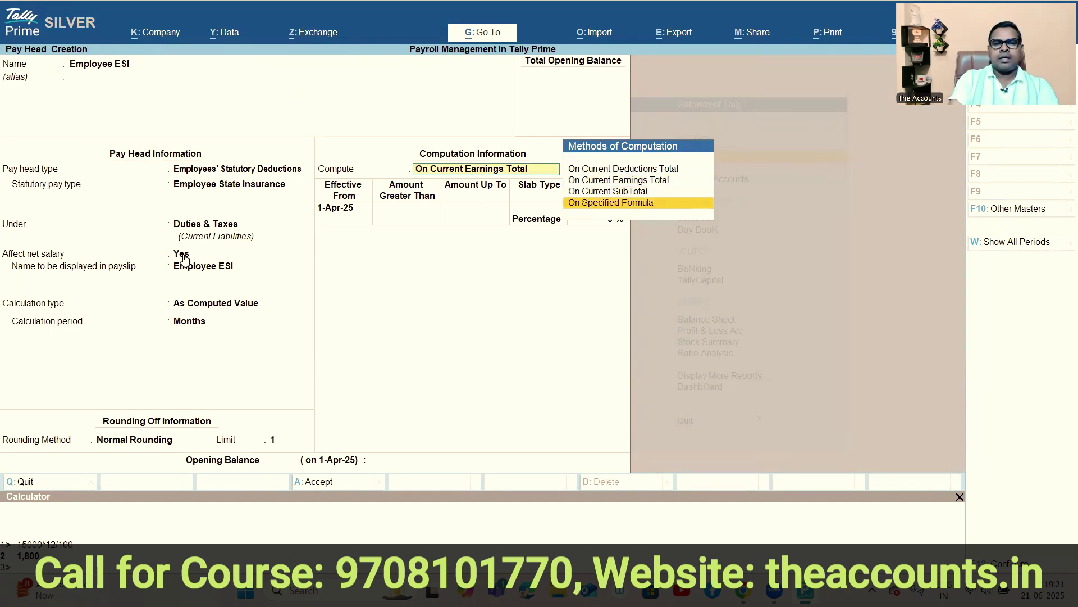
key(Return)
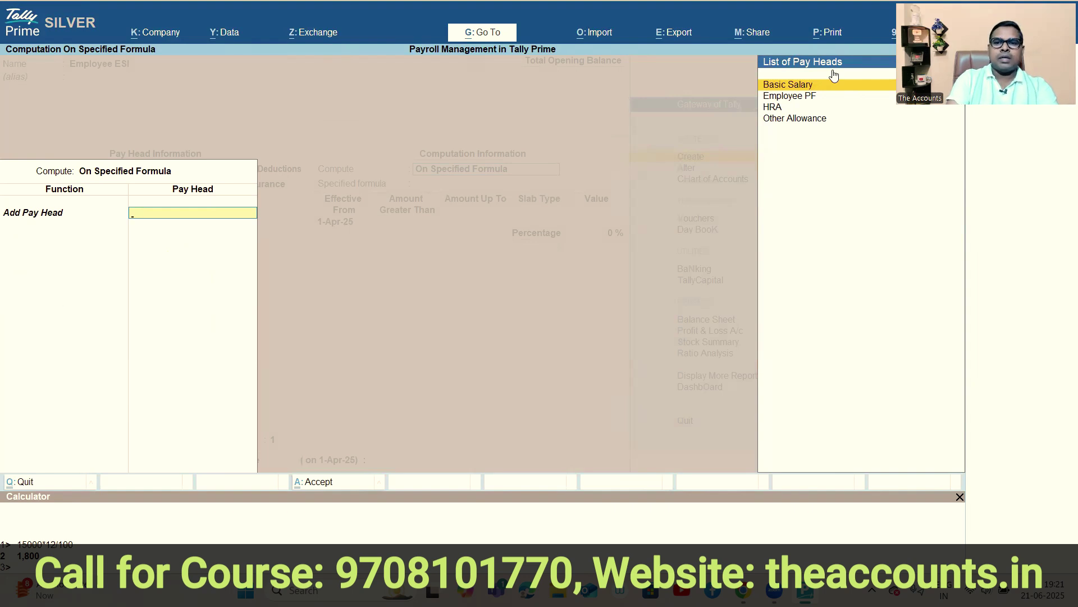
Build the ESI formula from Basic Salary, HRA and Other Allowance.
key(Return)
key(Down)
key(Down)
key(Down)
key(Up)
key(Up)
key(Return)
key(Down)
key(Down)
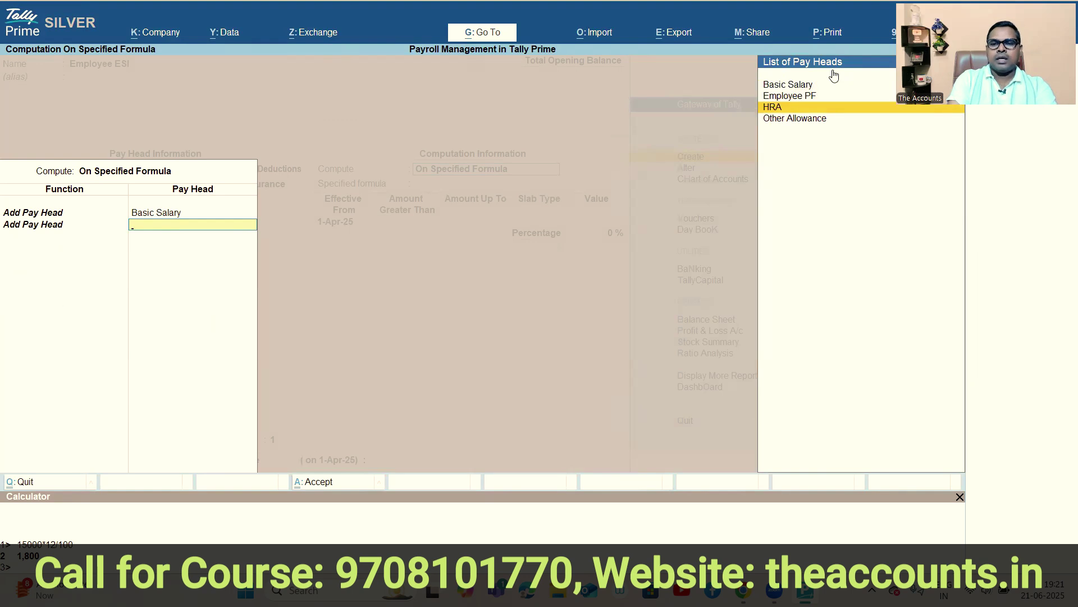
key(Return)
key(Down)
key(Down)
key(Up)
key(Return)
key(Down)
key(Down)
key(Down)
key(Return)
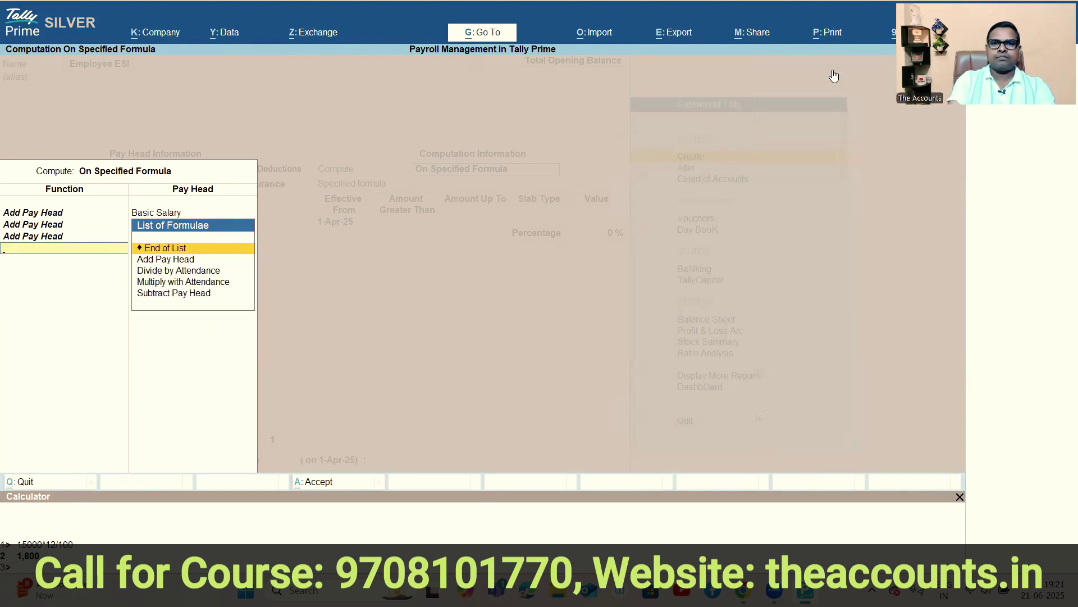
key(Return)
key(Return)
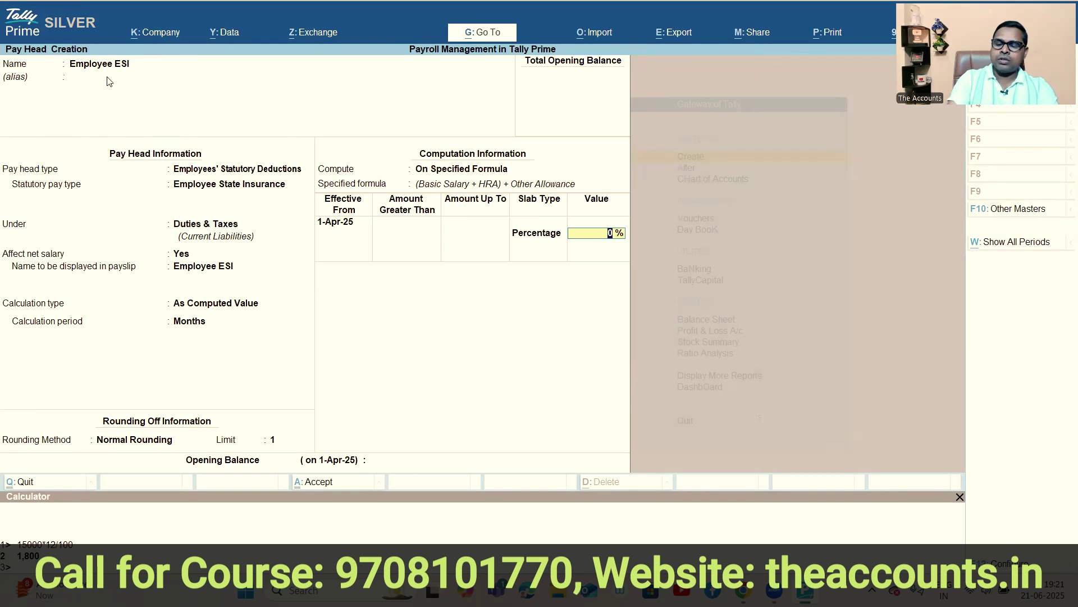
Enter a 0.75% ESI rate and save the Employee ESI pay head.
text(.75)
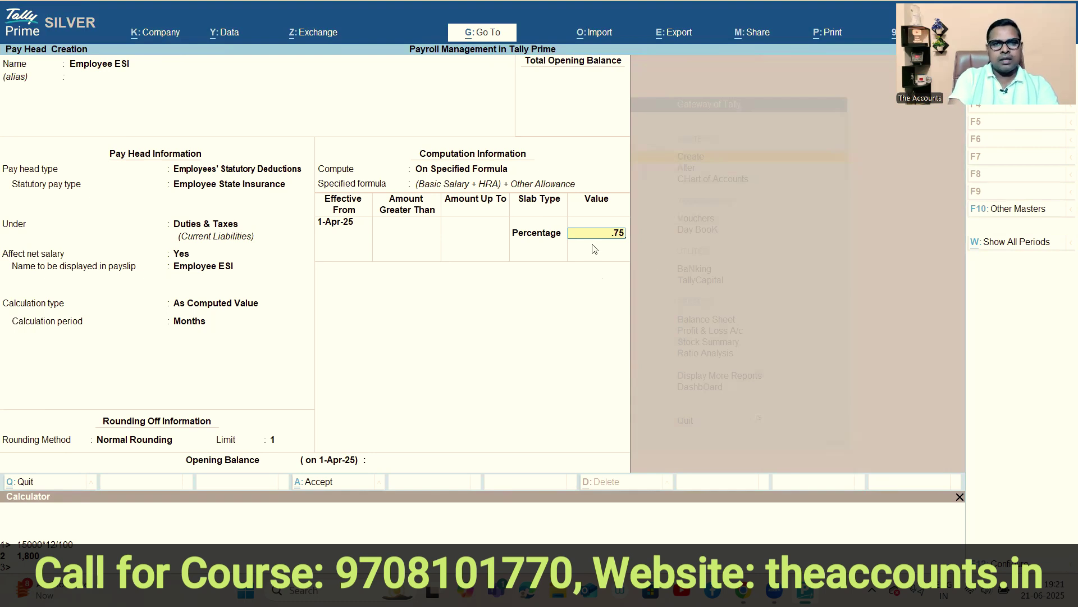
key(Return)
key(Return)
key(Return)
key(Return)
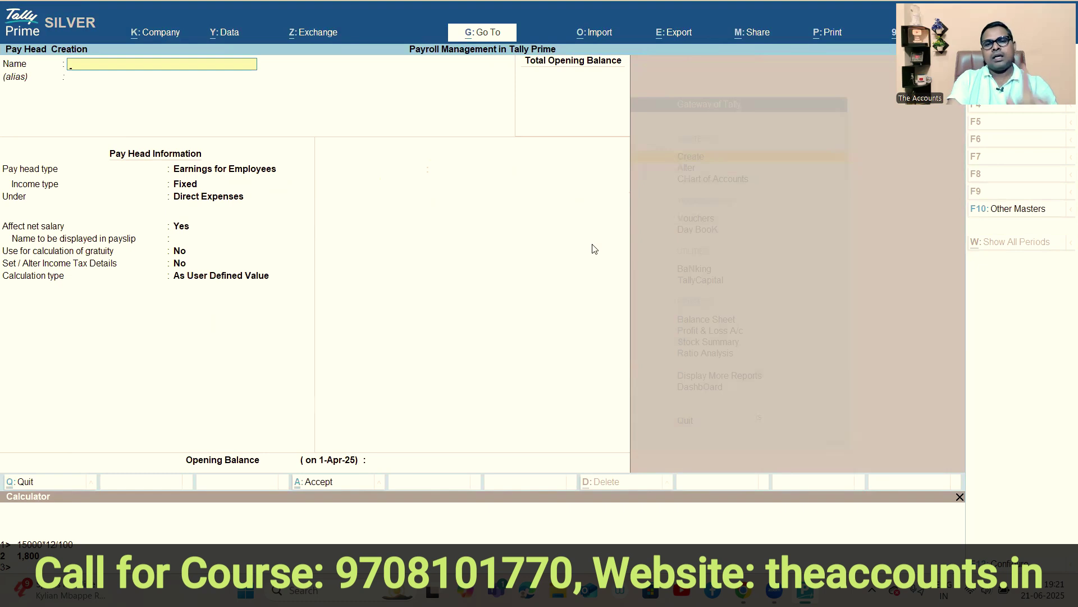
Name the new pay head PT as a Professional Tax statutory deduction and enter its registration number.
text(PT)
key(Return)
key(Return)
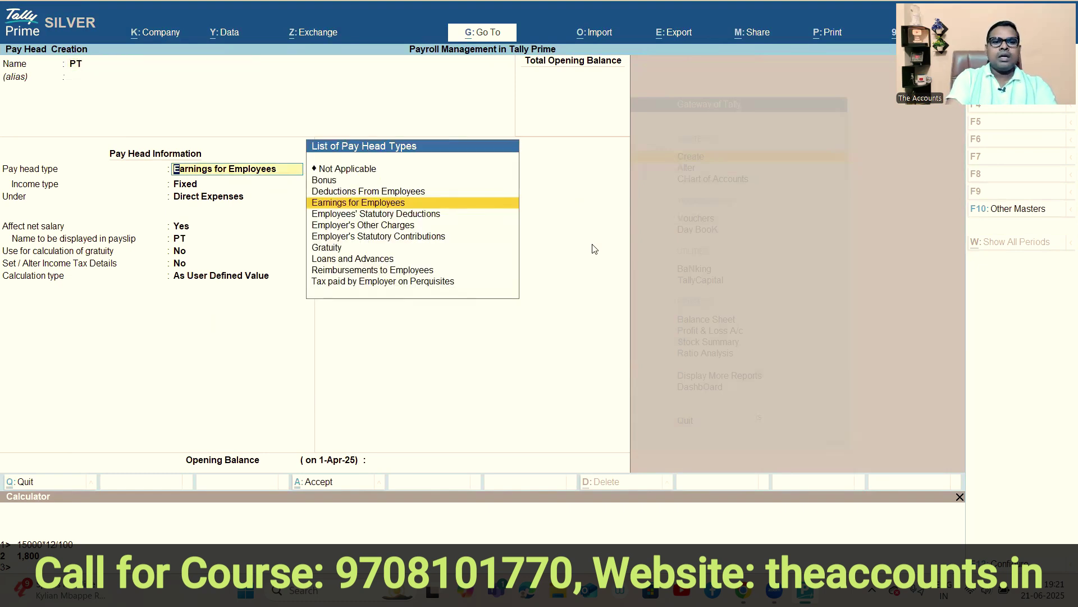
click(365, 218)
key(Down)
key(Down)
key(Down)
key(Down)
key(Down)
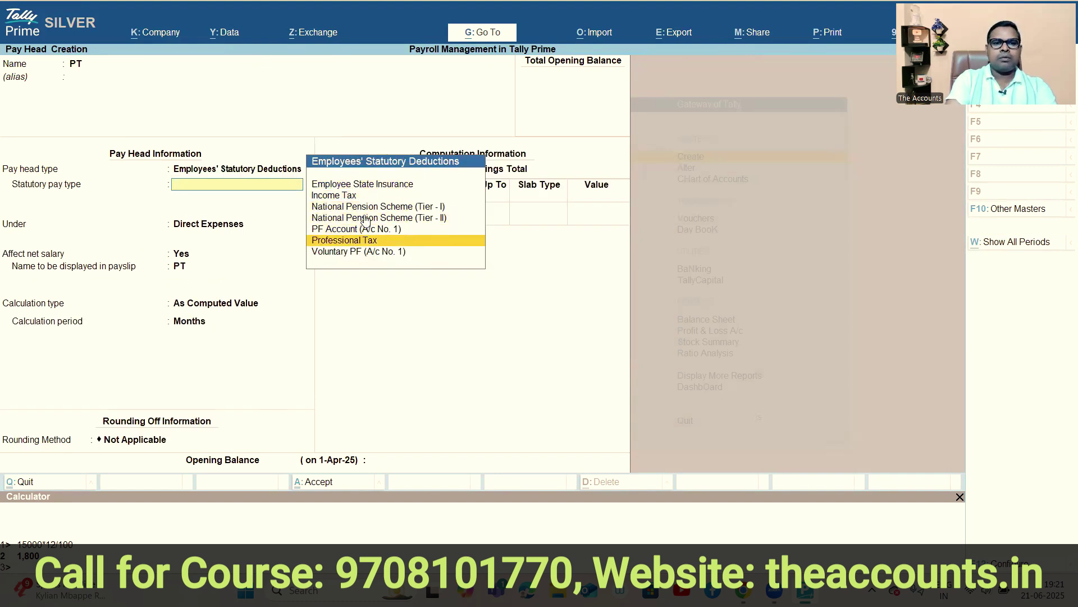
key(Return)
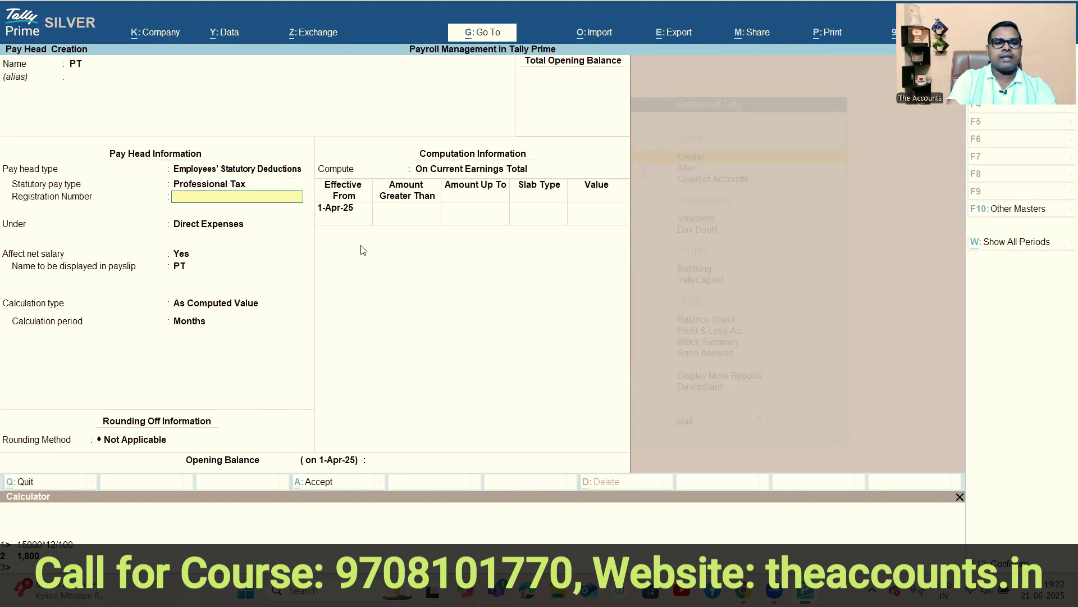
text(1234565)
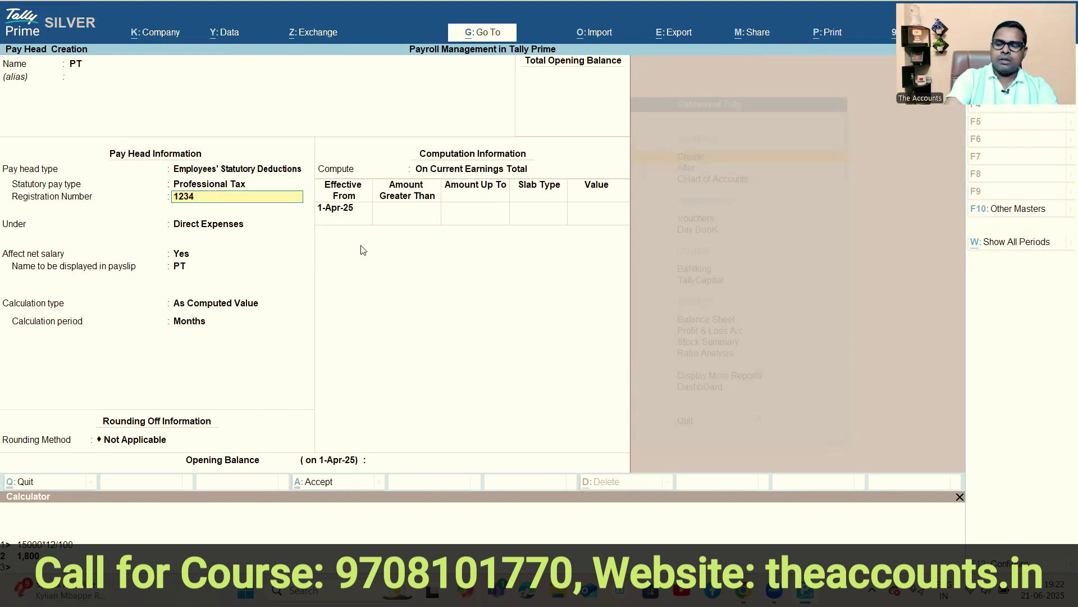
key(Return)
File PT under Duties & Taxes with Normal rounding and a rounding limit of 1.
key(Down)
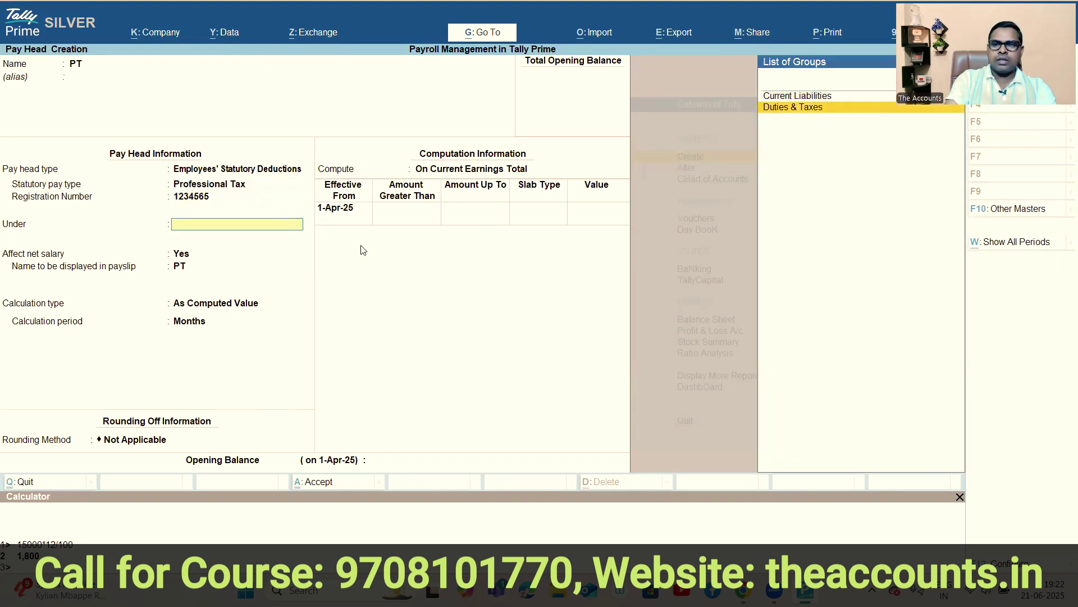
key(Return)
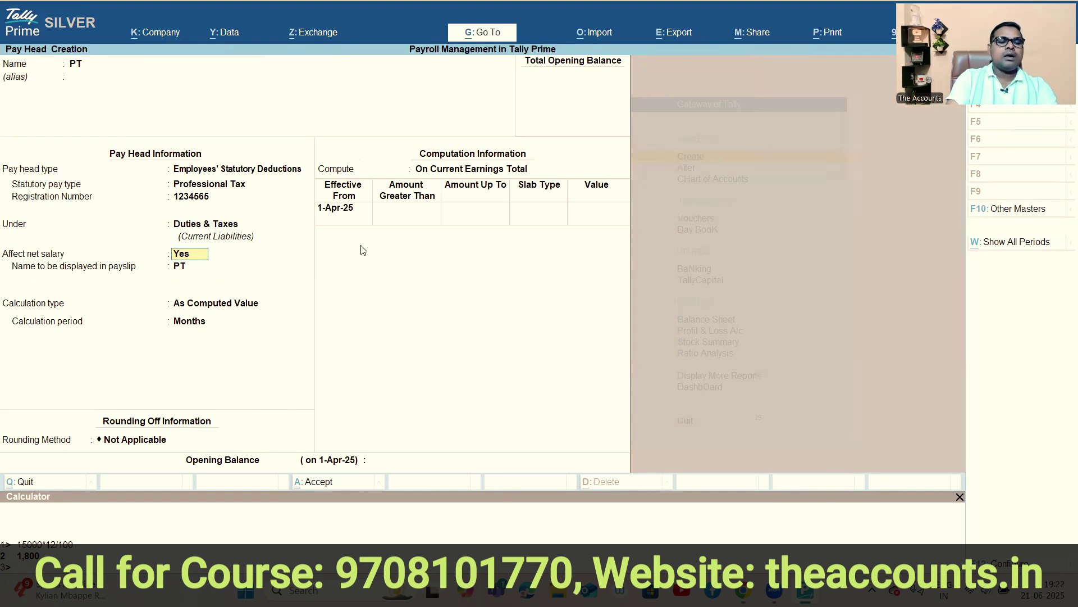
key(Return)
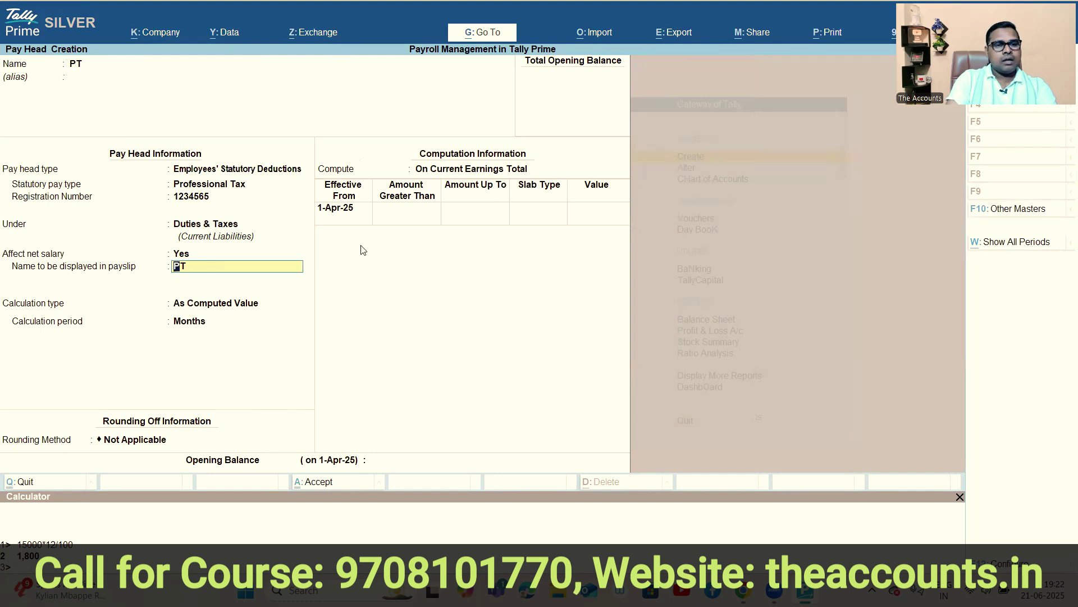
key(Return)
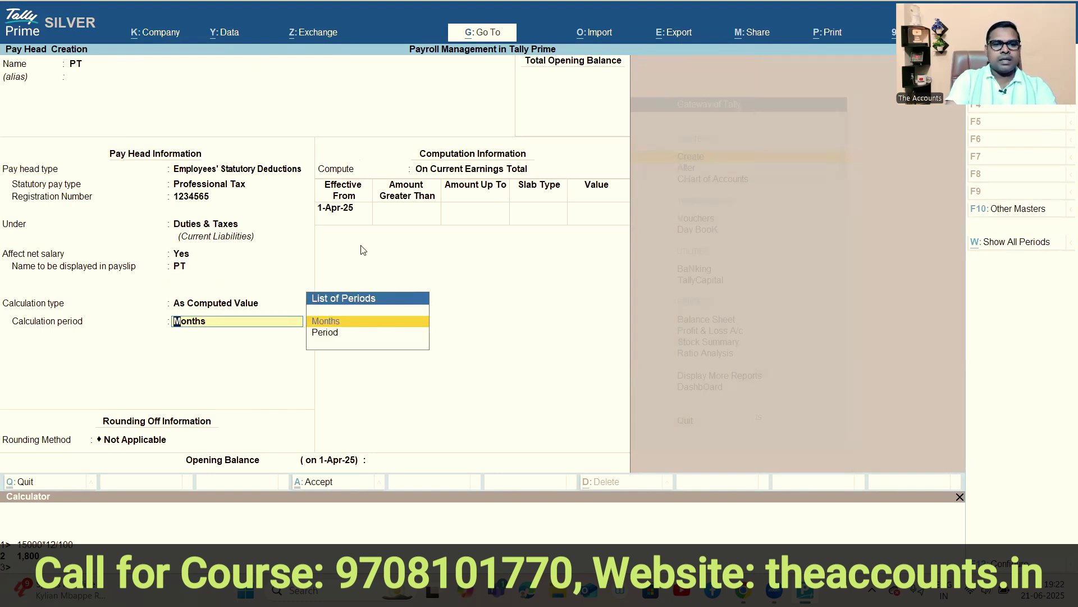
key(Return)
key(Down)
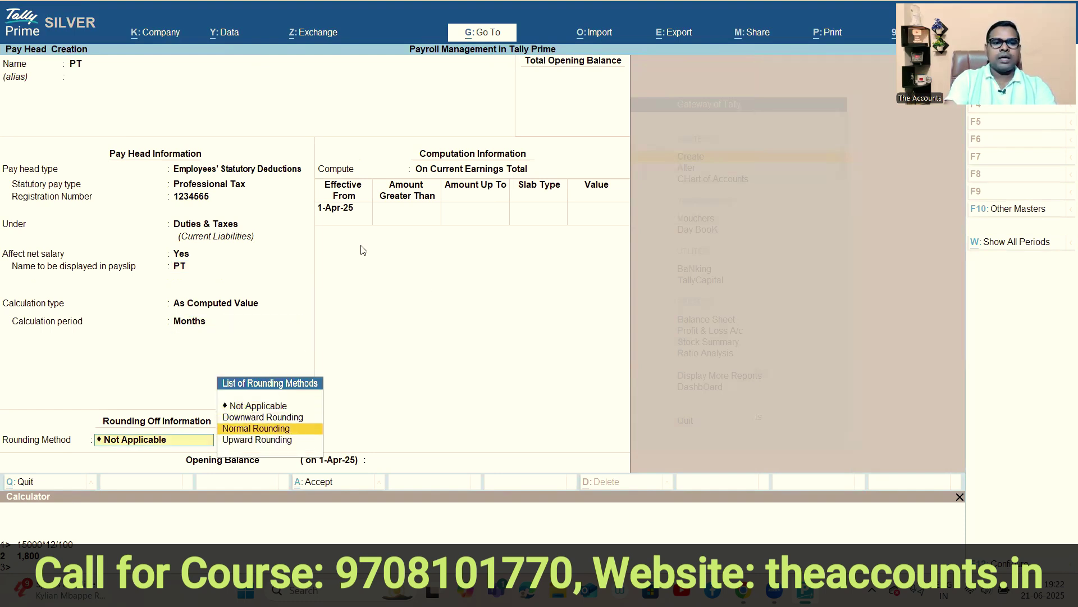
key(Return)
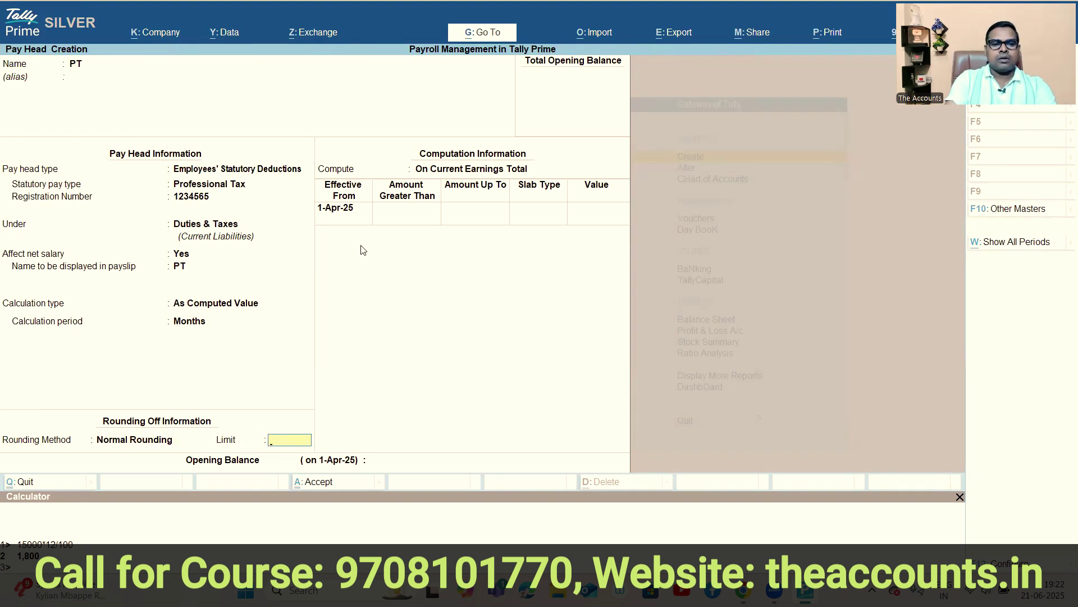
key(Return)
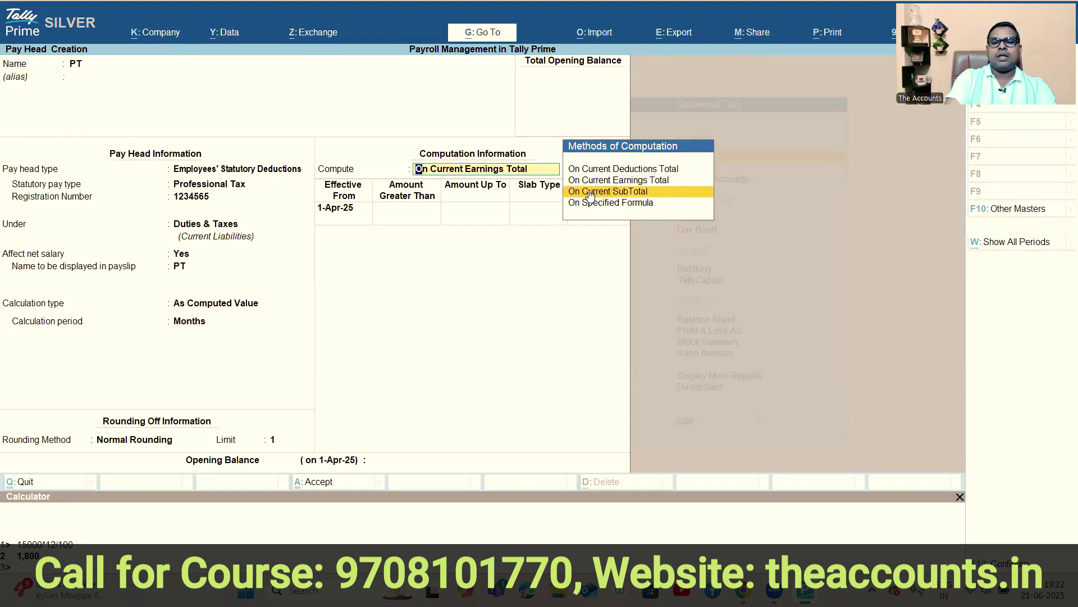
Compute PT on current subtotal, with a first slab of Value 0 up to 5,000.
click(626, 198)
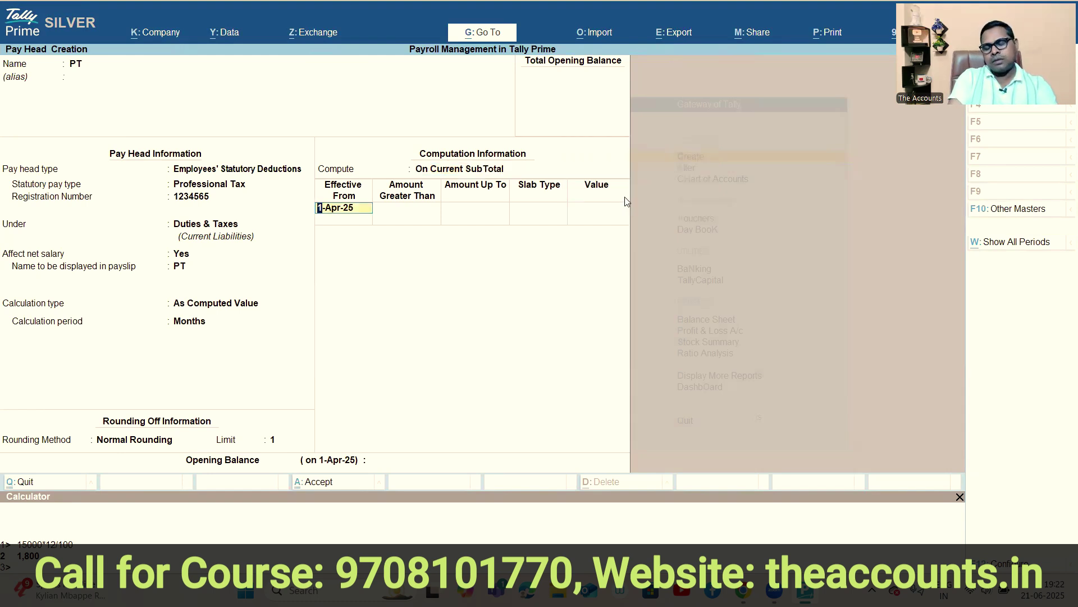
key(Return)
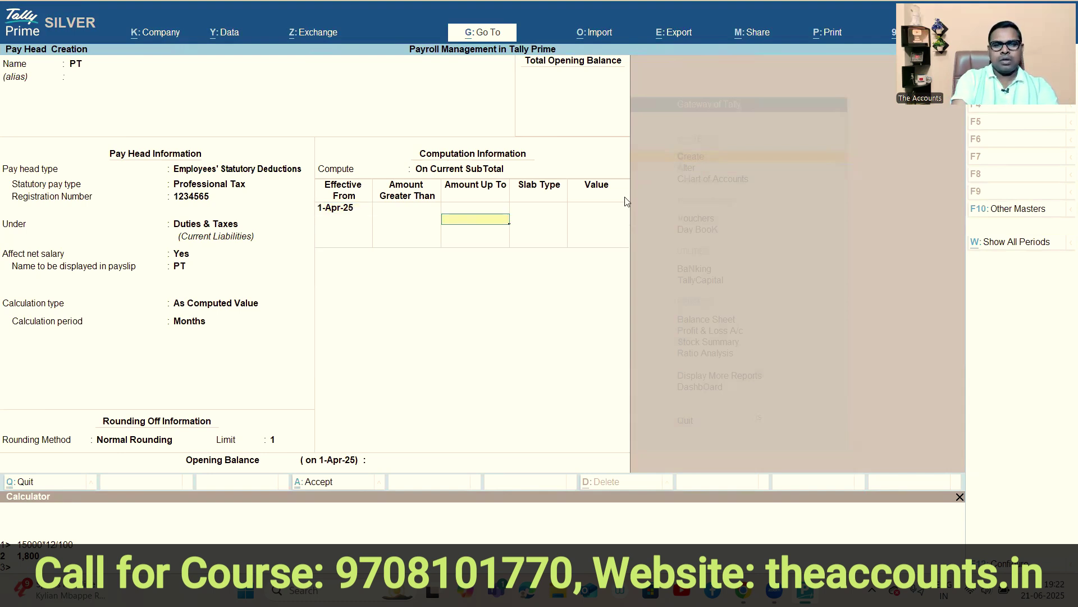
text(5000)
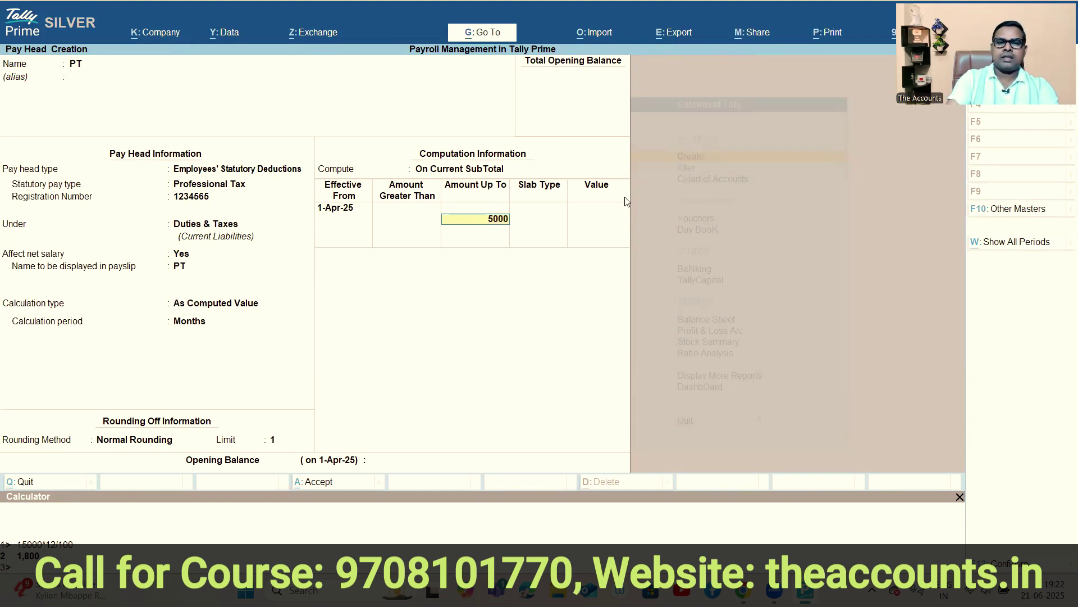
key(Return)
key(Down)
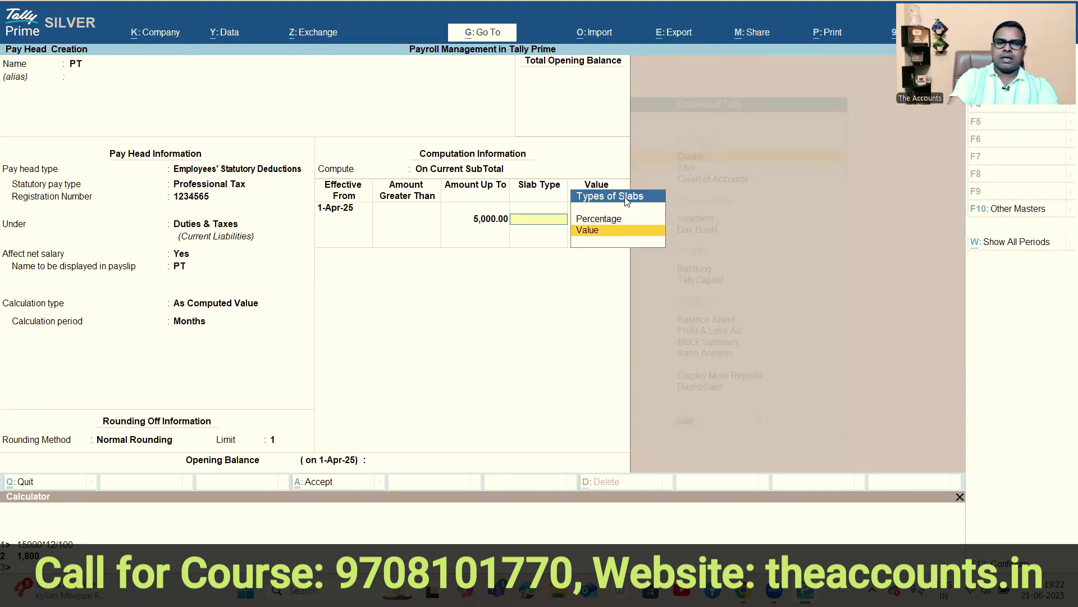
key(Return)
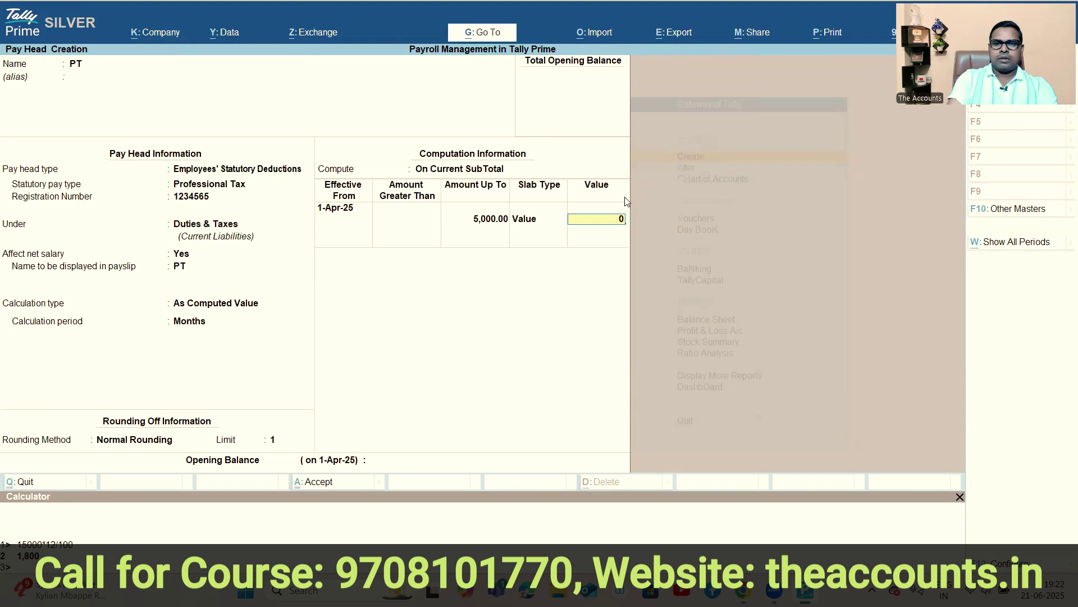
key(Return)
Add PT slabs of 175 up to 10,000 and 200 above, then save the pay head.
text(10,000)
key(Return)
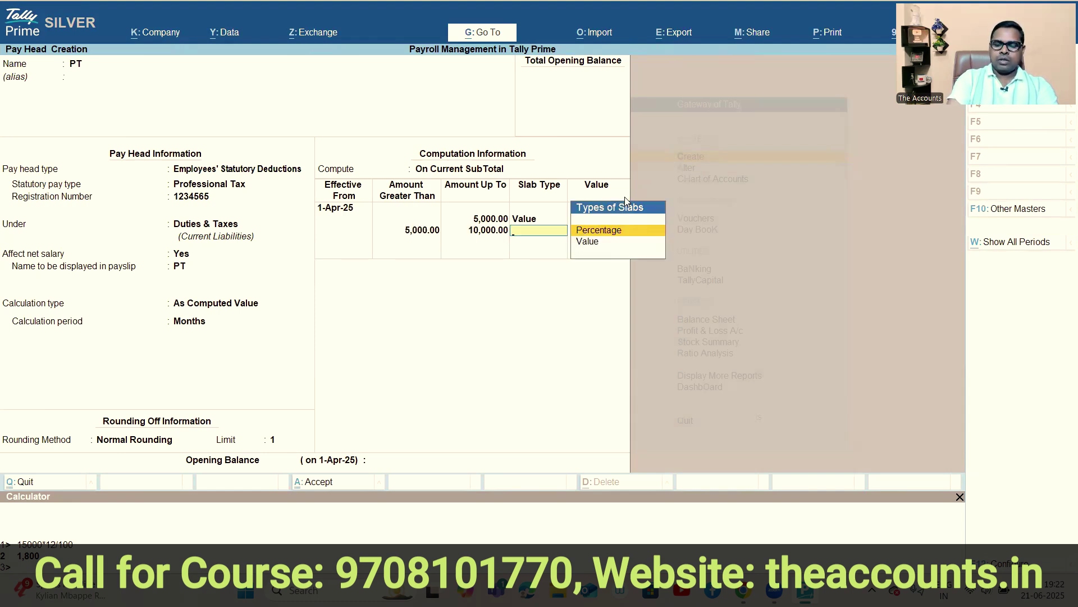
key(Down)
key(Return)
text(175)
key(Return)
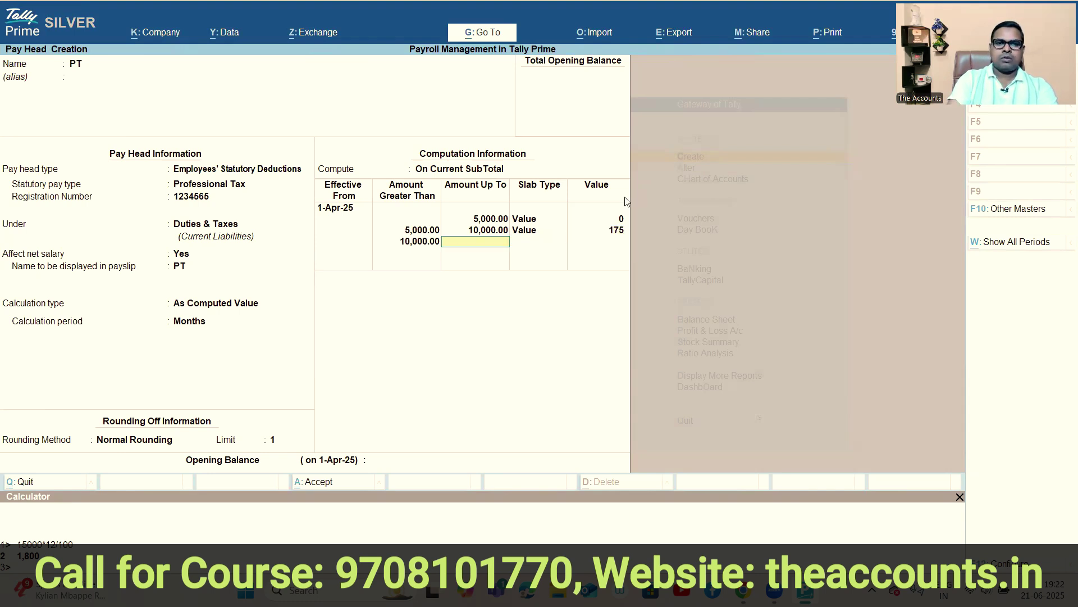
key(Return)
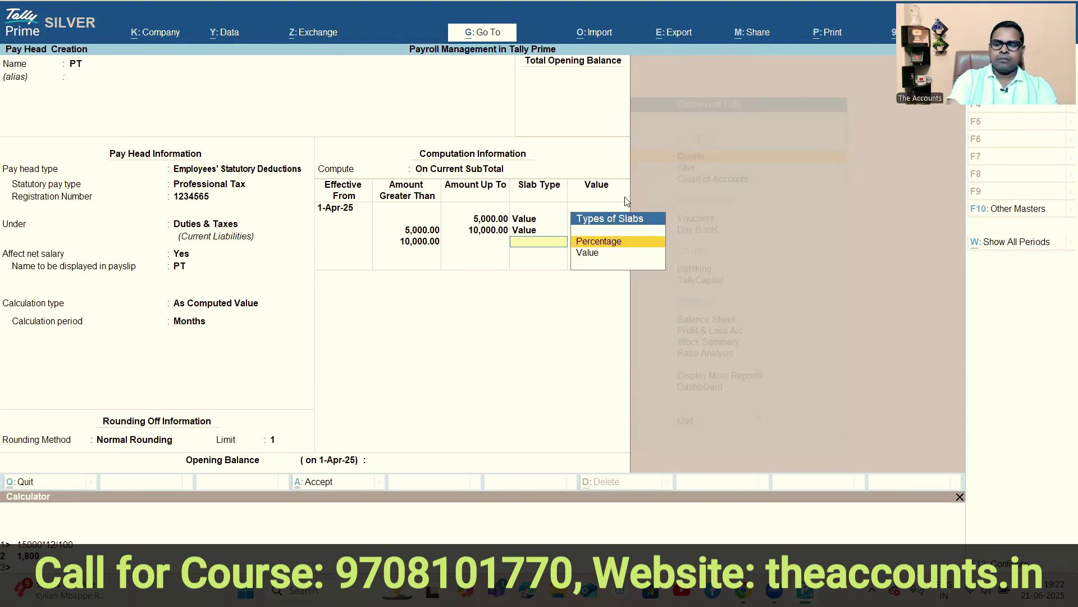
key(Down)
key(Return)
text(200)
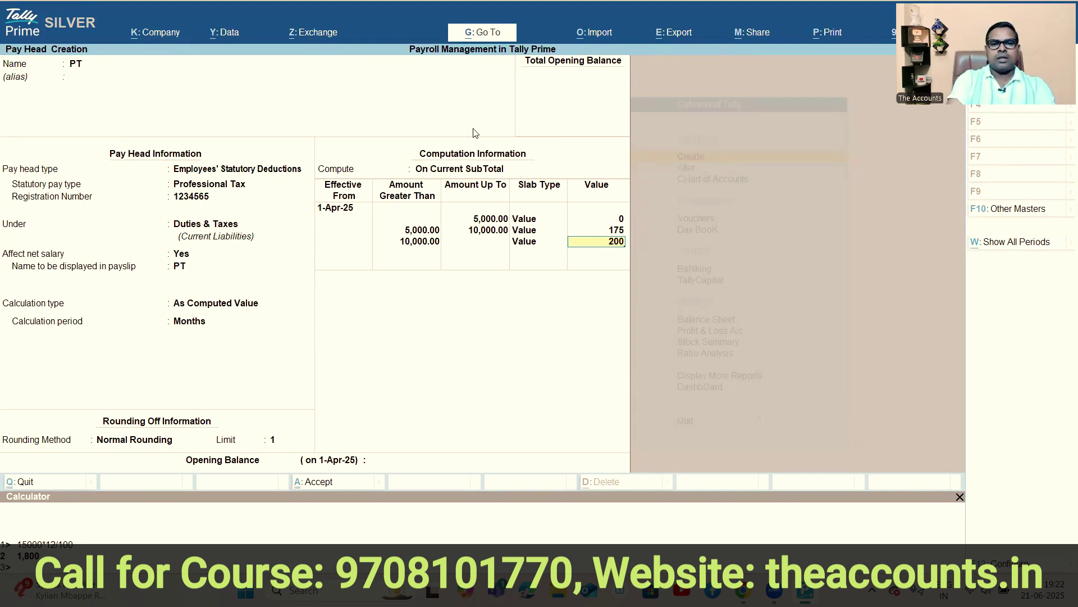
key(Return)
key(Return)
key(Return)
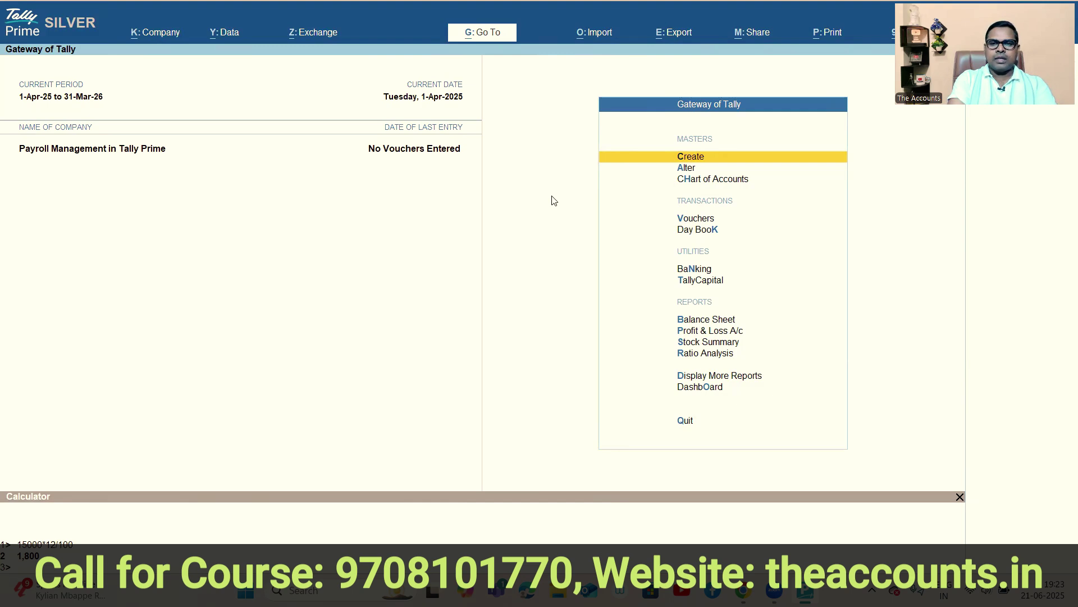
Start a new Employee master and enter the employee's full name.
key(Return)
key(Down)
key(Down)
key(Down)
key(Down)
key(Down)
key(Down)
key(Down)
key(Down)
key(Down)
key(Down)
key(Down)
key(Up)
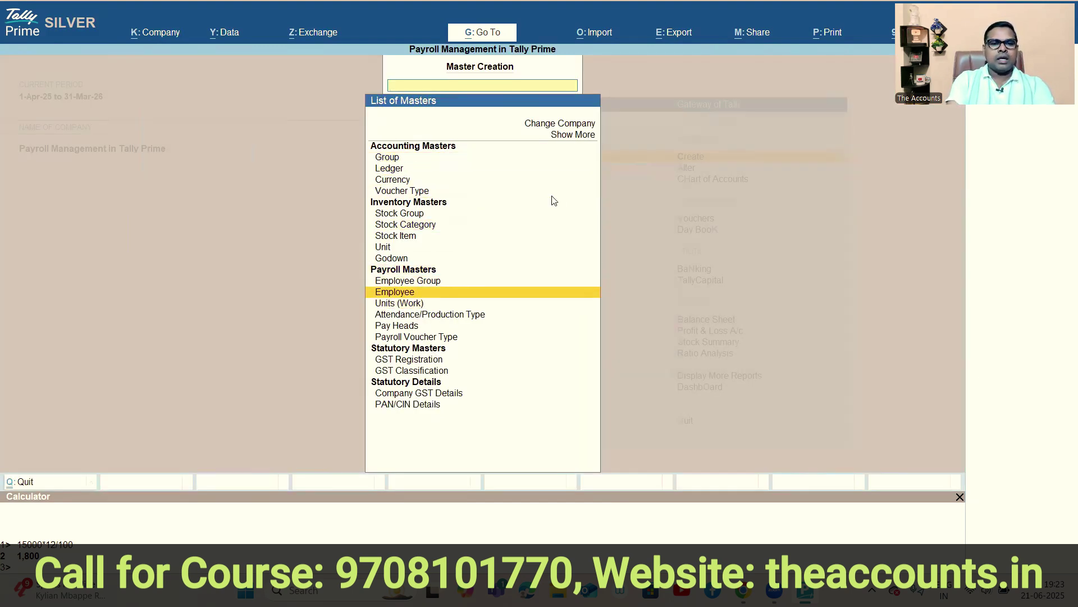
key(Return)
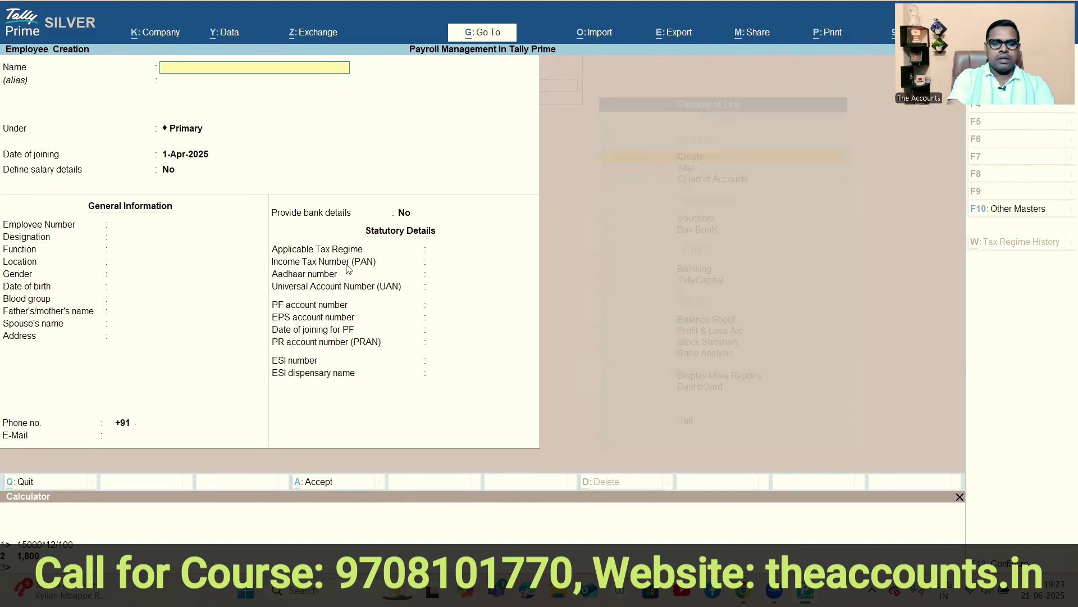
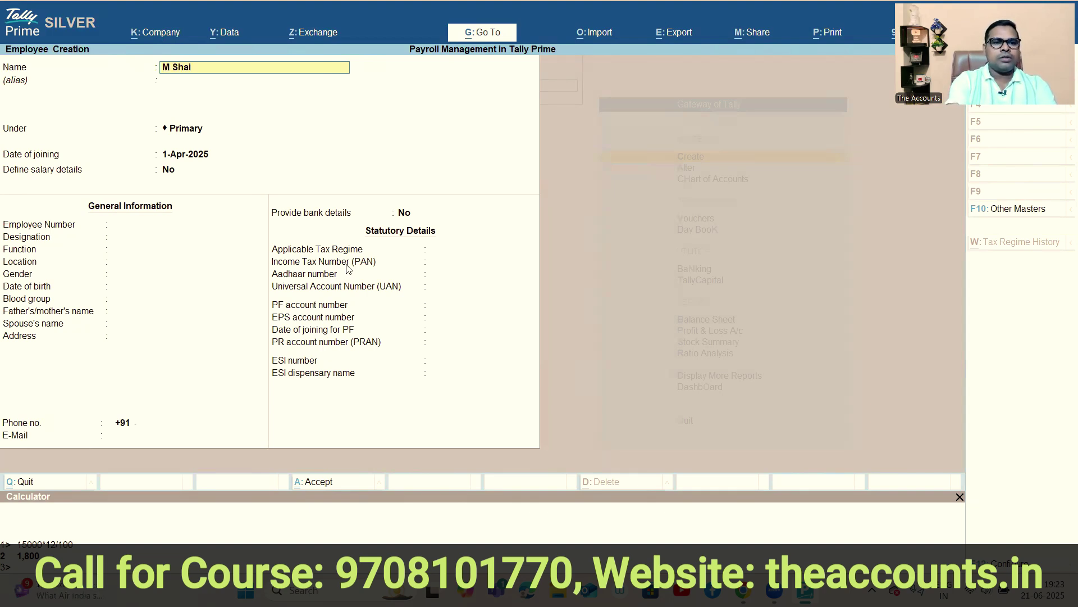
key(Return)
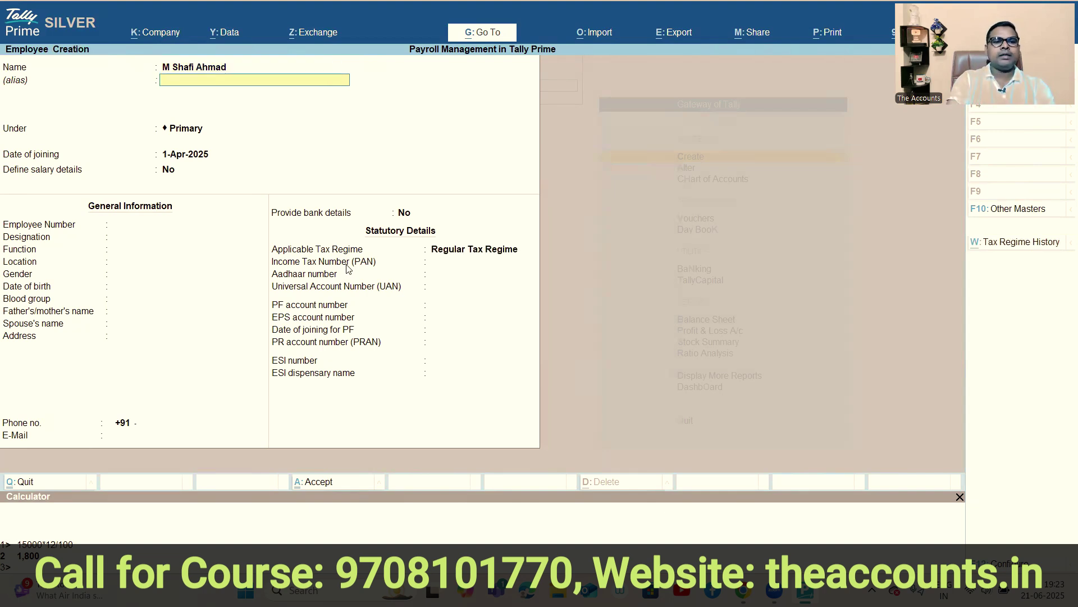
key(Return)
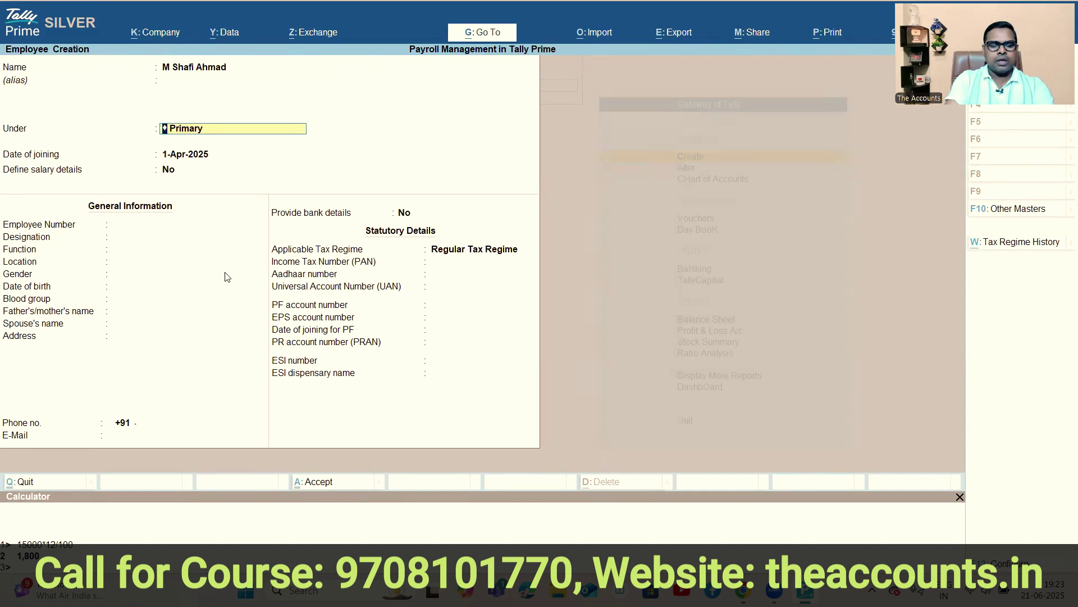
Begin creating a new employee group named 'Accounts Dept.' from the Under field.
key(alt+c)
text(Accounts Dept.)
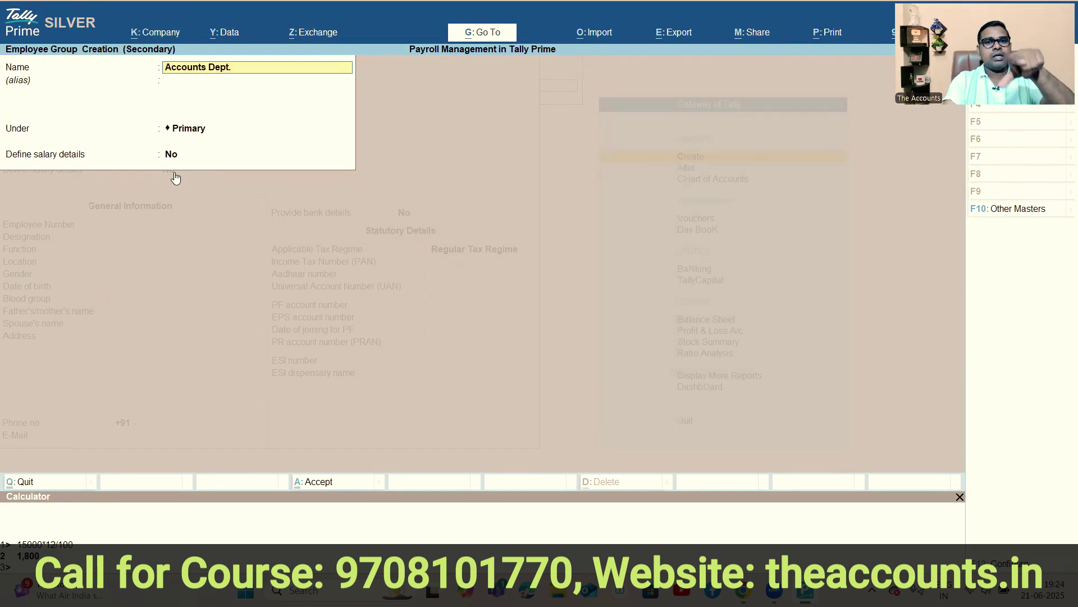
Save the Accounts Dept. group and advance to the employee's Define salary details option.
key(Return)
key(Return)
key(Return)
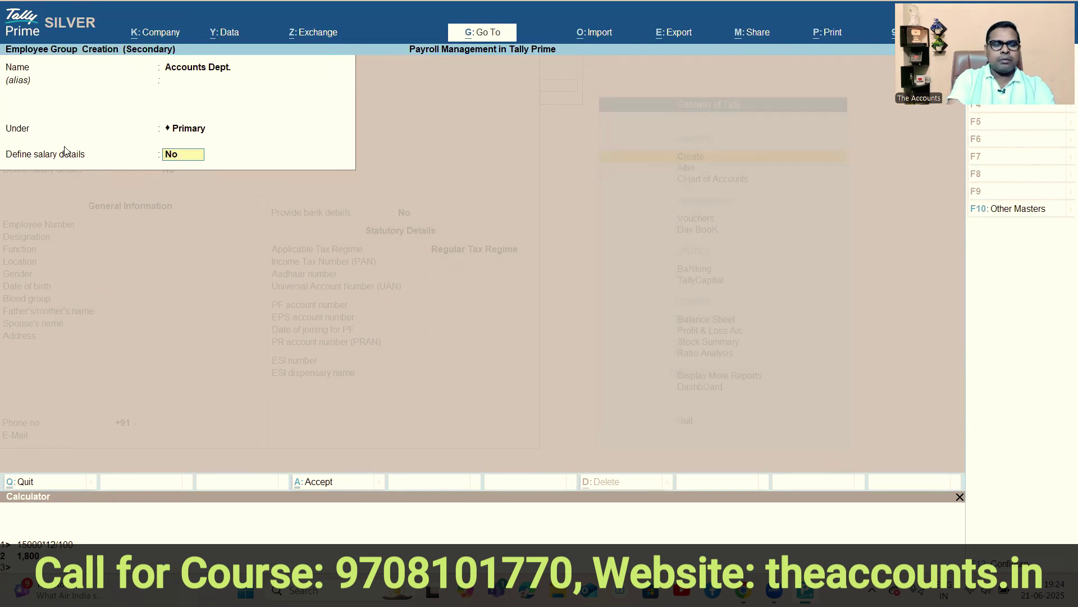
key(Return)
key(Return)
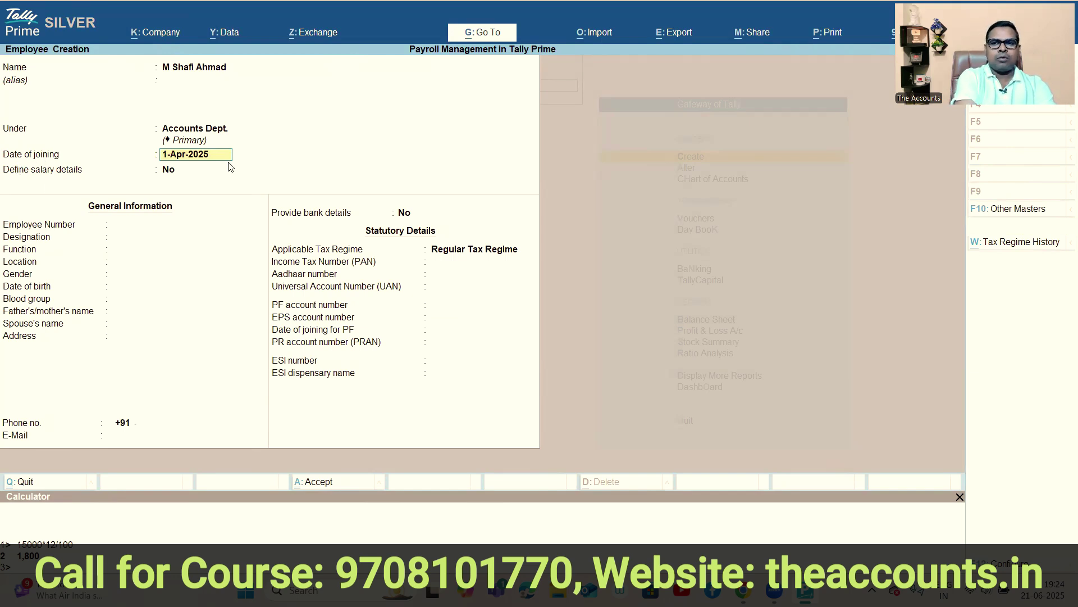
key(Return)
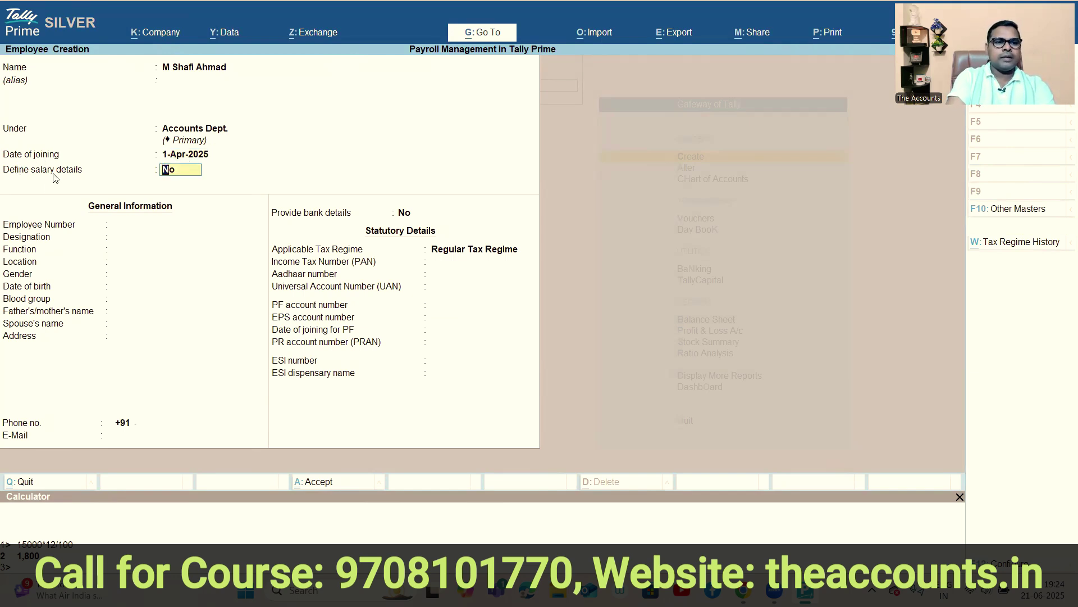
Add Basic Salary 15,000, HRA 7,000 and Other Allowance 5,000 to the salary details.
text(y)
key(Return)
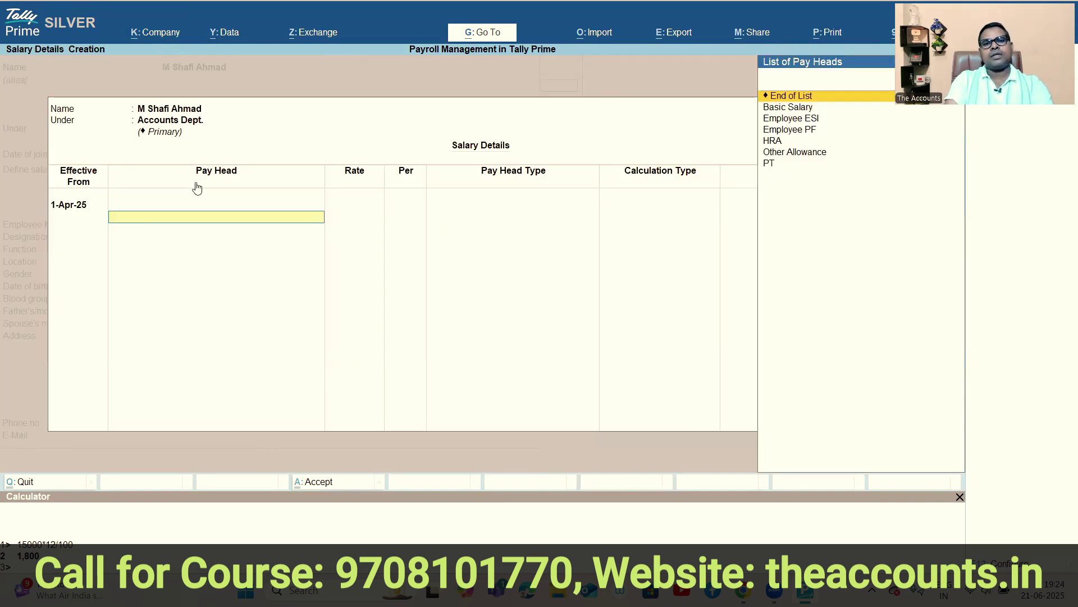
key(Down)
key(Return)
text(15000)
key(Return)
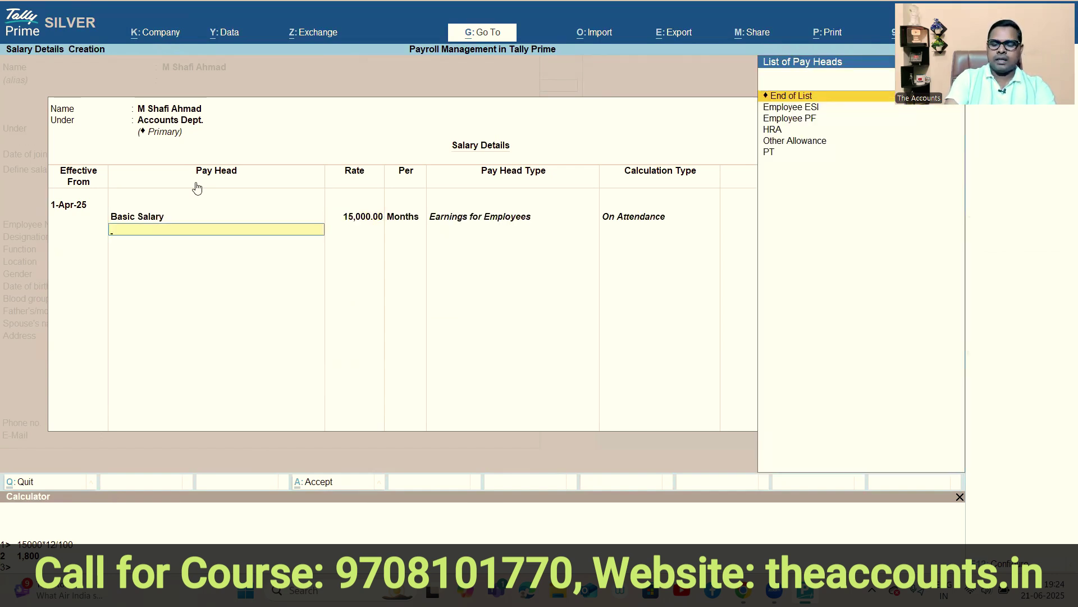
key(Down)
key(Down)
key(Down)
key(Return)
text(7,000)
key(Return)
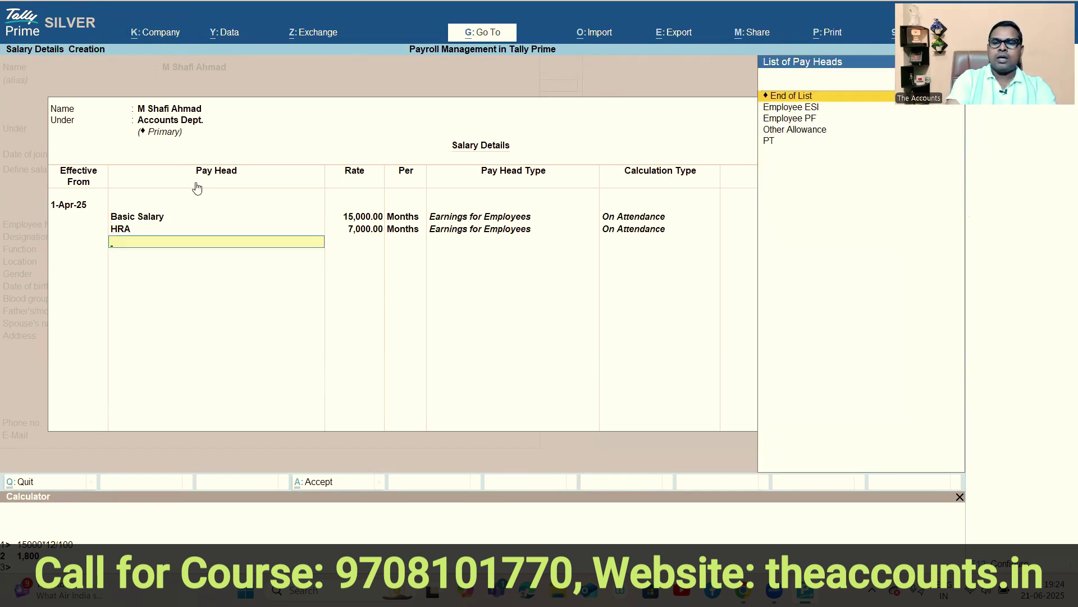
key(Down)
key(Down)
key(Down)
key(Return)
text(5,000)
key(Return)
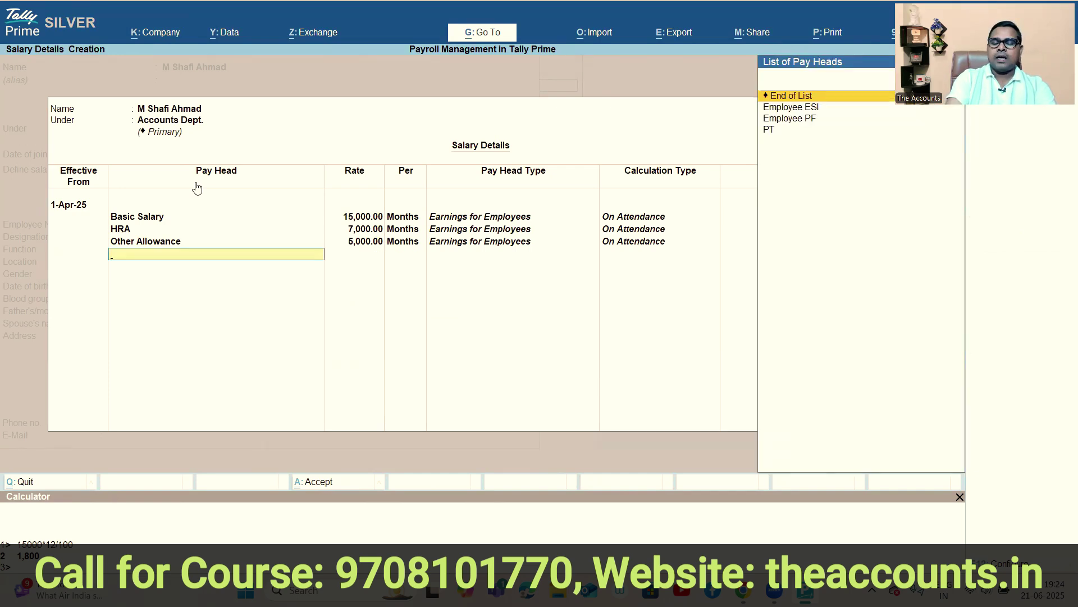
Add Employee PF, Employee ESI and PT, then close the salary details list.
key(Down)
key(Down)
key(Return)
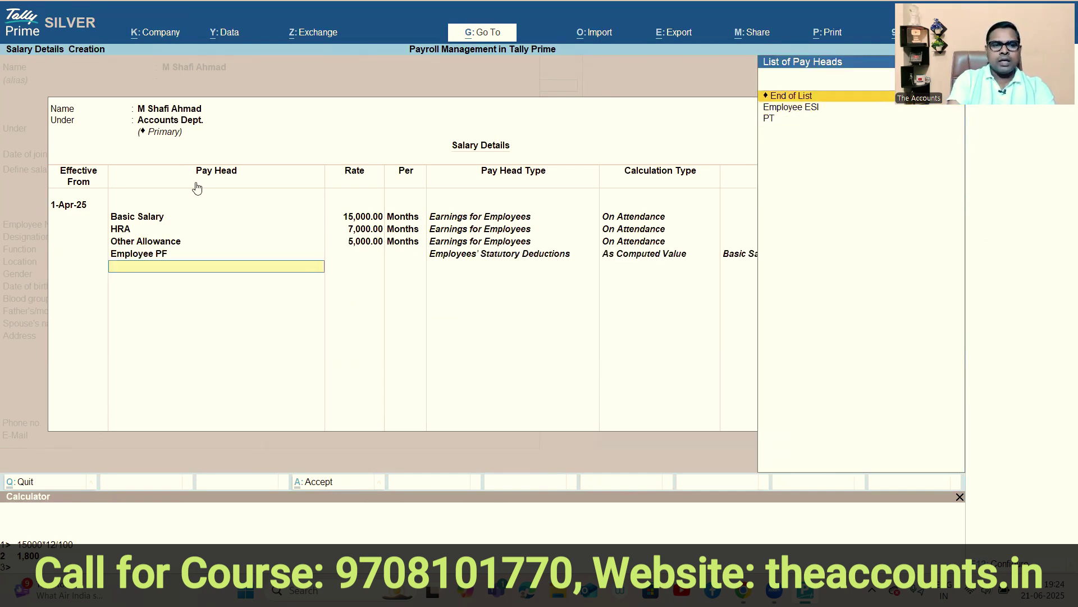
key(Down)
key(Return)
key(Down)
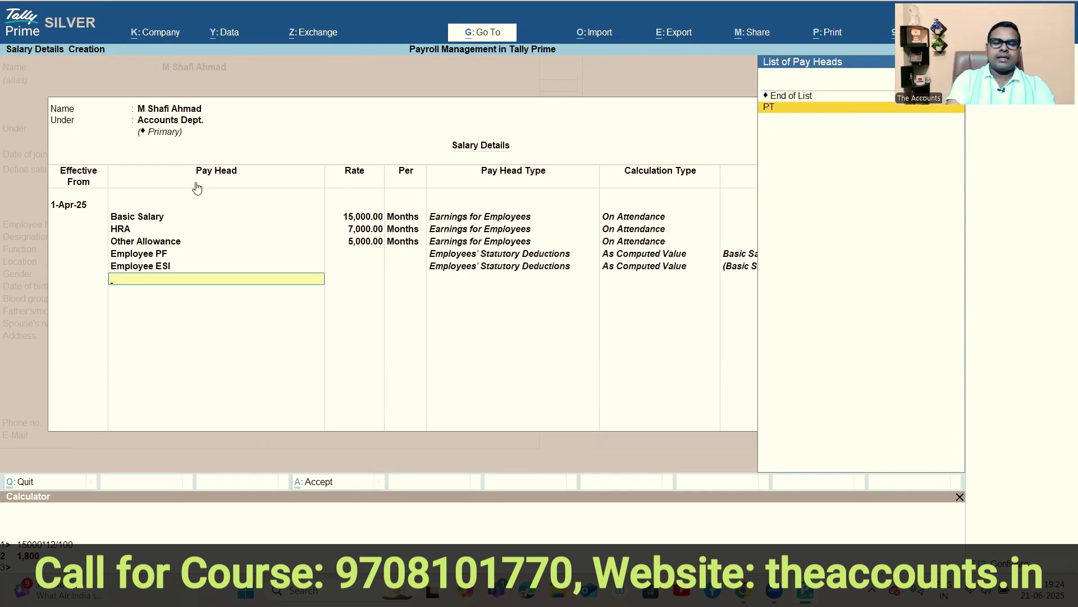
key(Return)
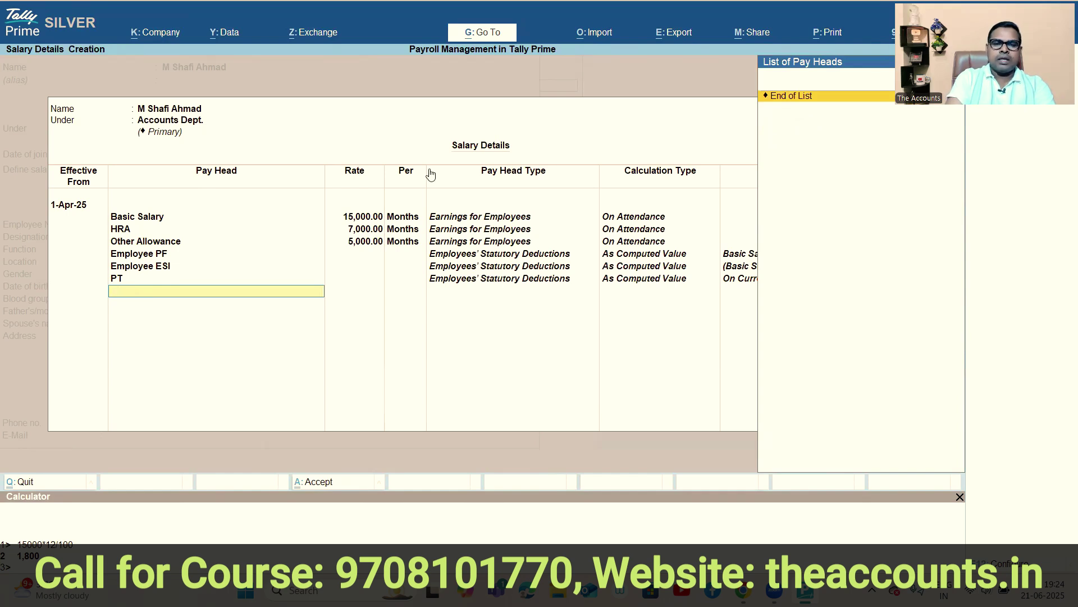
key(Return)
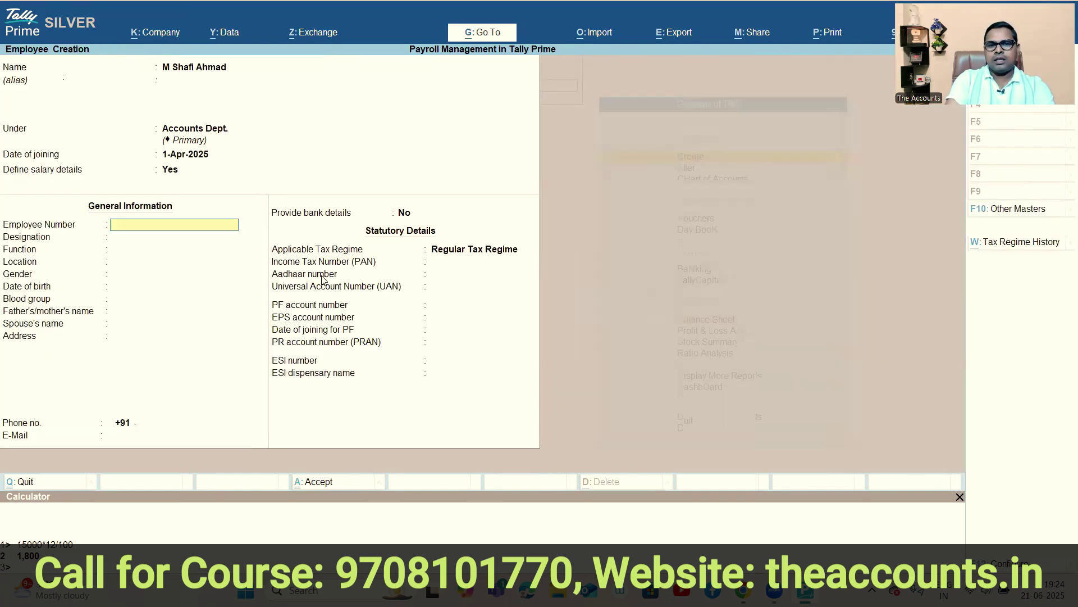
Enter the employee number and set the employee's gender to Male.
text(00001)
key(Return)
key(Return)
key(Return)
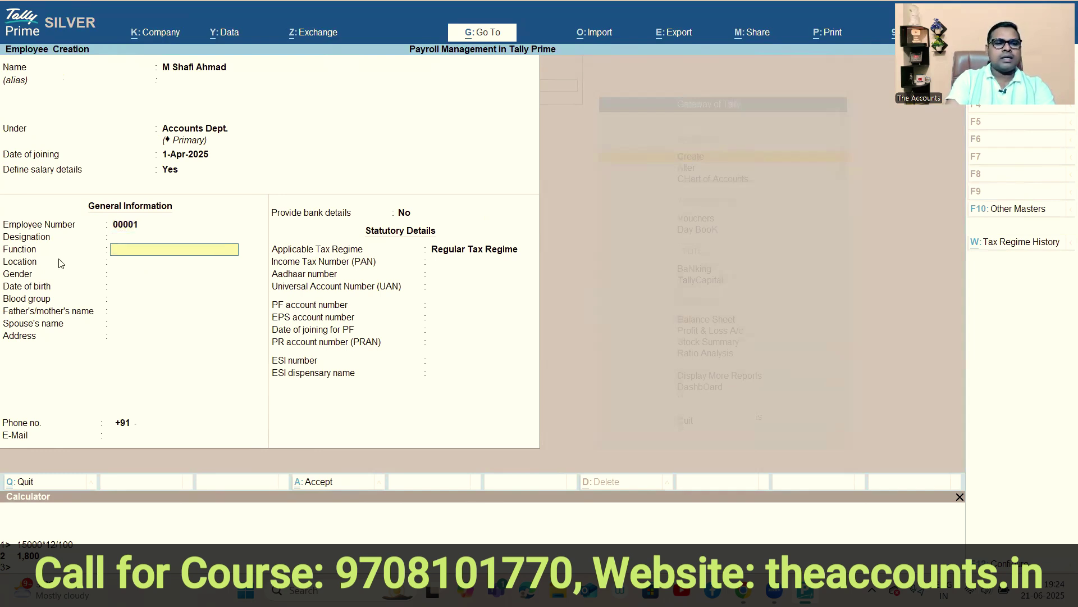
key(Return)
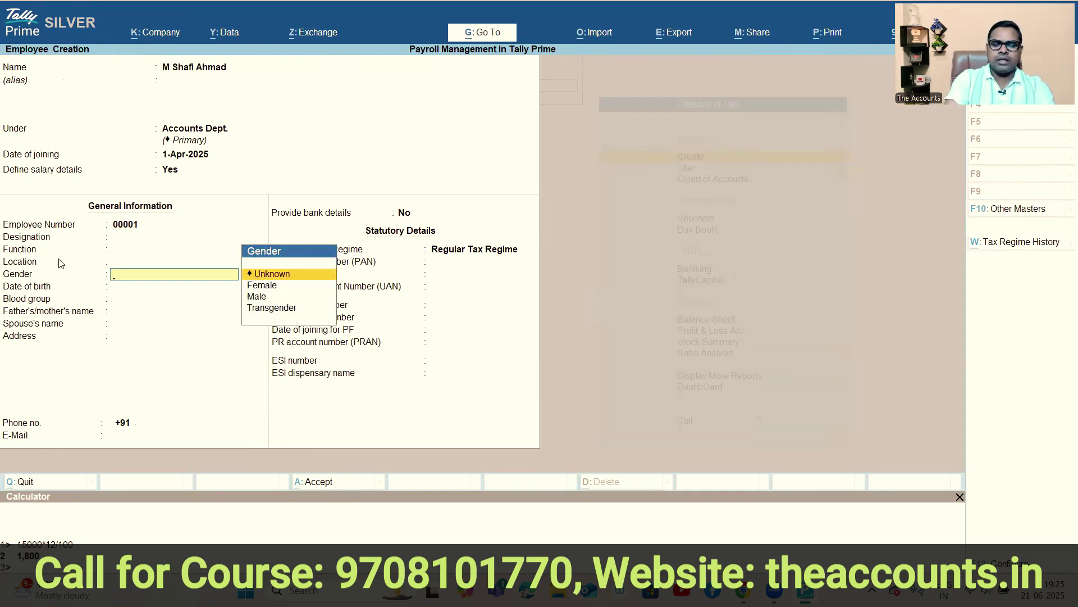
key(Down)
key(Down)
key(Down)
key(Up)
key(Return)
key(Return)
key(Return)
key(Return)
key(Return)
key(Return)
key(Return)
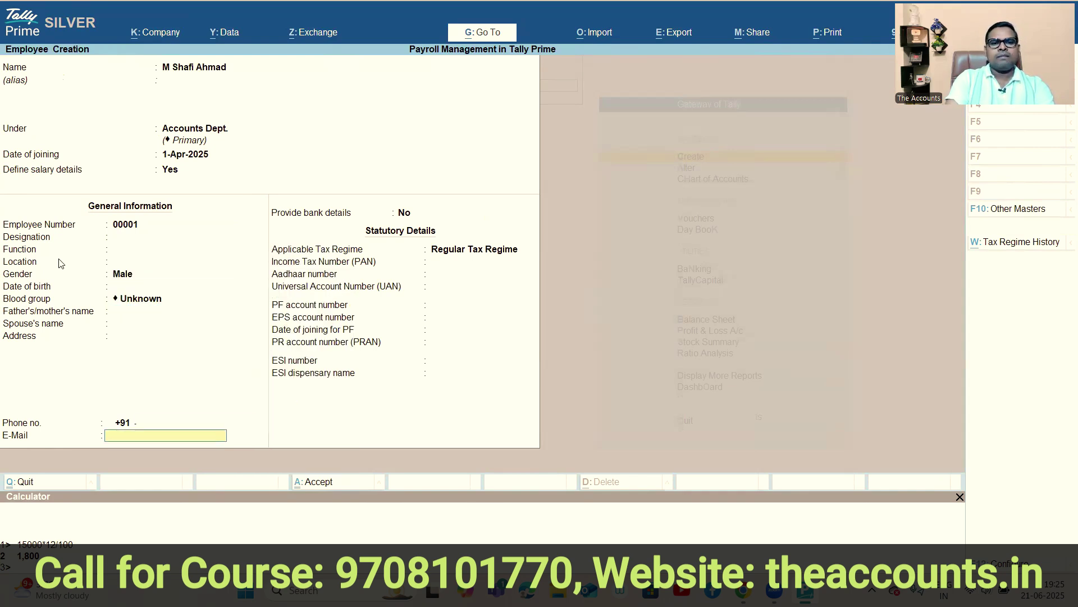
Provide bank details: account number, IFS code, Indian Bank, Tatarpur branch.
key(Return)
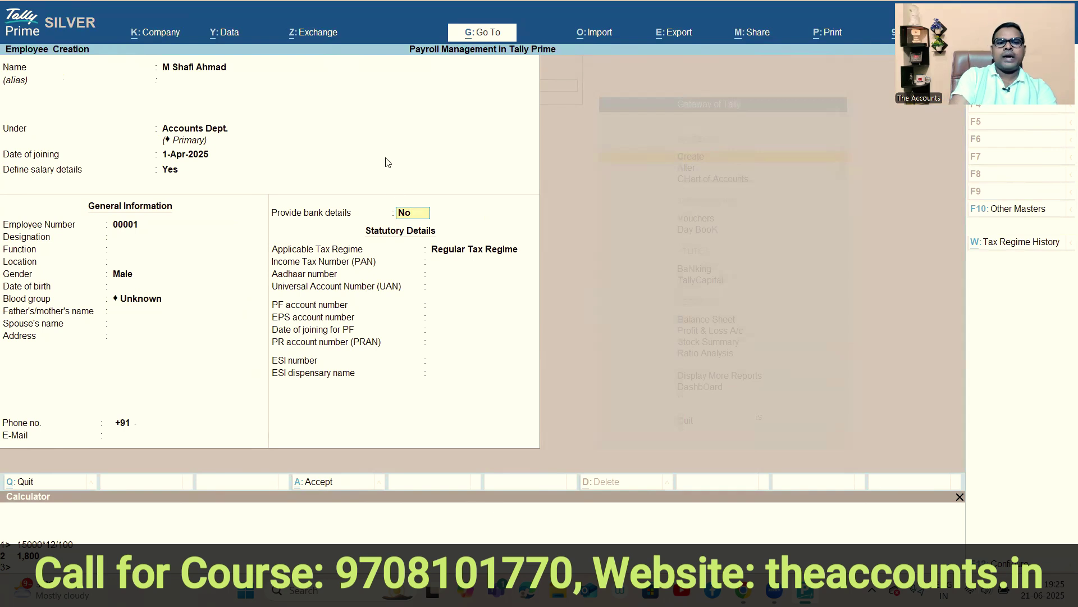
key(y)
key(Return)
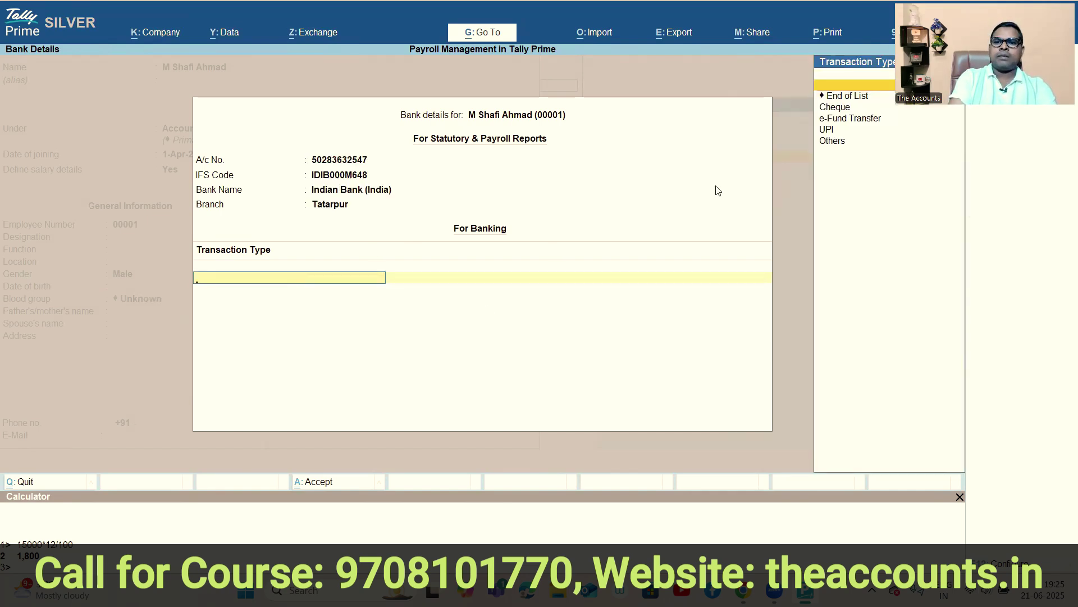
click(842, 97)
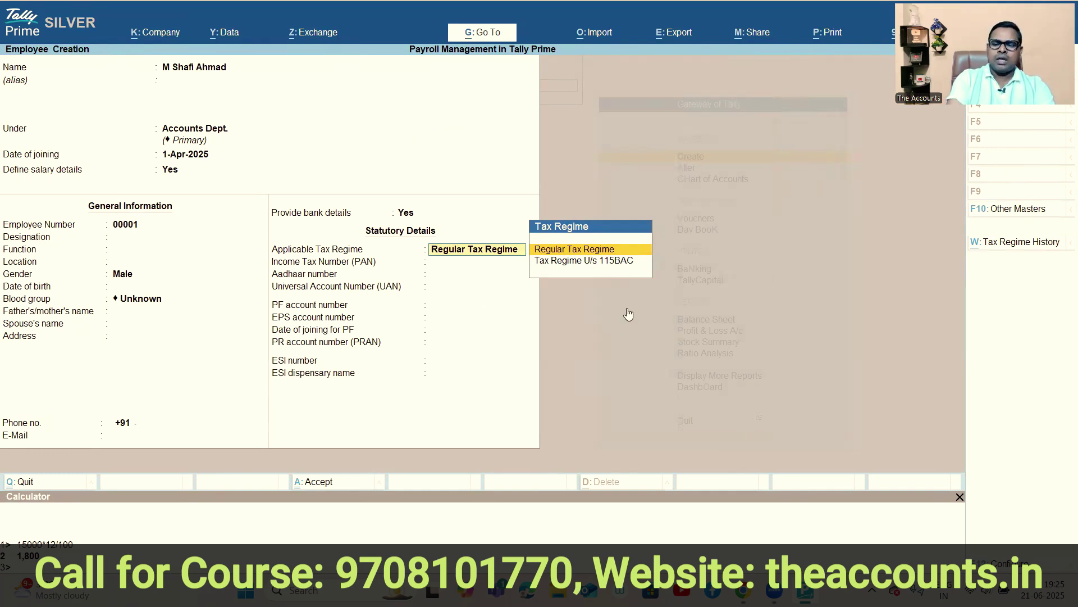
Set the employee's tax regime to U/s 115BAC, leaving the PAN and PF fields blank.
key(Down)
key(Return)
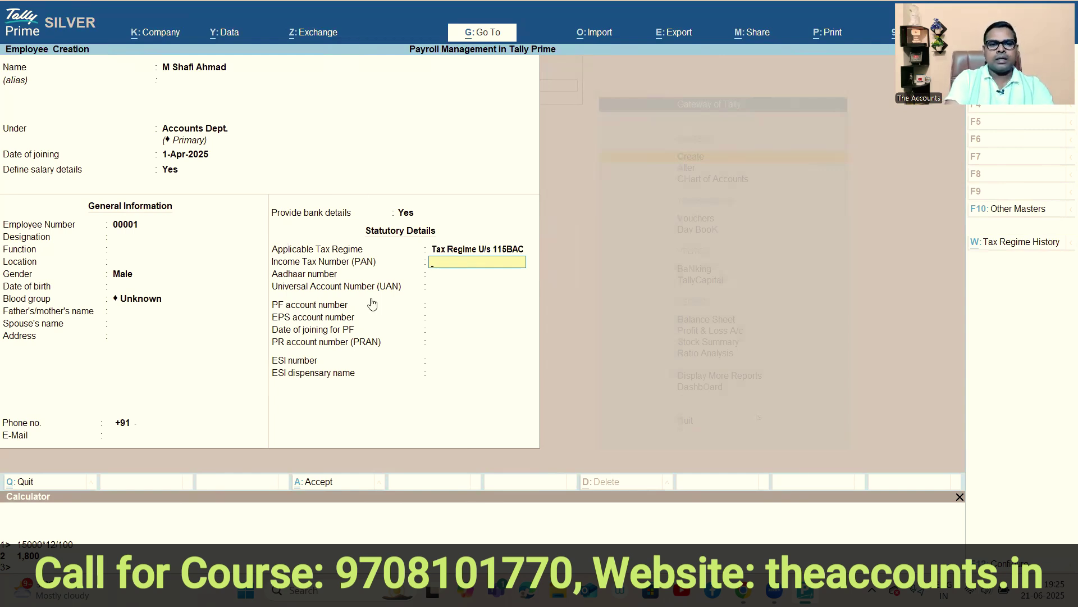
key(Return)
key(Return)
key(Return)
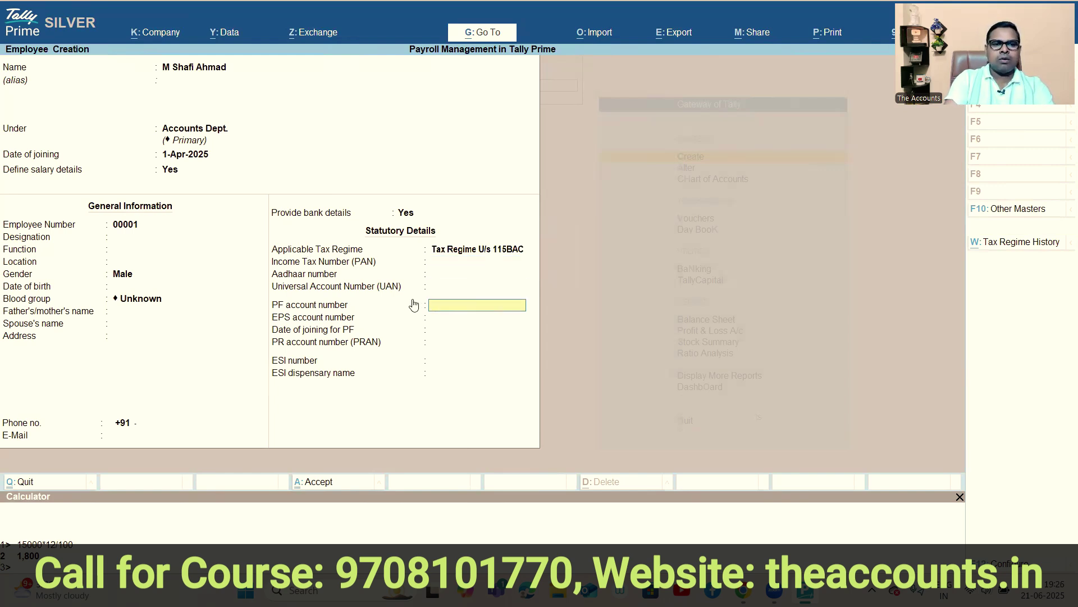
key(Return)
key(Return)
key(Return)
key(Return)
key(Return)
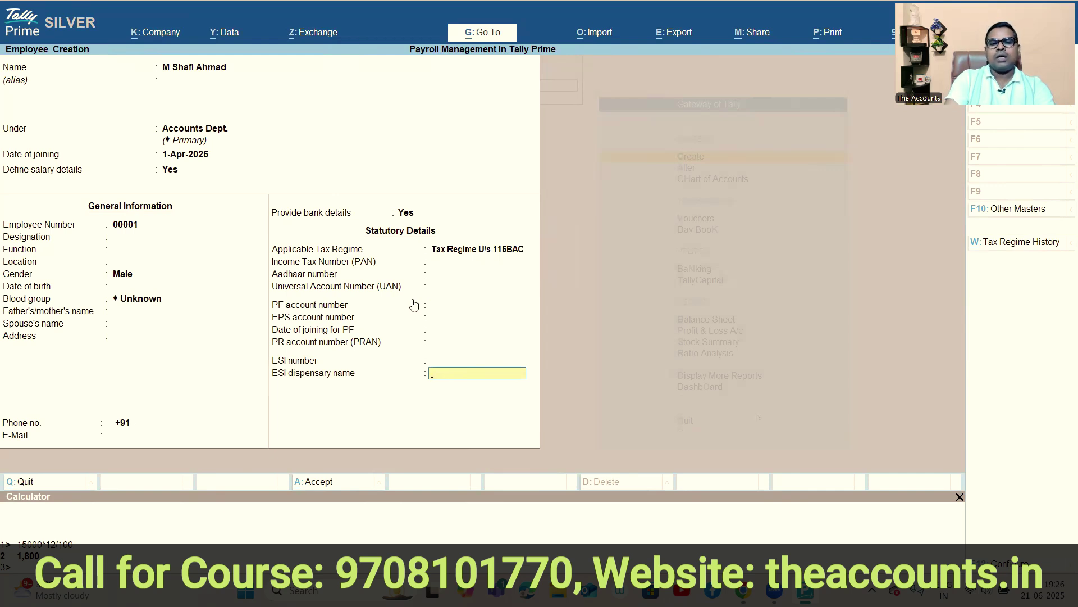
Enter the employee's ESI number in the statutory details and accept the employee record.
key(Return)
key(n)
key(Up)
text(123456)
key(Return)
key(Return)
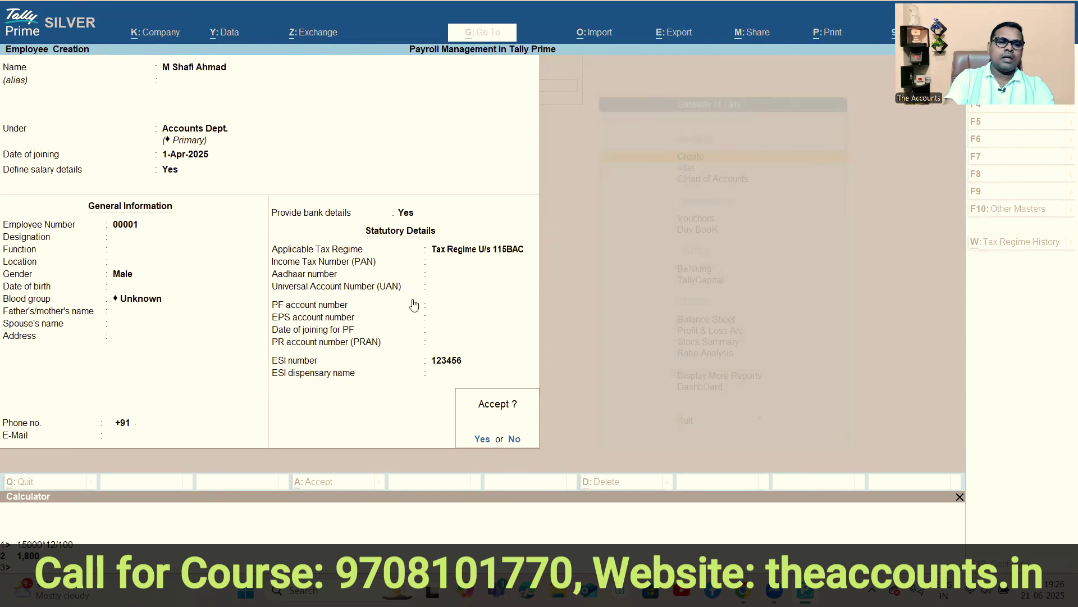
key(y)
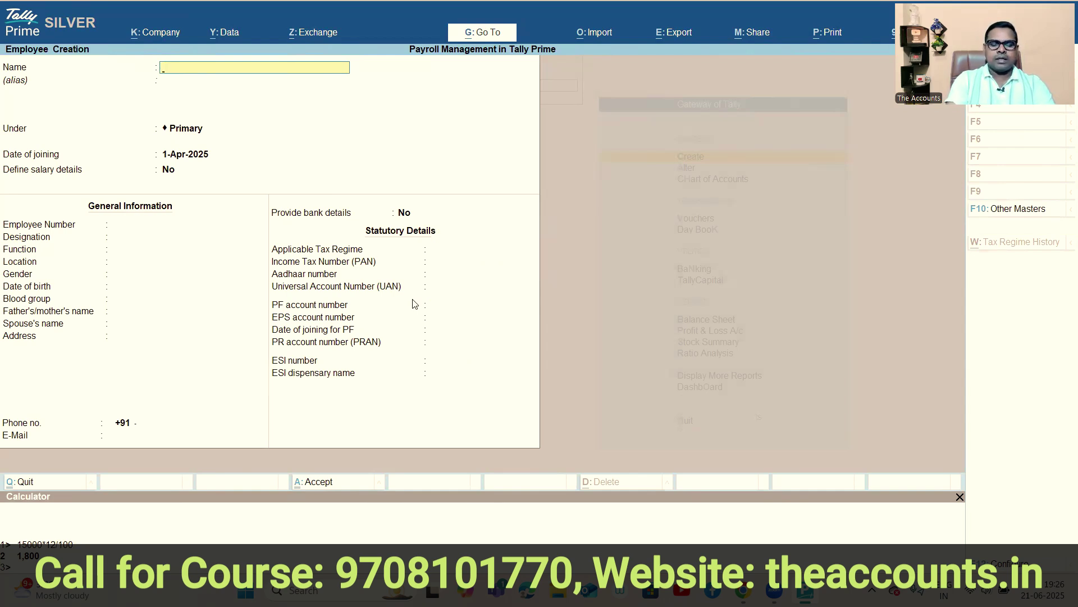
Leave the employee form and start a new Attendance voucher from Other Vouchers.
key(Escape)
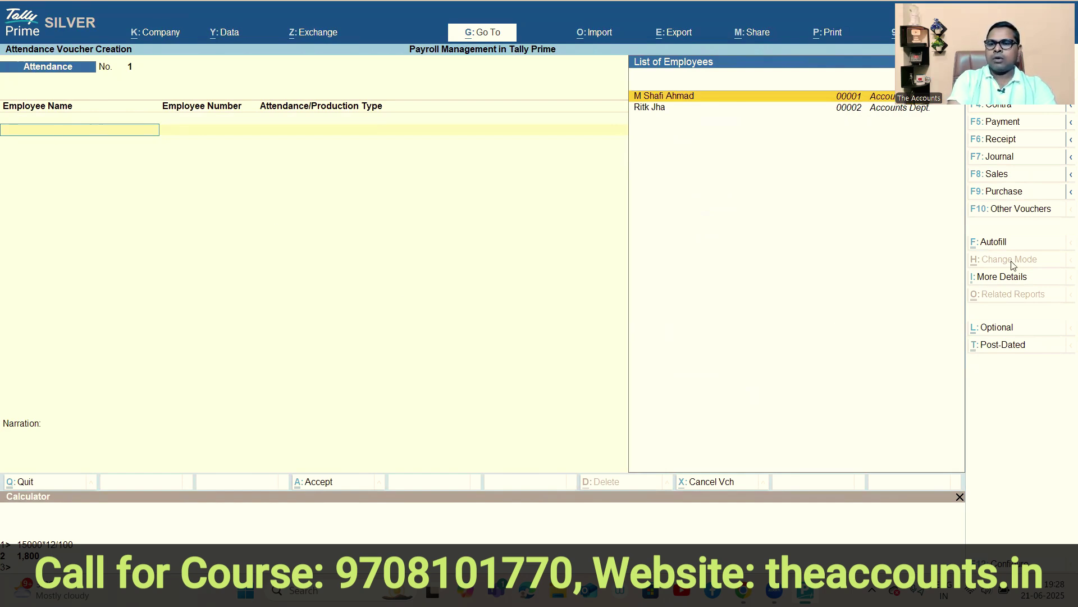
click(1023, 211)
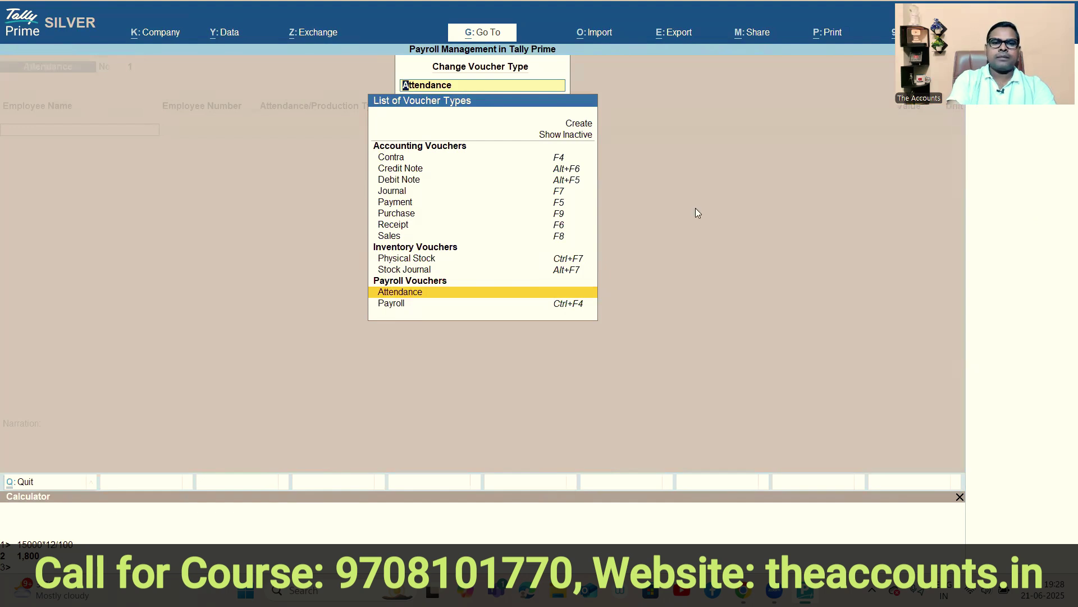
click(425, 293)
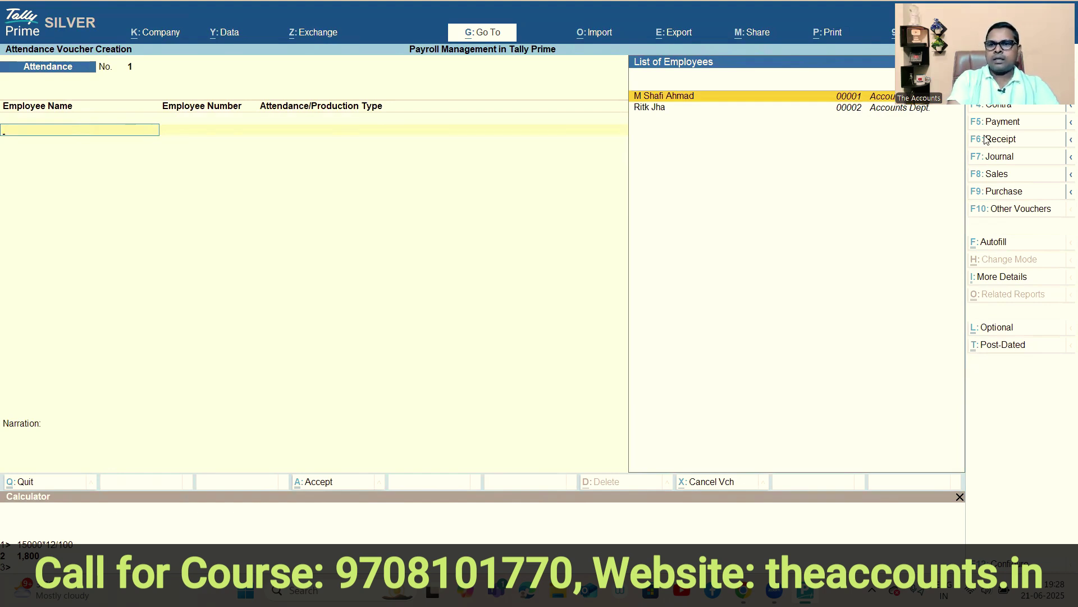
Date the Attendance voucher 31-5 and bring up its Attendance Autofill options.
click(994, 55)
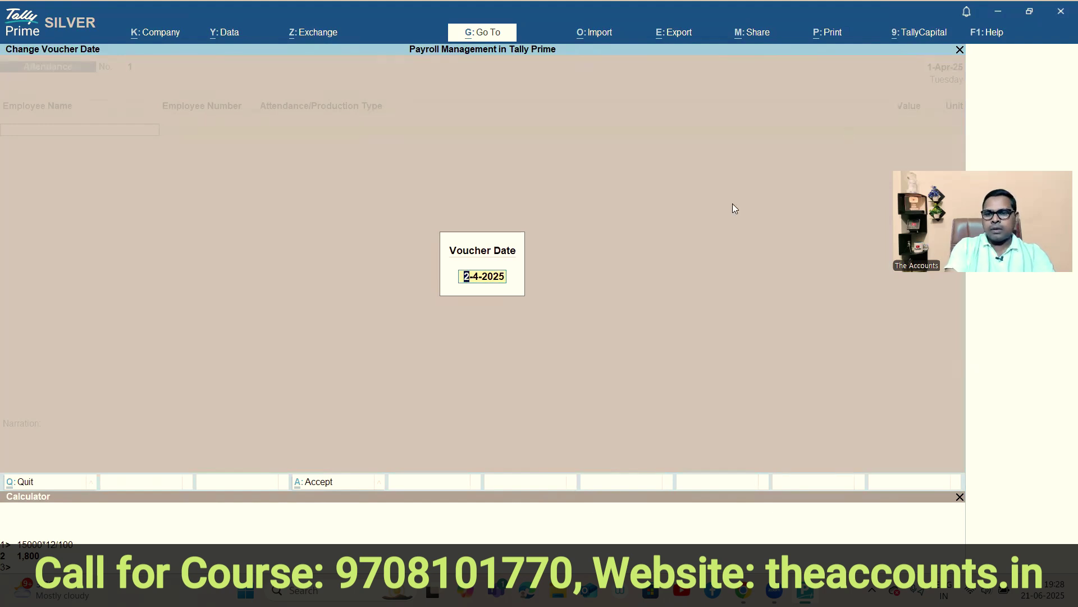
text(31-5)
key(Return)
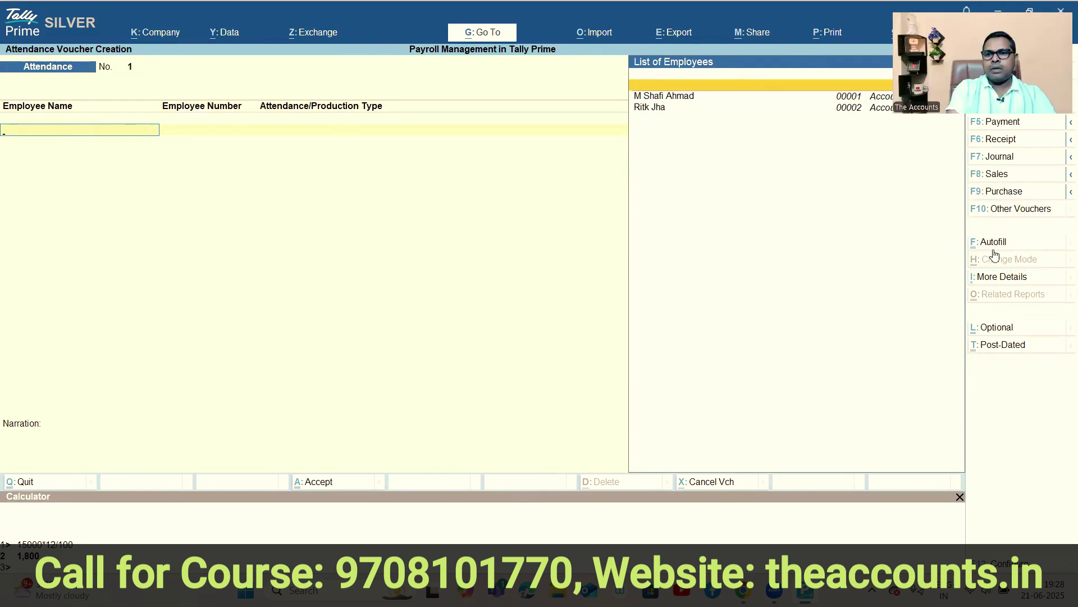
click(993, 245)
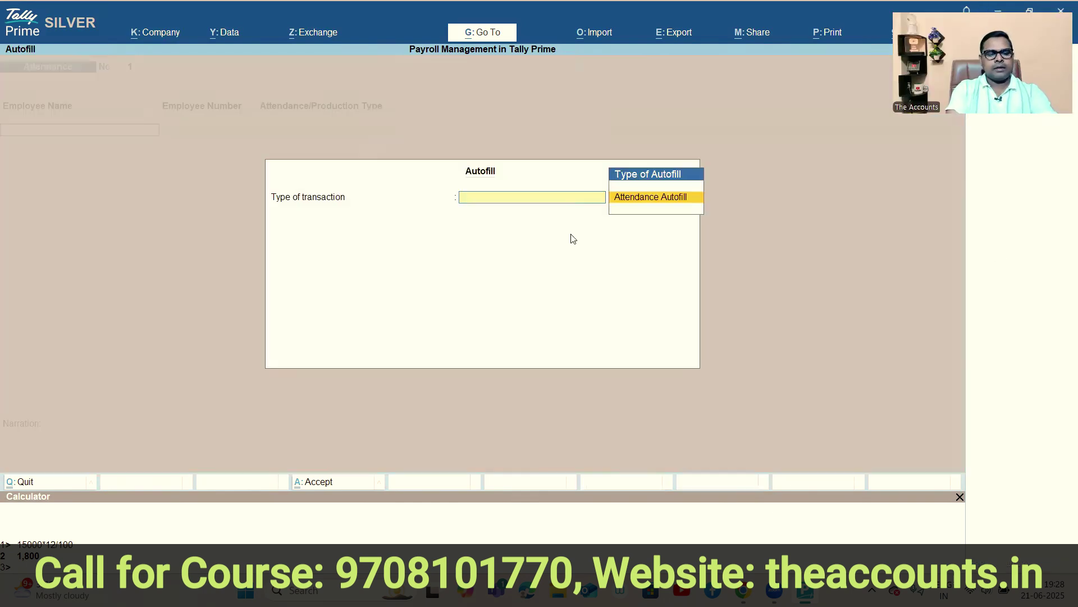
Skip autofill, enter 31 Paid Days for the first employee and 25 for the second, then accept.
key(Escape)
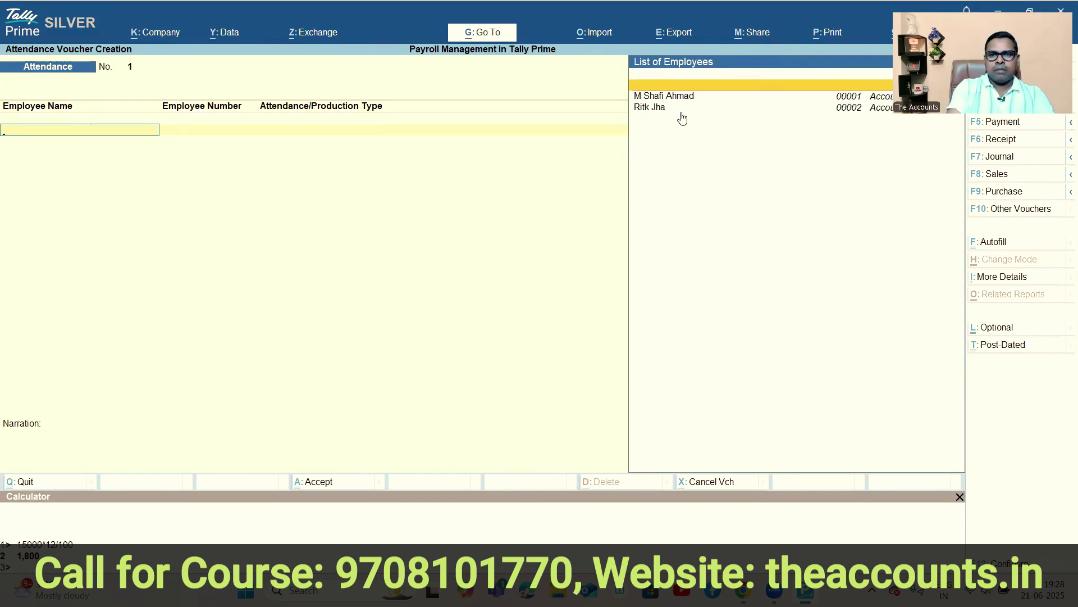
click(681, 99)
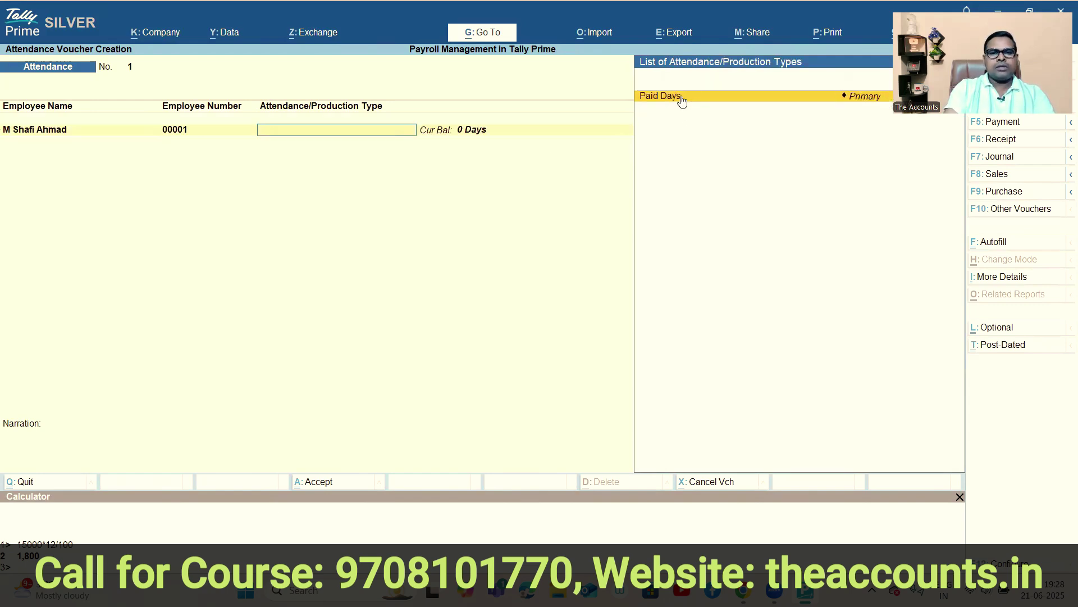
click(682, 99)
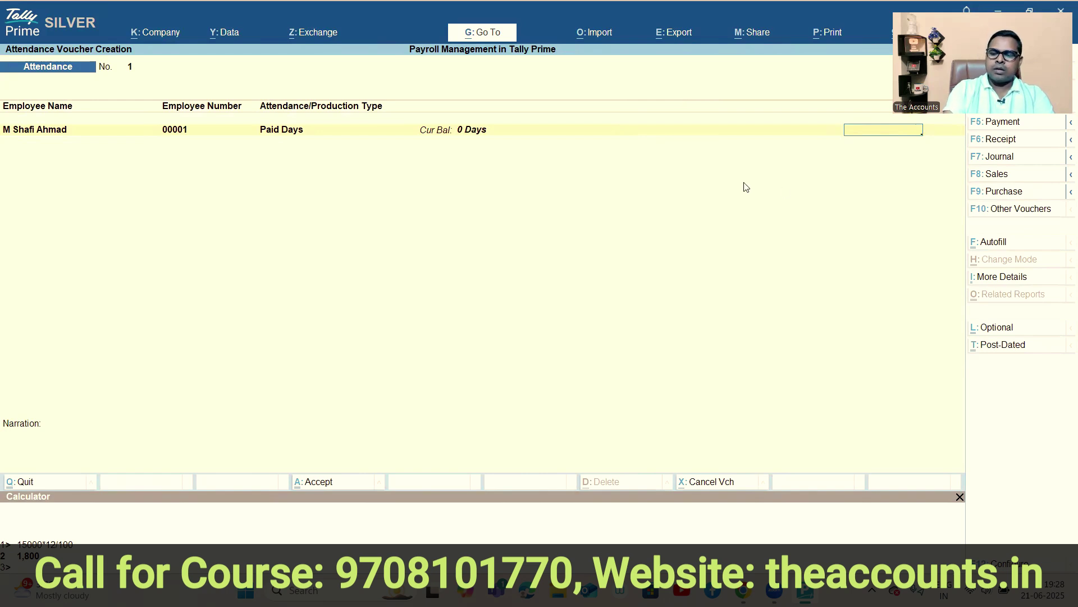
text(31)
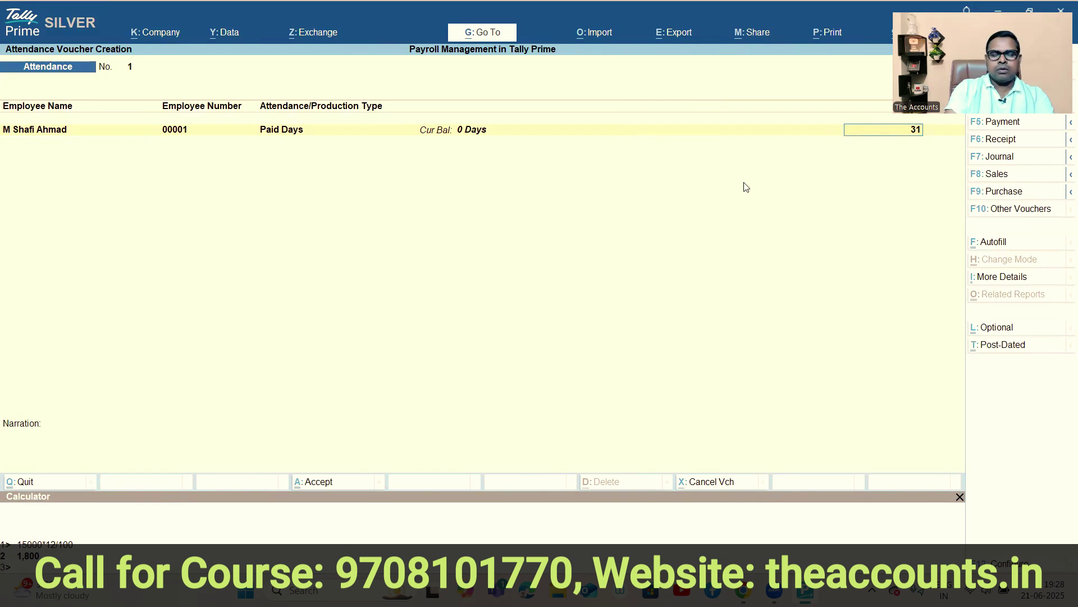
key(Return)
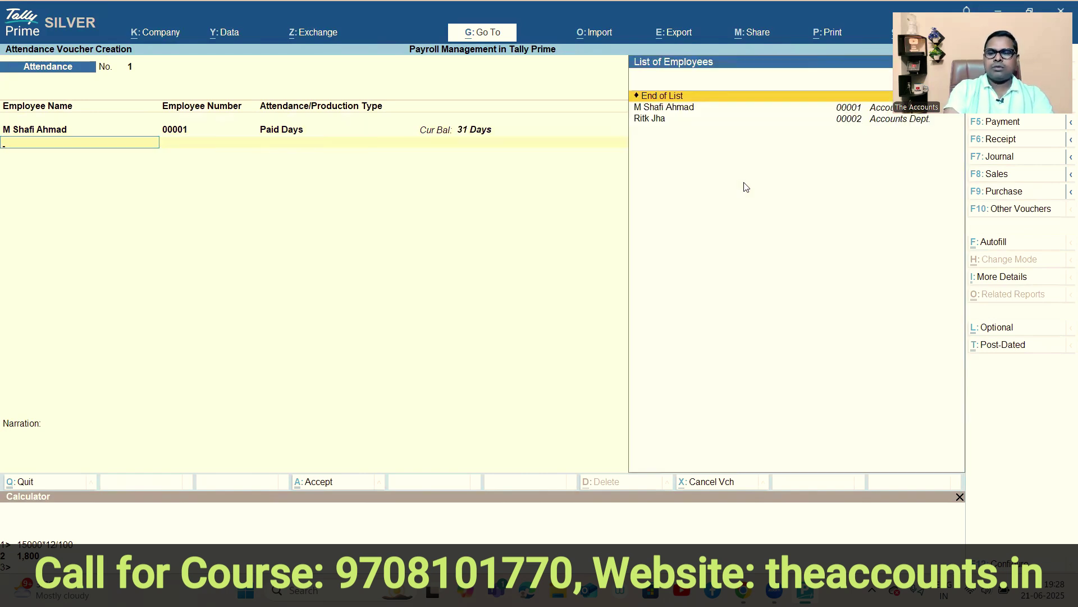
key(Down)
key(Down)
key(Return)
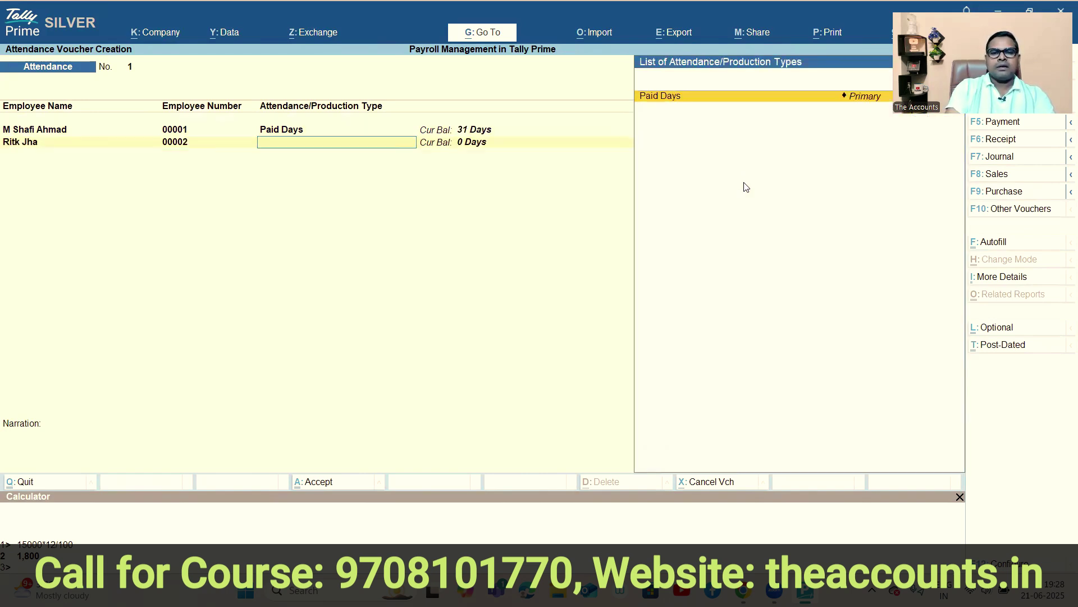
key(Return)
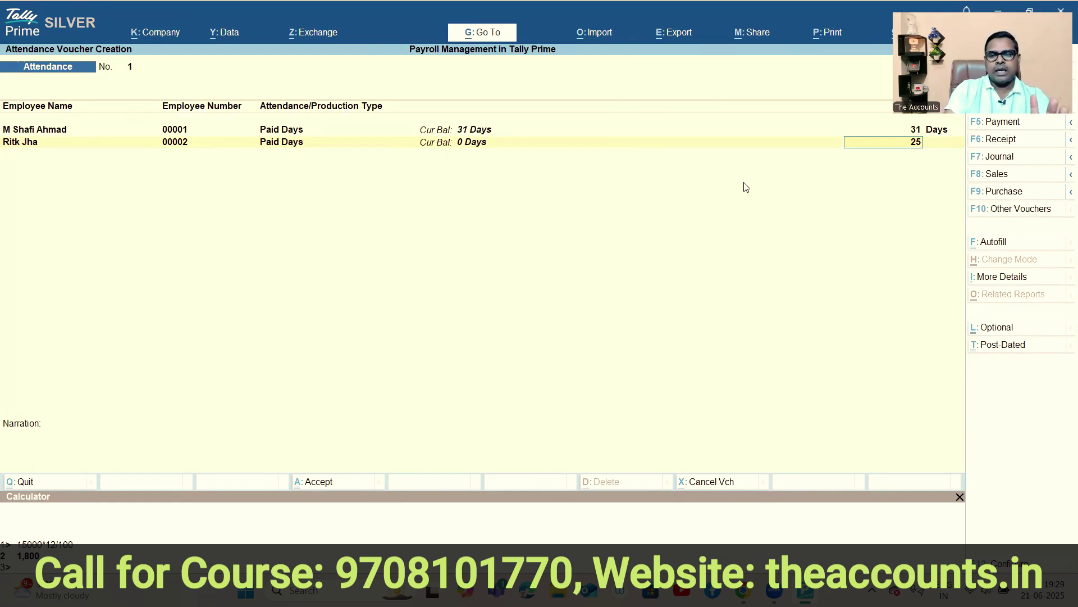
key(Return)
key(Return)
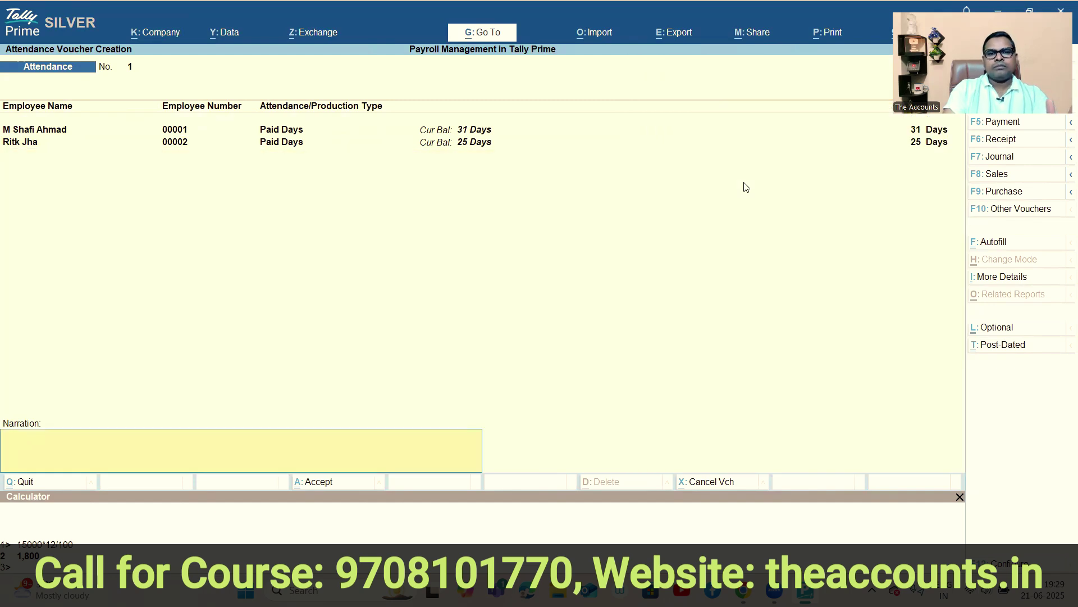
key(Return)
key(Return)
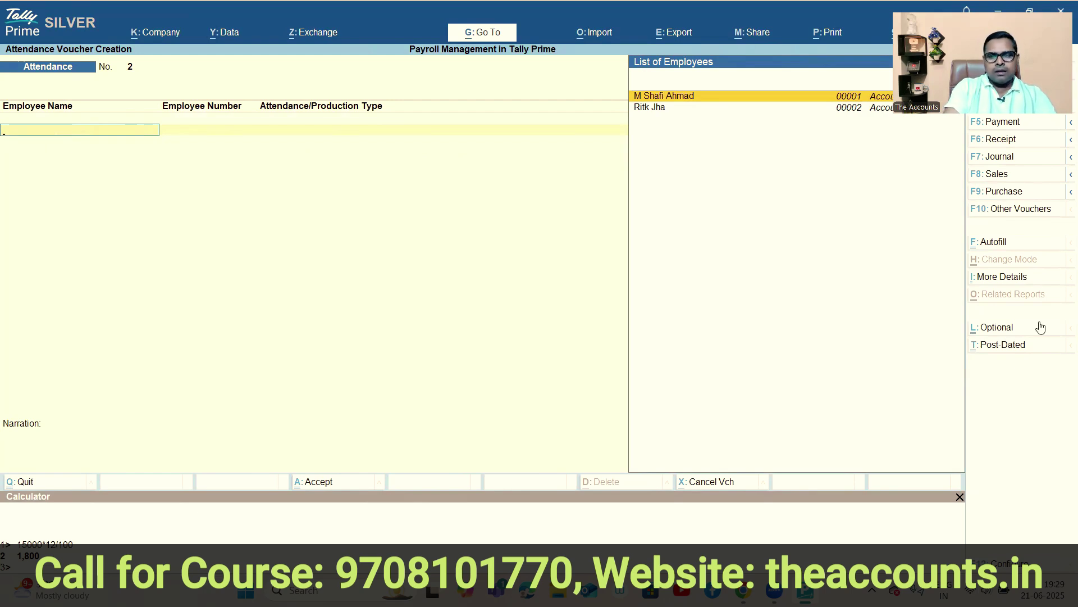
Switch to a new Payroll voucher and choose Payroll Autofill for 1-5-2025 to 31-5-2025.
click(1021, 210)
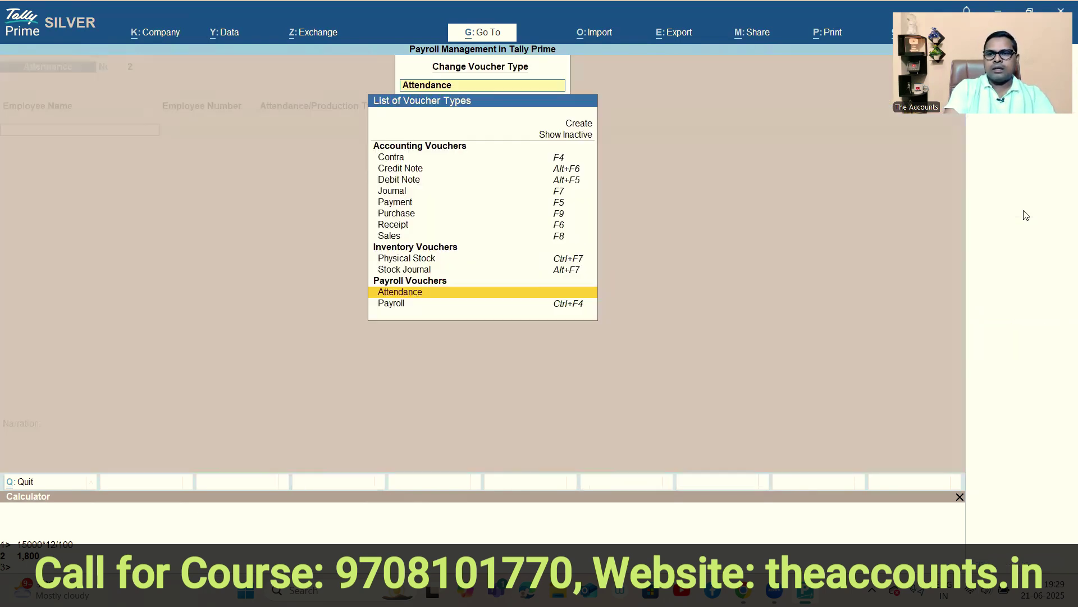
click(391, 310)
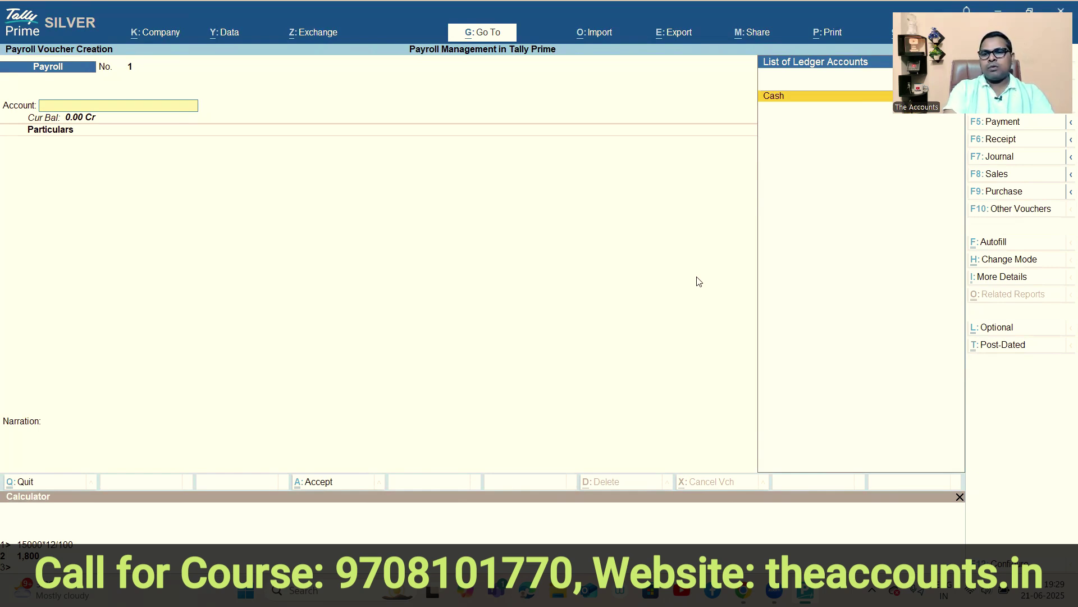
click(999, 246)
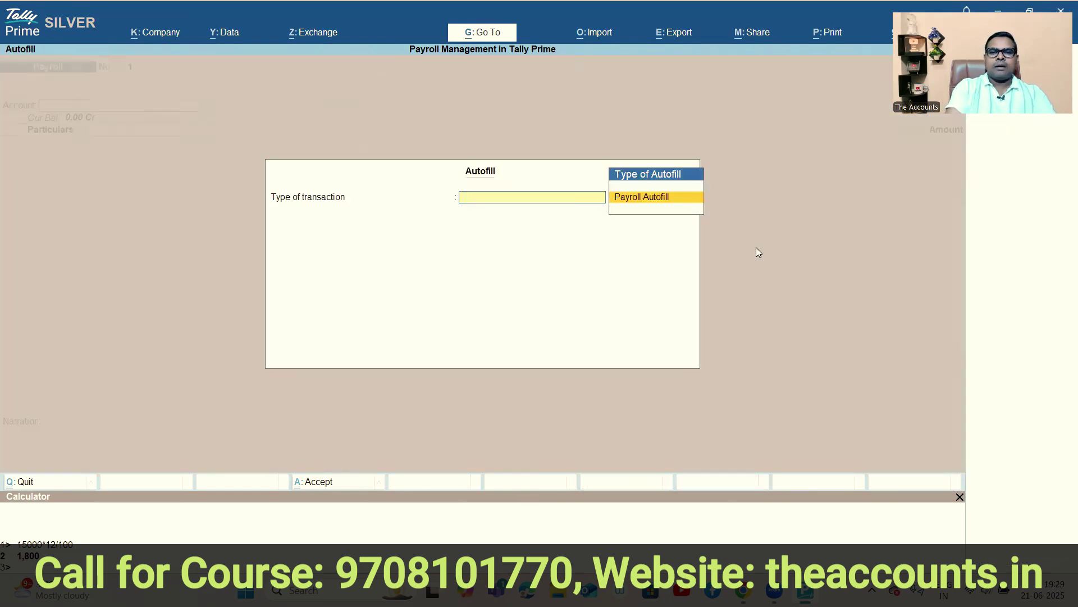
click(659, 201)
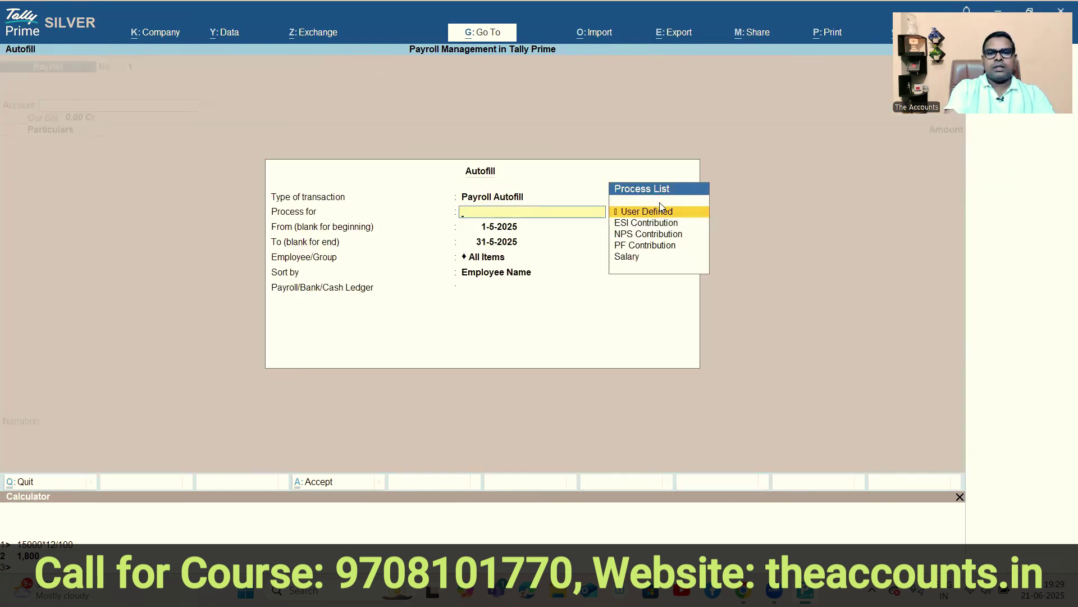